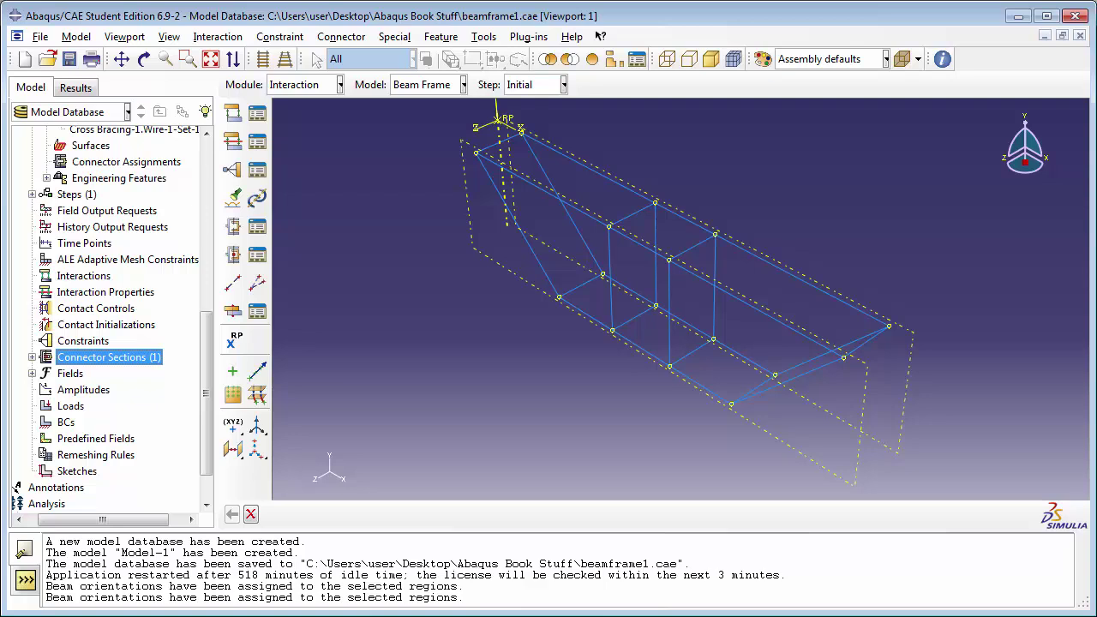
Assign the connector section FrameCrossConnSect to the set "Set of connector wires" in the assembly.
{"action": "left_click_drag", "start_coordinate": [208, 358], "coordinate": [217, 269]}
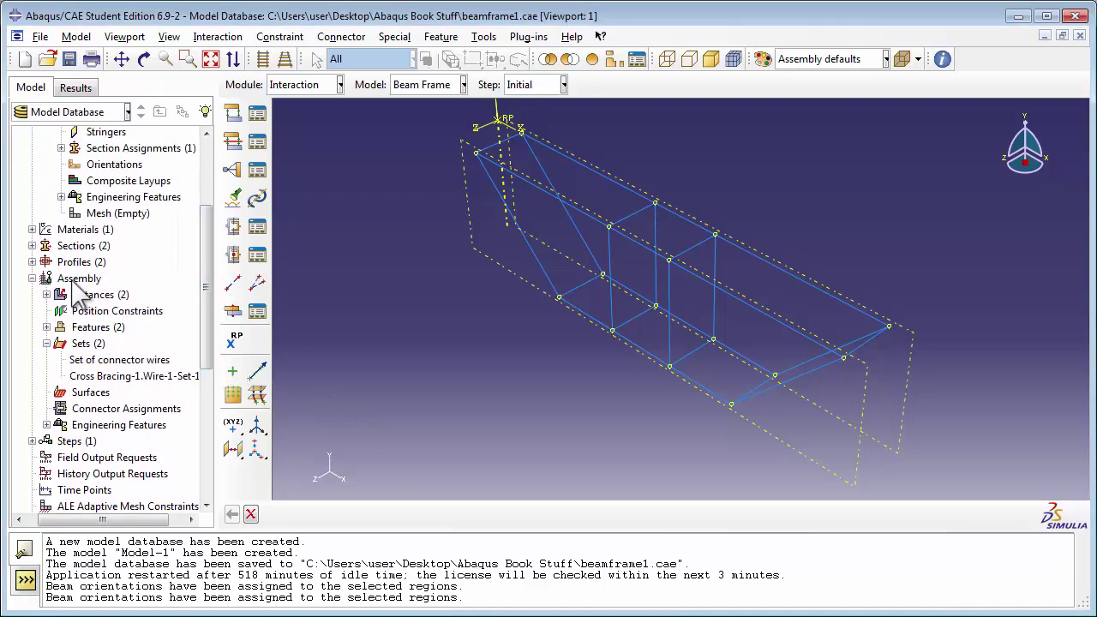
{"action": "left_click", "coordinate": [46, 343]}
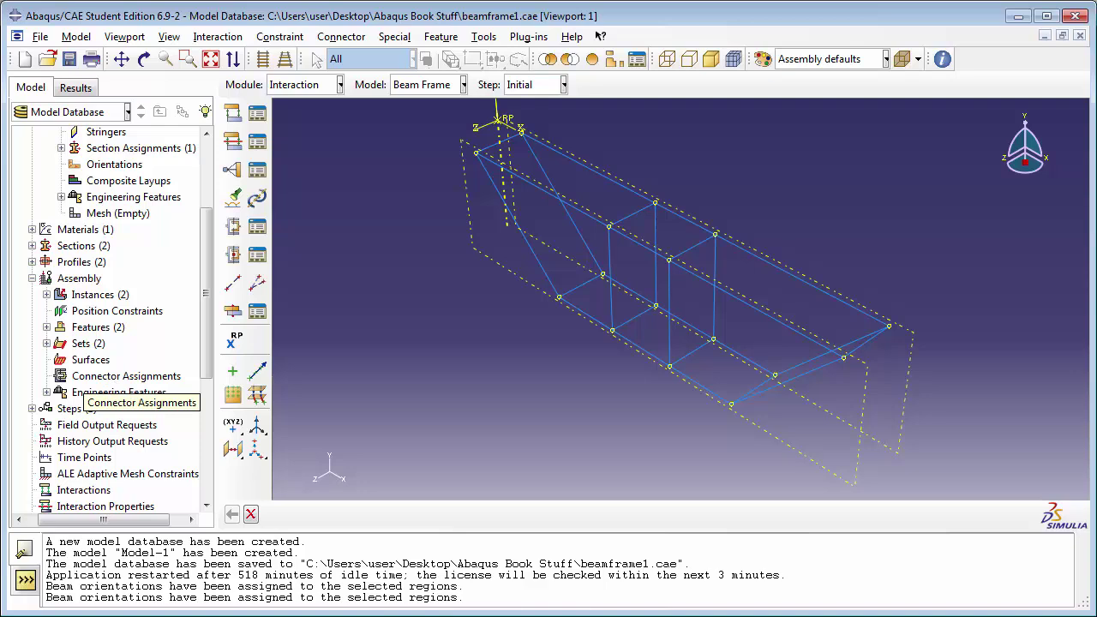
{"action": "double_click", "coordinate": [118, 375]}
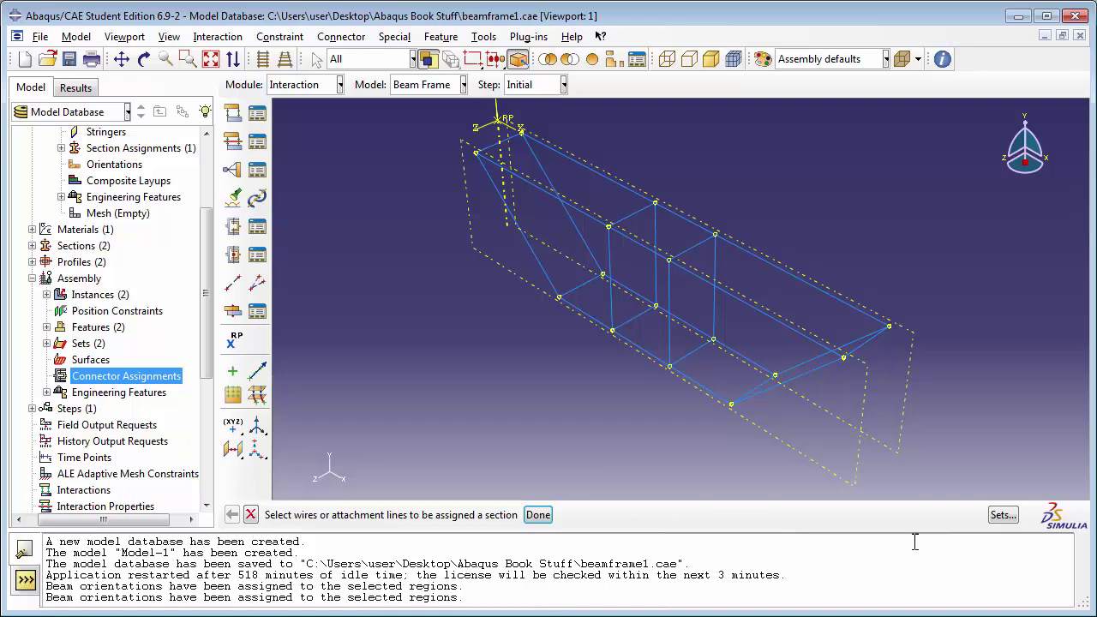
{"action": "left_click", "coordinate": [1005, 518]}
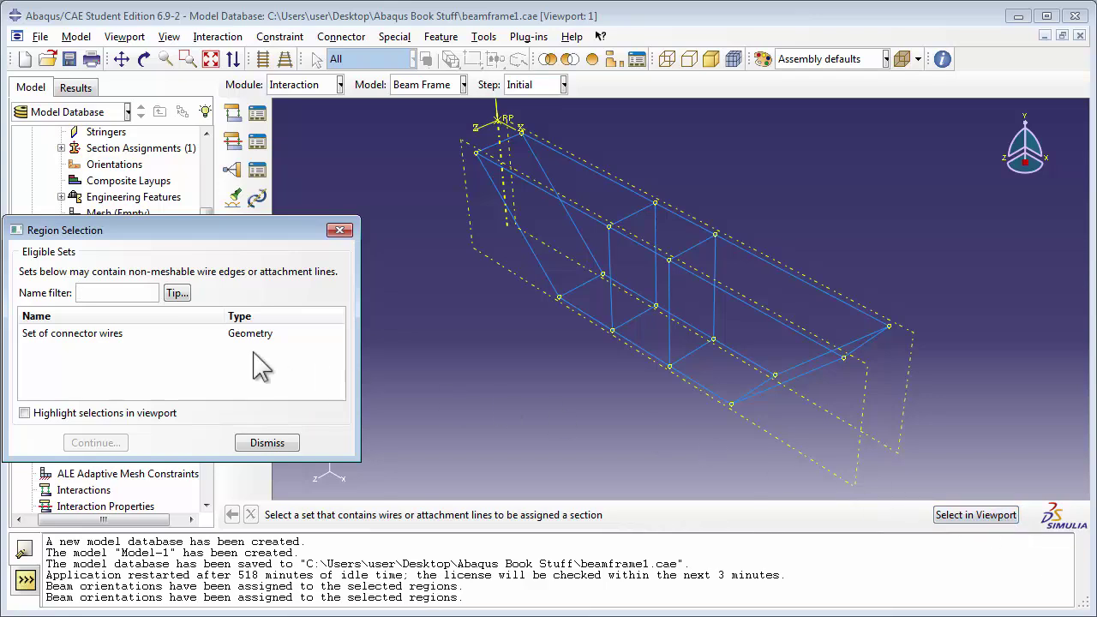
{"action": "left_click", "coordinate": [103, 336]}
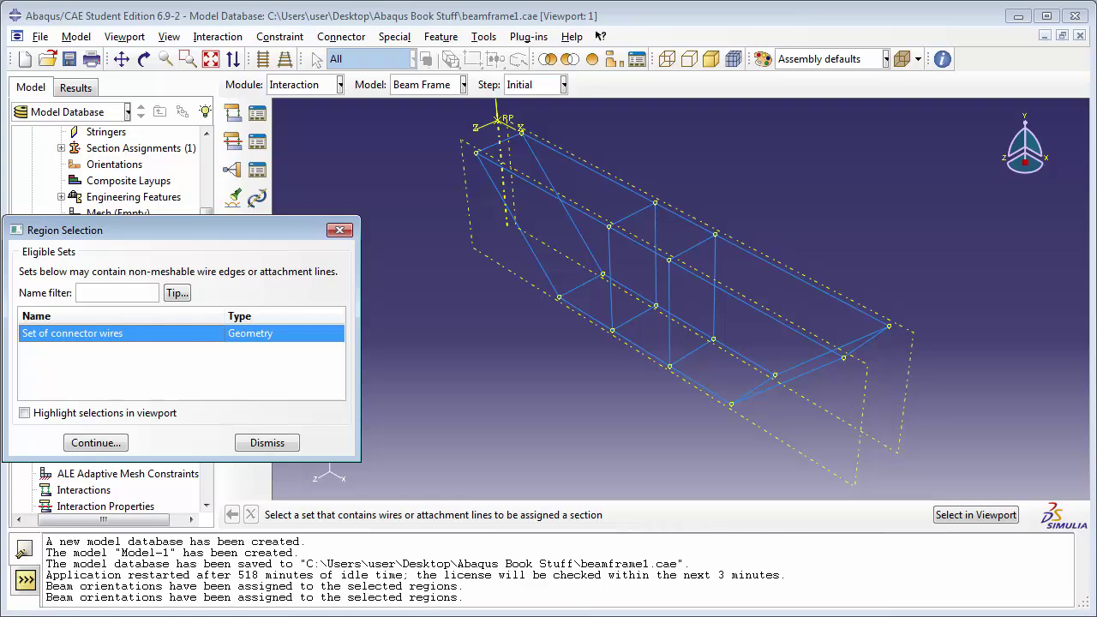
{"action": "left_click", "coordinate": [53, 413]}
{"action": "left_click", "coordinate": [130, 415]}
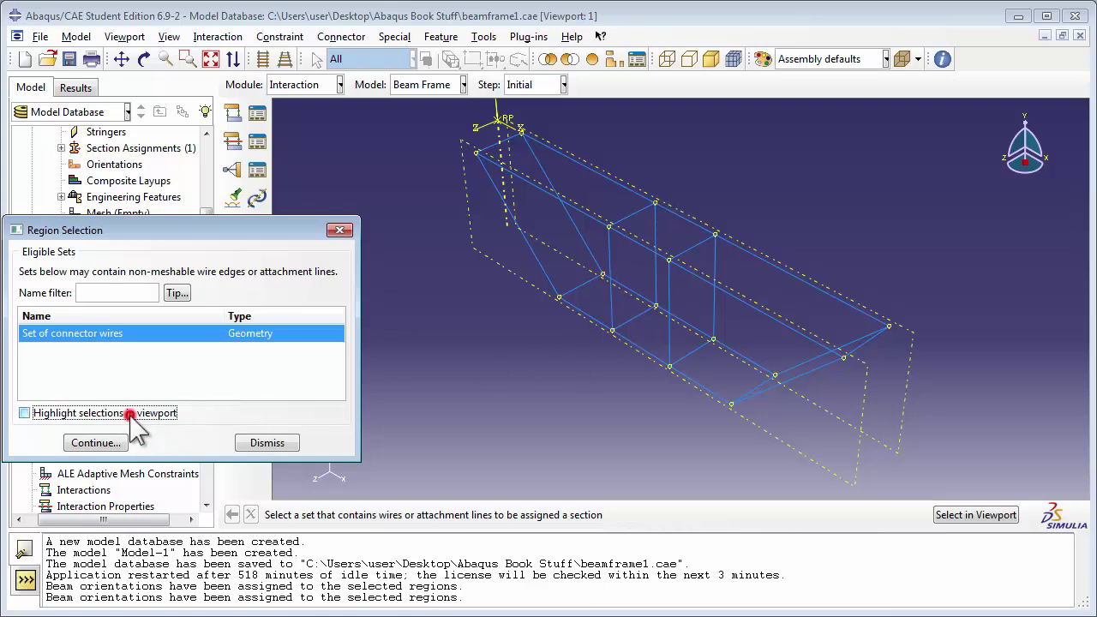
{"action": "left_click", "coordinate": [117, 443]}
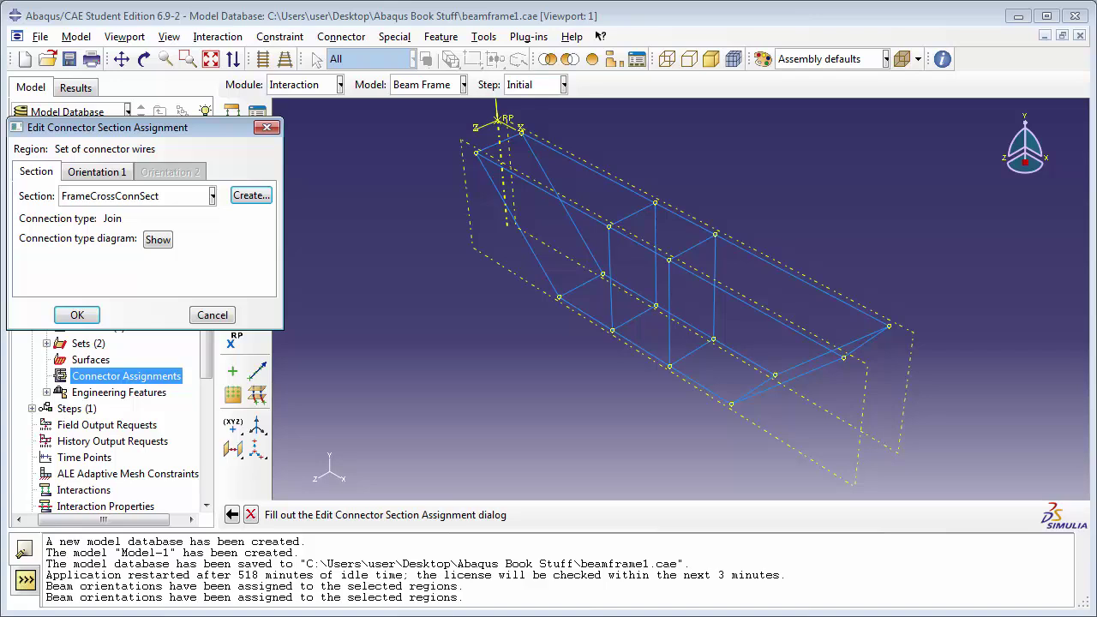
{"action": "left_click", "coordinate": [88, 197]}
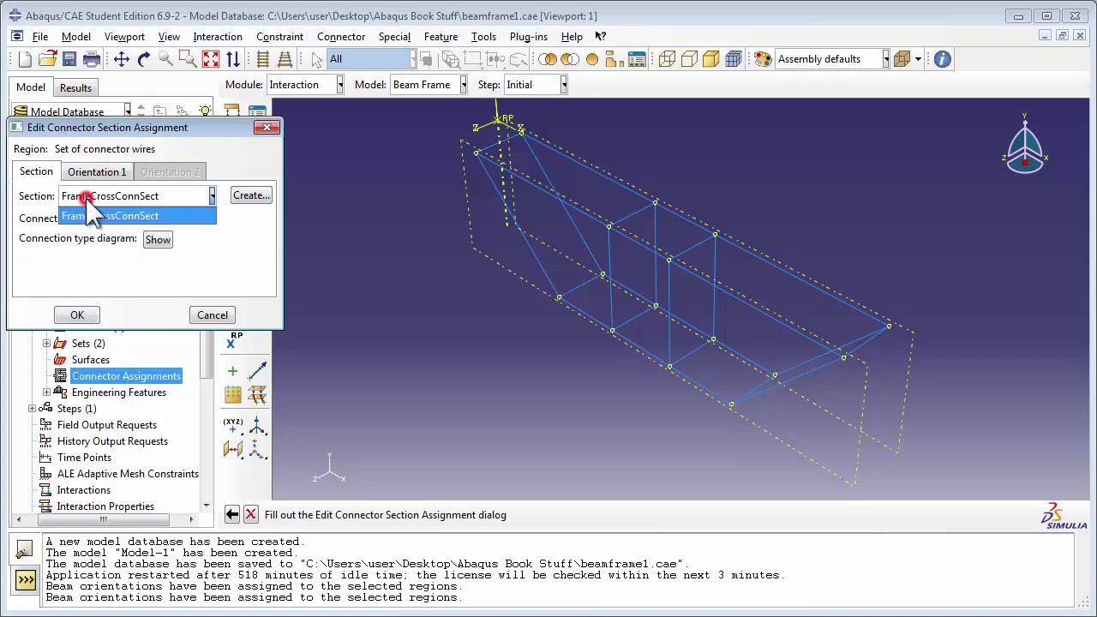
{"action": "left_click", "coordinate": [88, 215]}
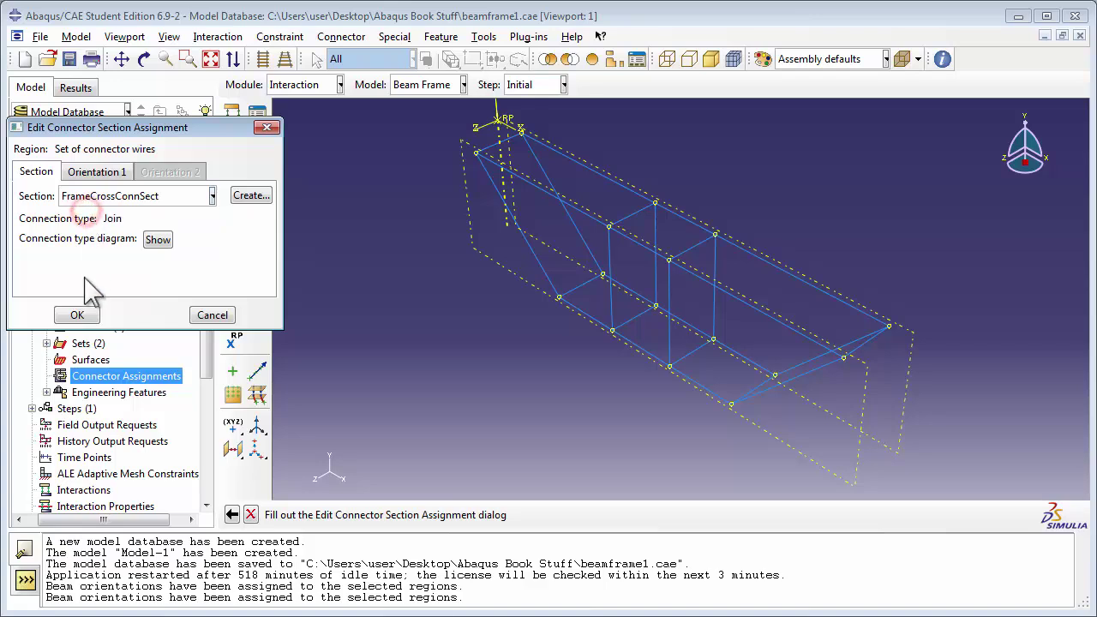
{"action": "left_click", "coordinate": [73, 314]}
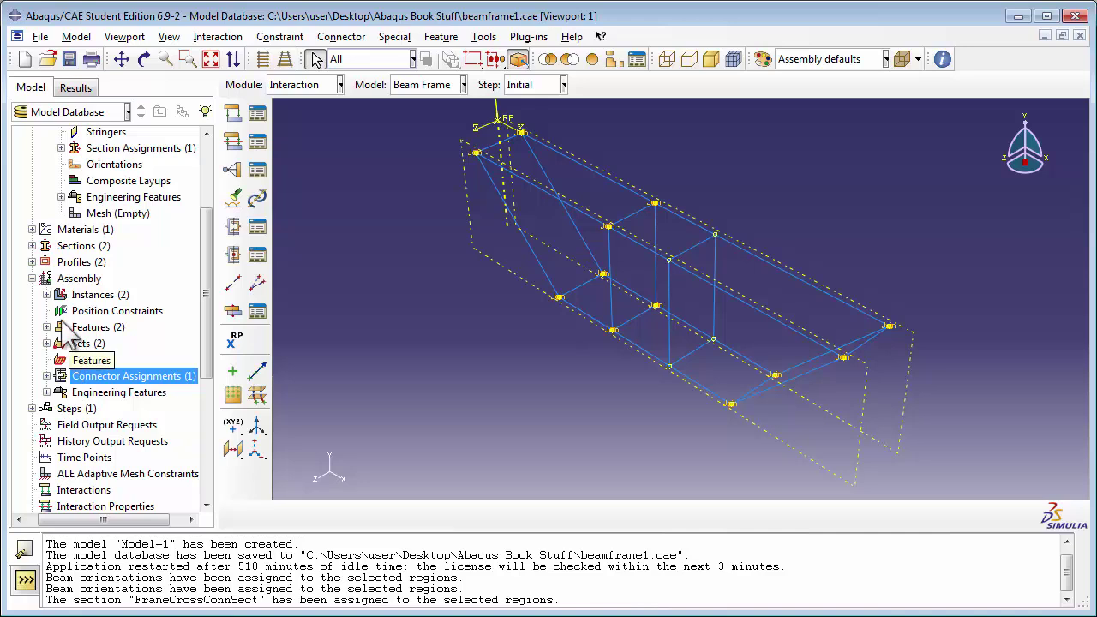
Suppress the Frame-1 instance in the assembly.
{"action": "left_click", "coordinate": [46, 294]}
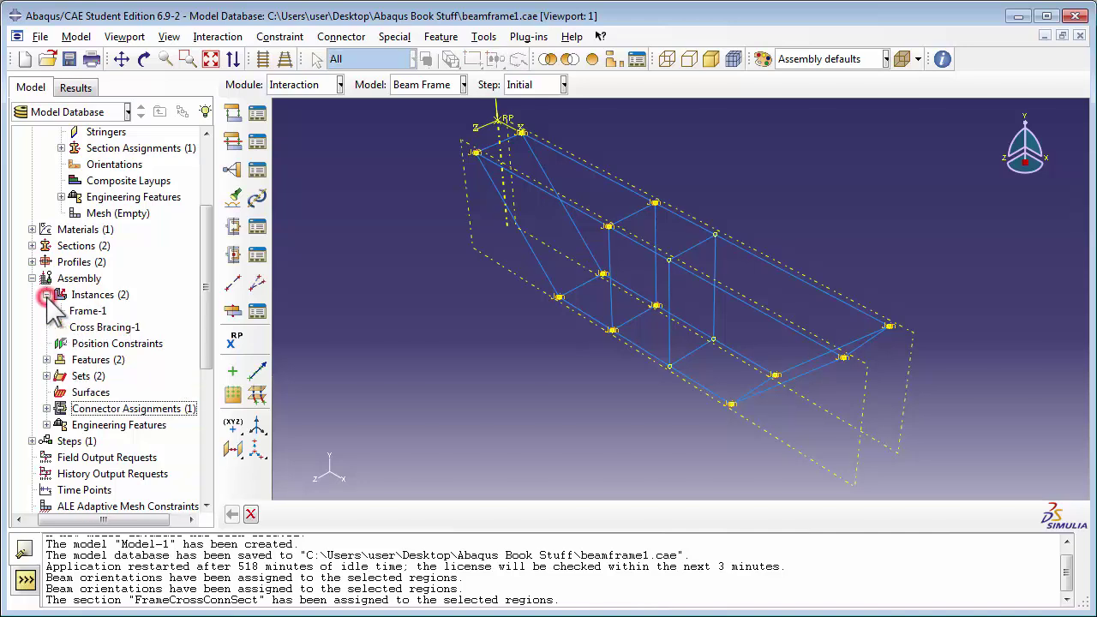
{"action": "left_click", "coordinate": [90, 310]}
{"action": "right_click", "coordinate": [100, 313]}
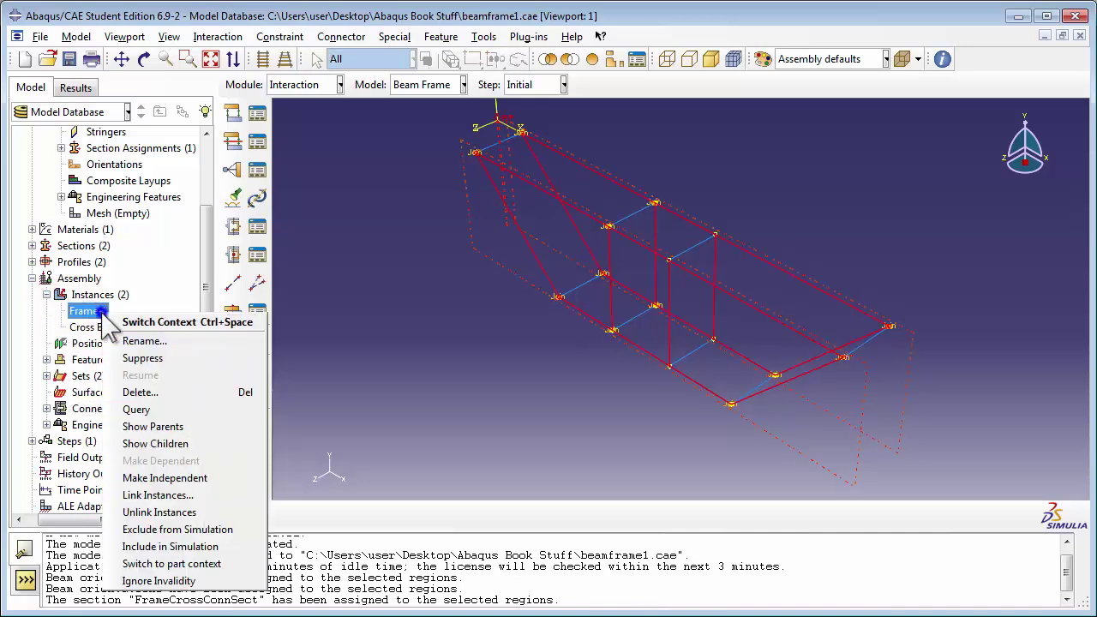
{"action": "left_click", "coordinate": [170, 359]}
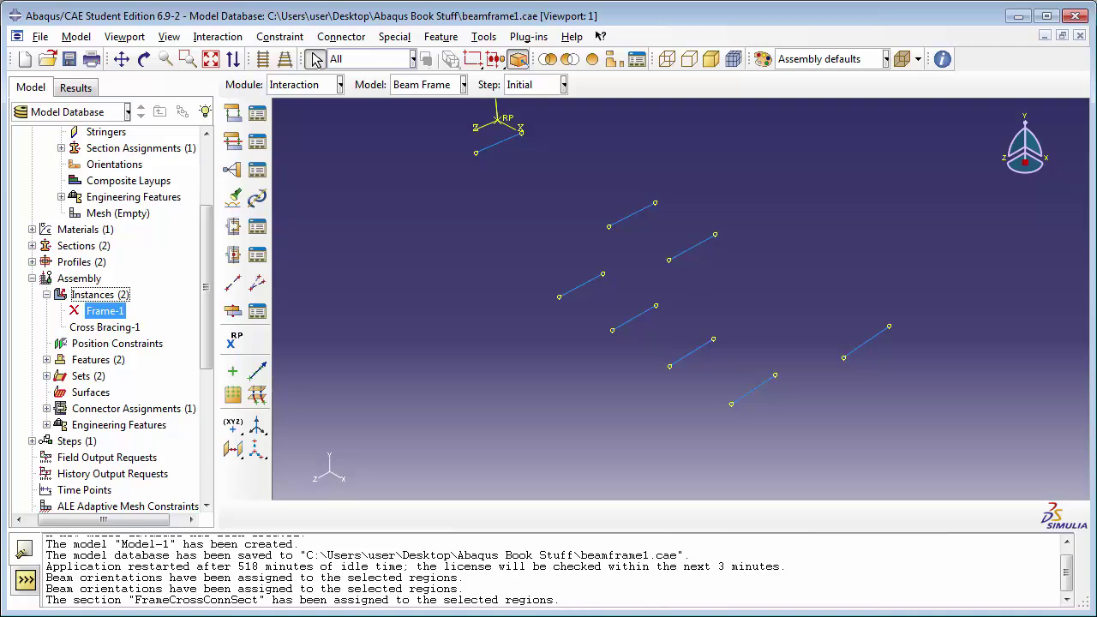
Create an assembly geometry set named crossnode1 from the front end vertex of the third upper cross brace from the reference point.
{"action": "double_click", "coordinate": [88, 376]}
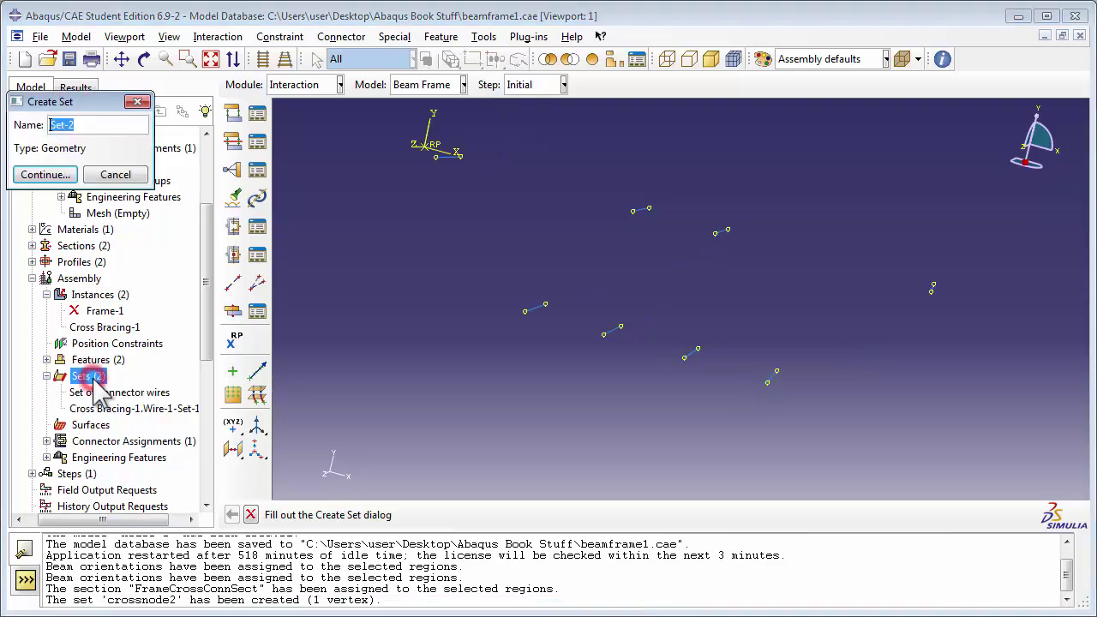
{"action": "type", "text": "crs"}
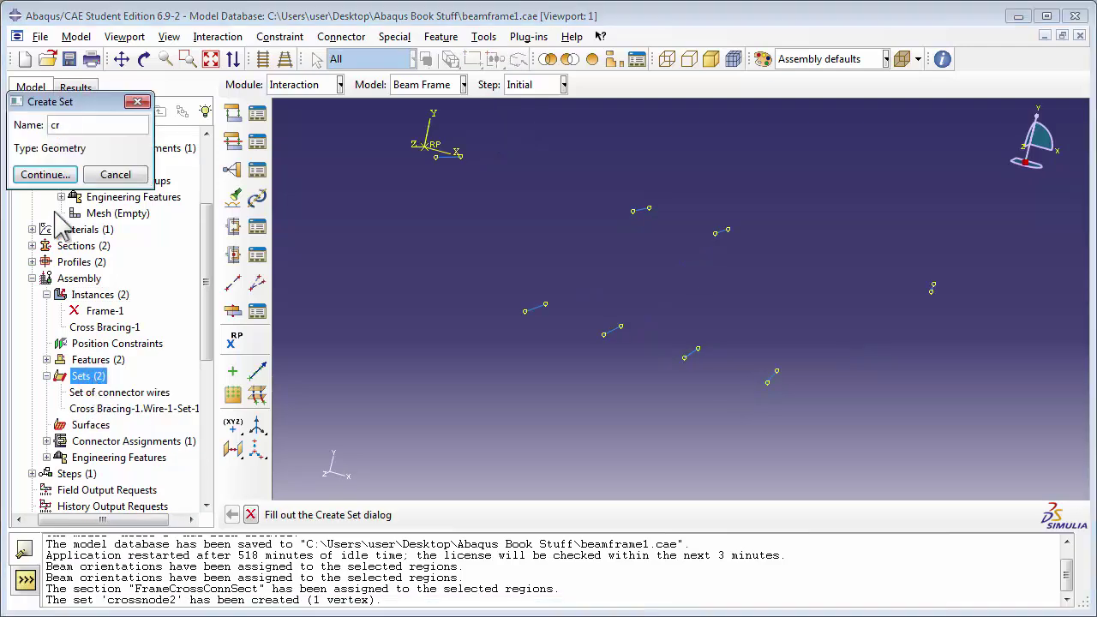
{"action": "key", "text": "BackSpace"}
{"action": "type", "text": "ossnode1"}
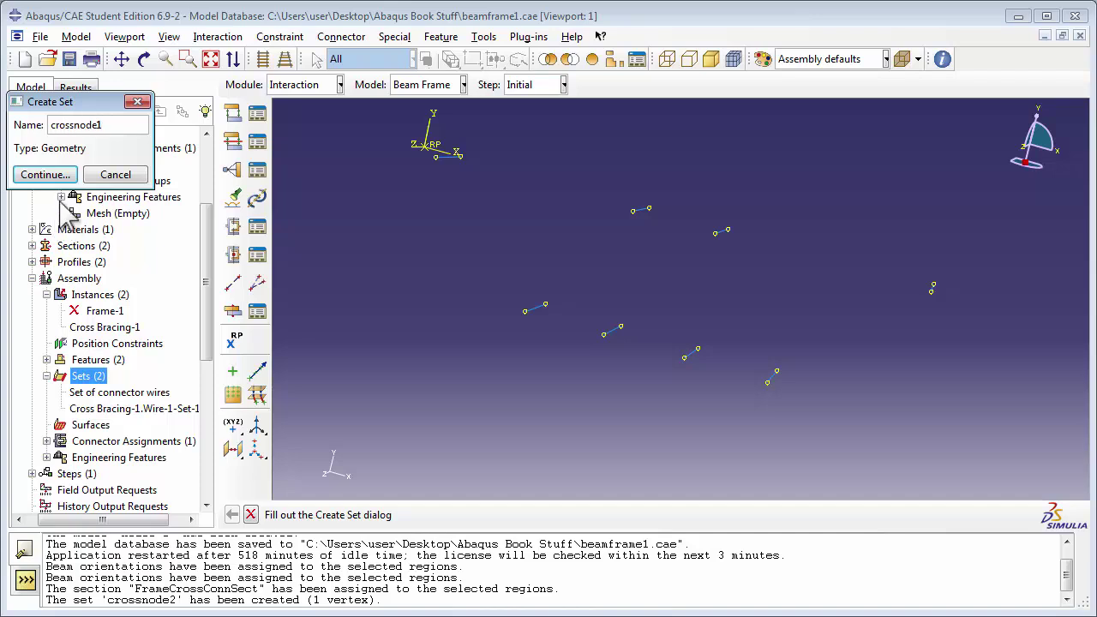
{"action": "left_click", "coordinate": [56, 175]}
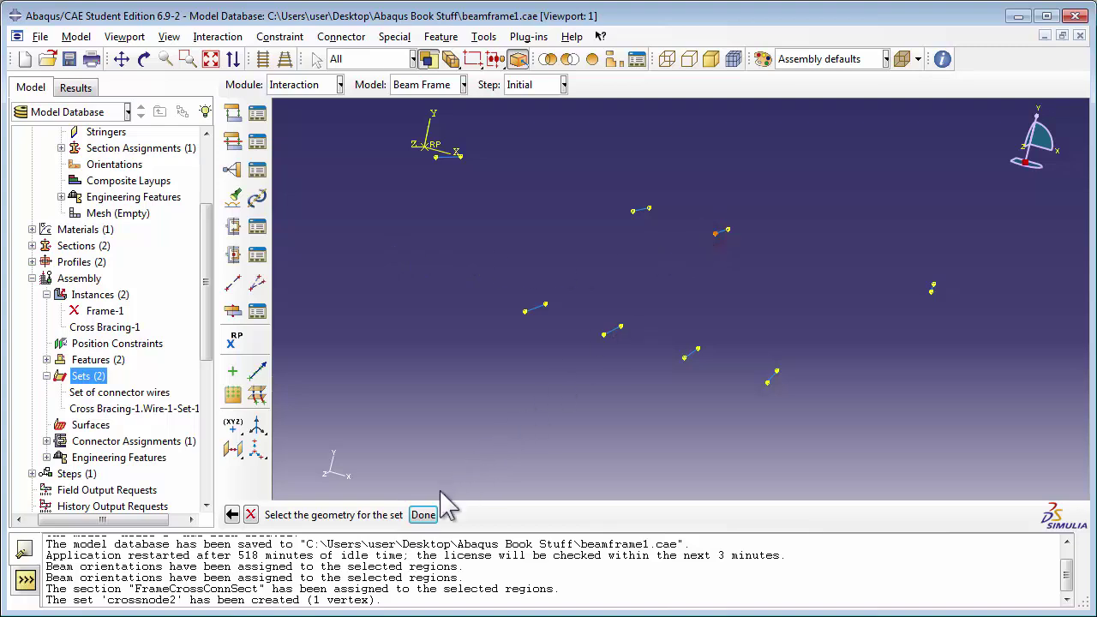
{"action": "left_click", "coordinate": [423, 514]}
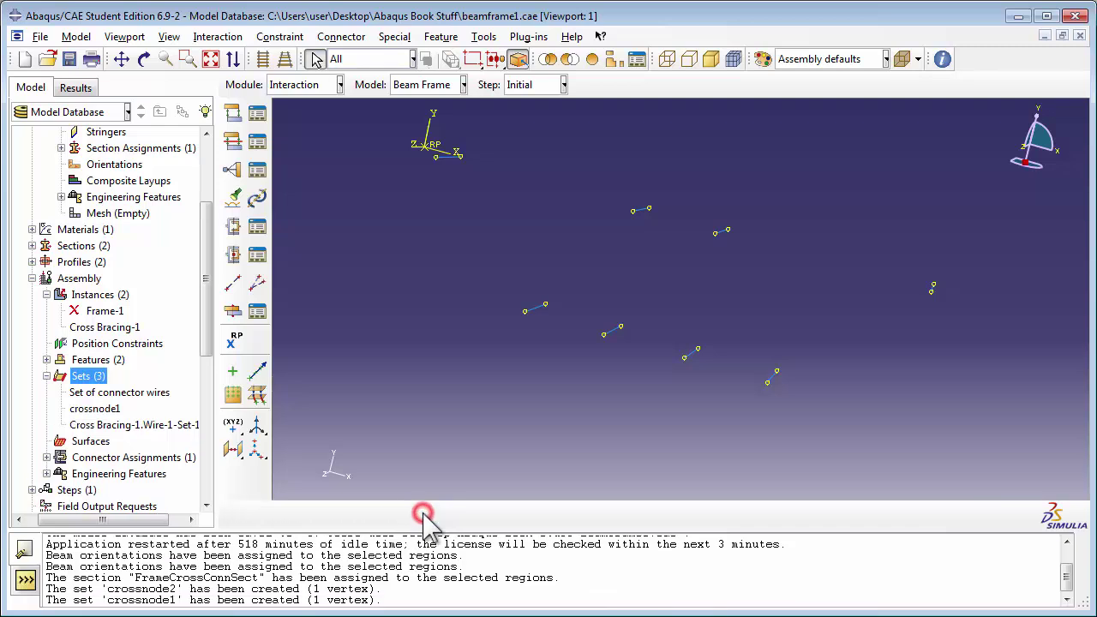
Create a geometry set named crossnode2 from the rear end vertex of the same upper cross brace.
{"action": "double_click", "coordinate": [90, 377]}
{"action": "type", "text": "crossnode2"}
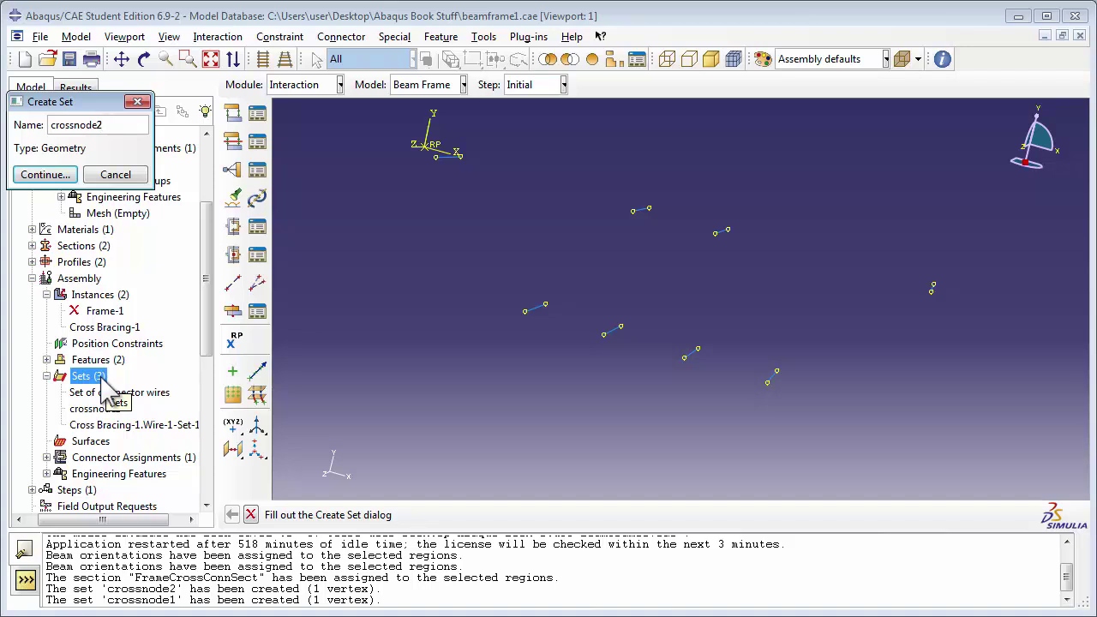
{"action": "left_click", "coordinate": [60, 175]}
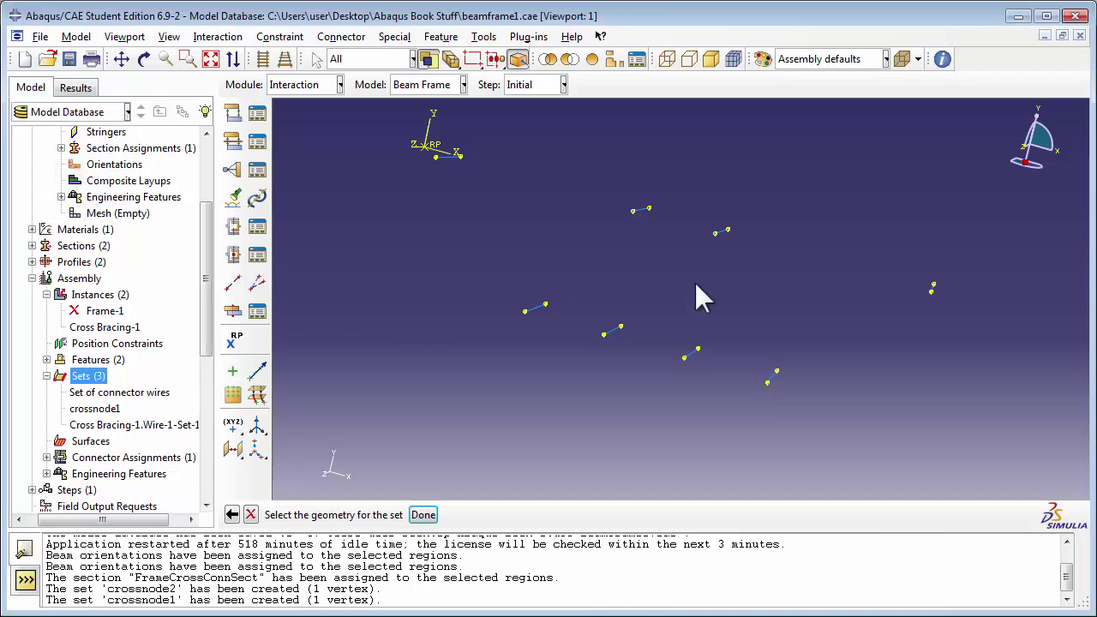
{"action": "left_click", "coordinate": [729, 229]}
{"action": "left_click", "coordinate": [422, 514]}
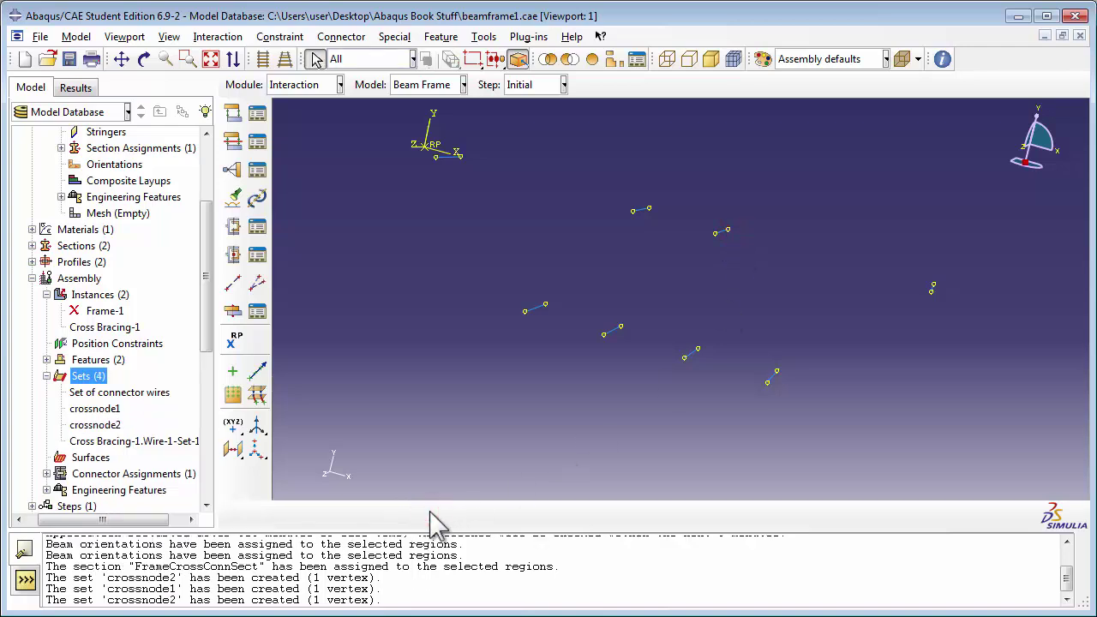
Resume the Frame-1 instance and suppress the Cross Bracing-1 instance.
{"action": "left_click", "coordinate": [108, 313]}
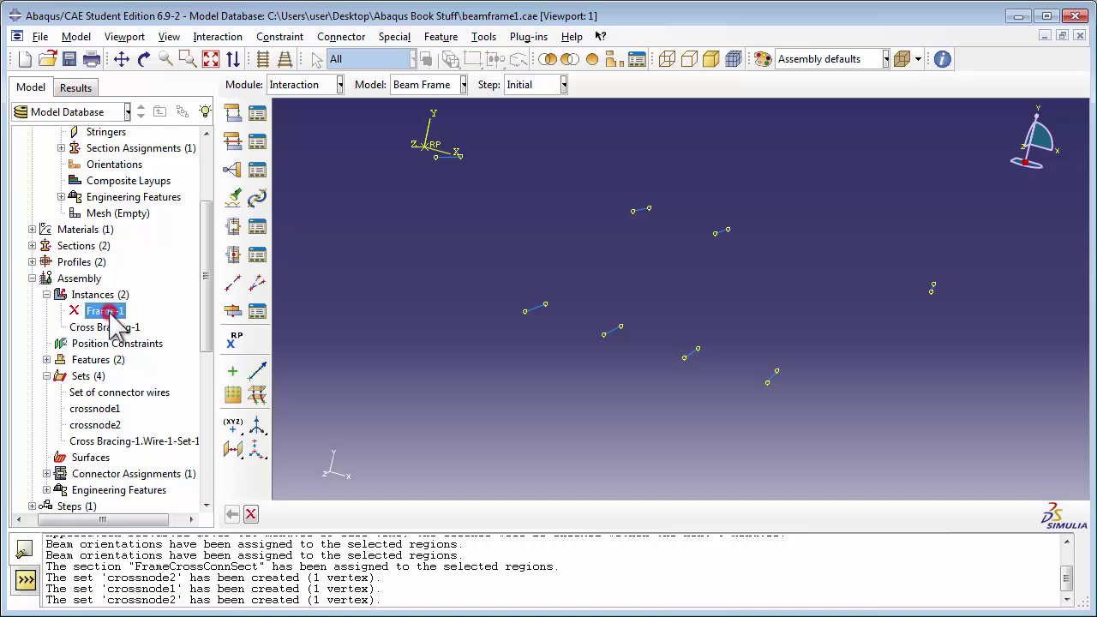
{"action": "right_click", "coordinate": [109, 313]}
{"action": "left_click", "coordinate": [140, 373]}
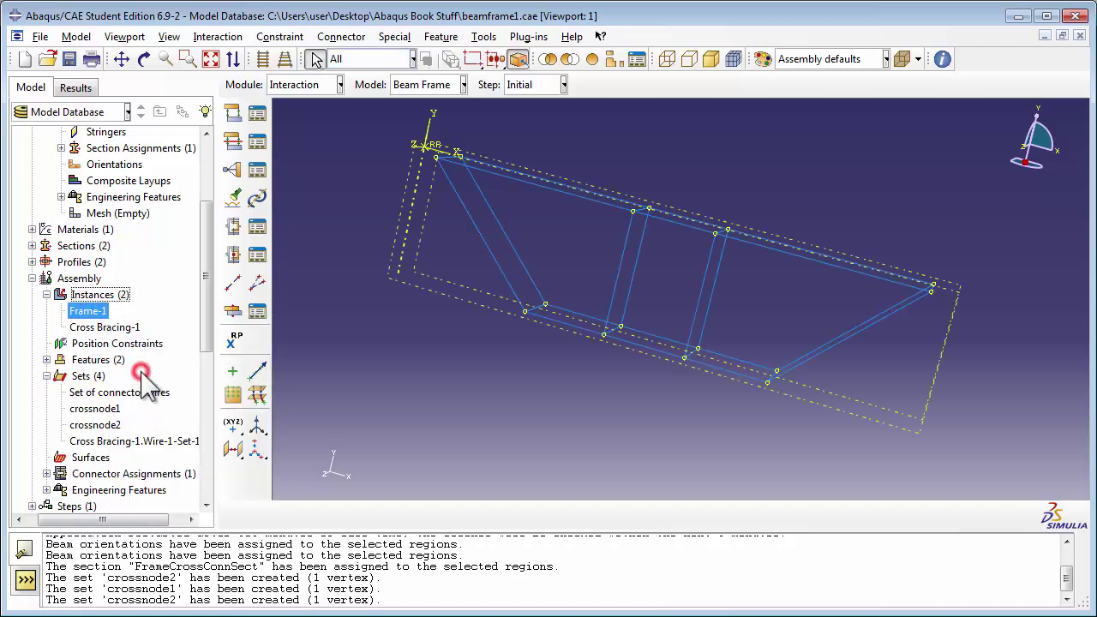
{"action": "right_click", "coordinate": [114, 328]}
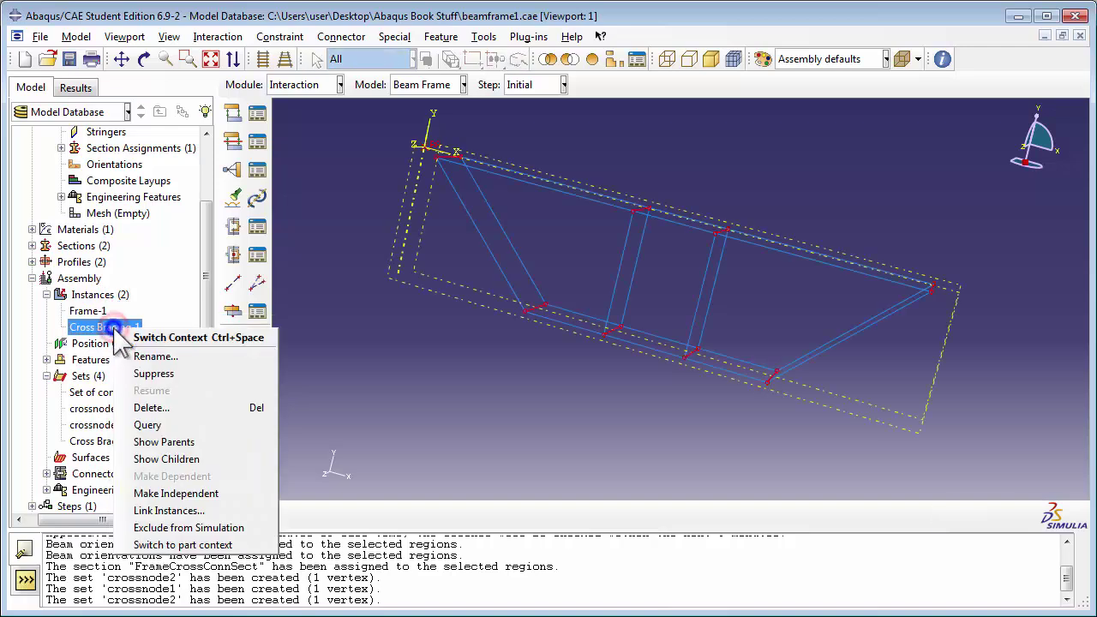
{"action": "left_click", "coordinate": [146, 373]}
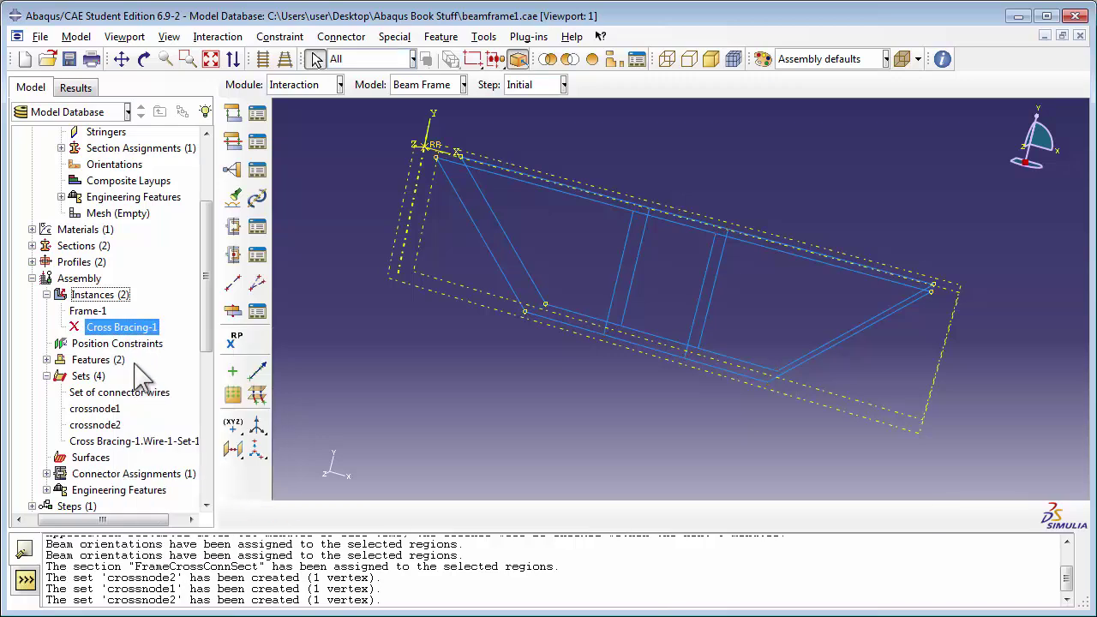
Create a geometry set named framenode1 from the front frame's vertex coinciding with crossnode1, atop the second interior vertical member.
{"action": "double_click", "coordinate": [82, 377]}
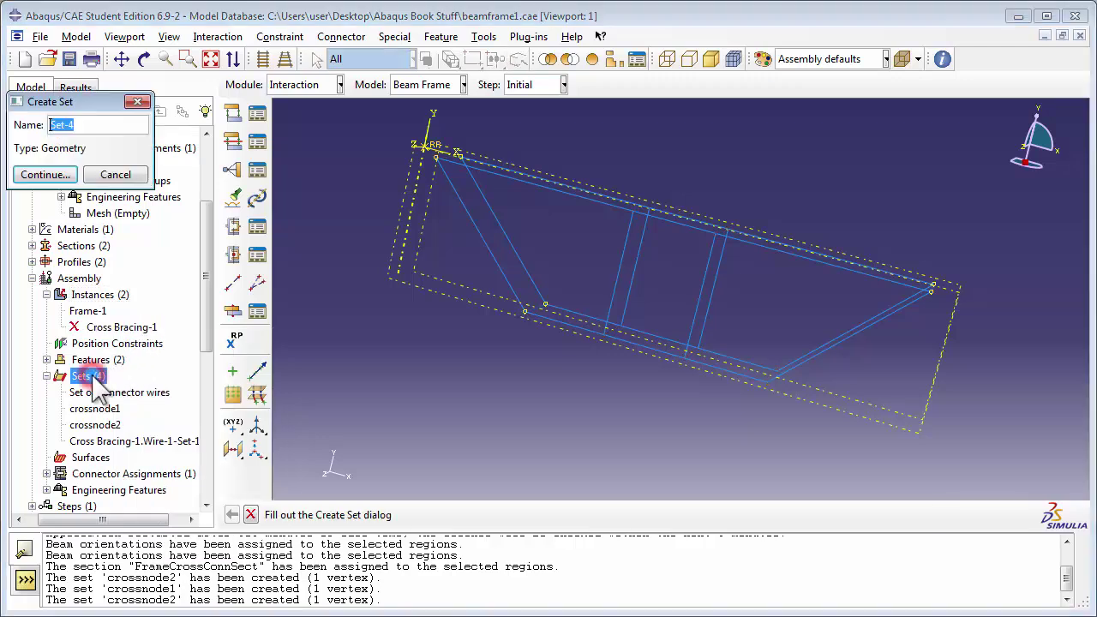
{"action": "type", "text": "framenode1"}
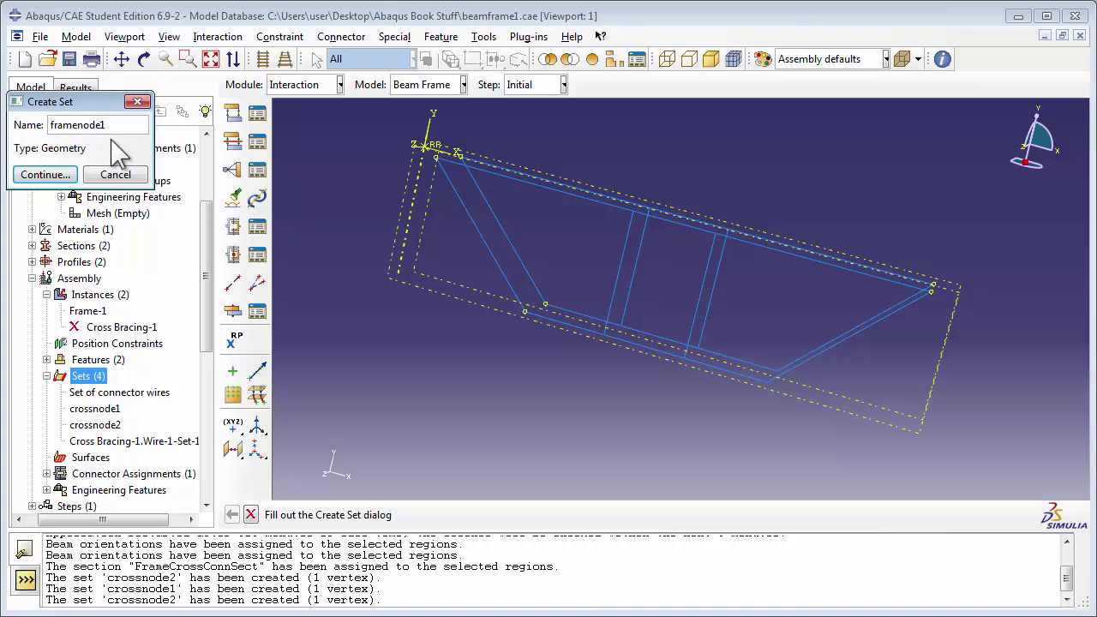
{"action": "left_click", "coordinate": [60, 175]}
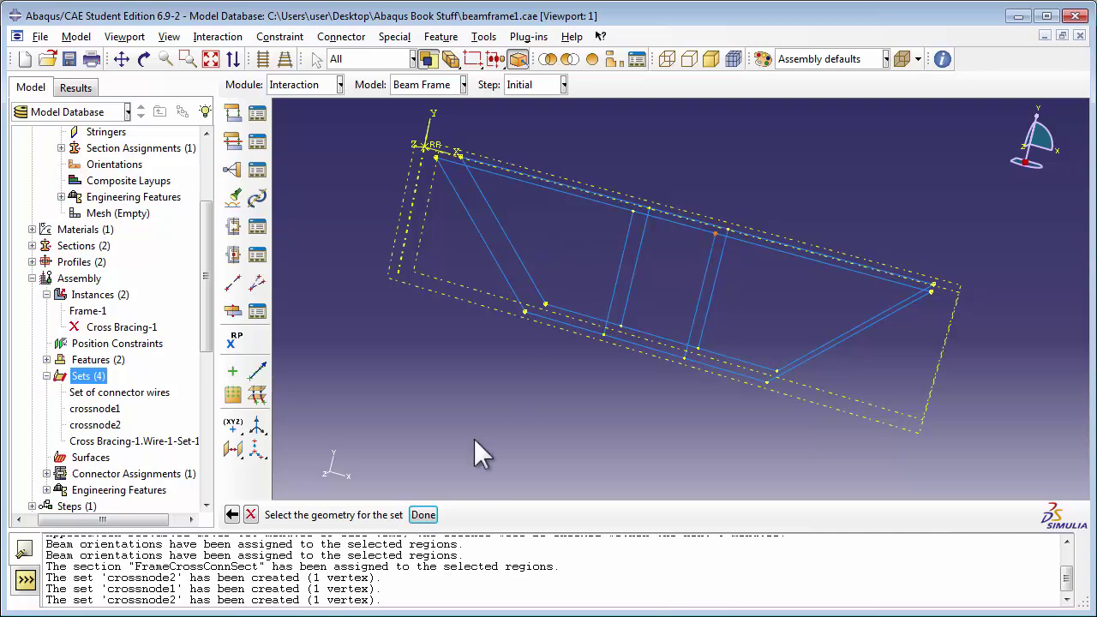
{"action": "left_click", "coordinate": [422, 514]}
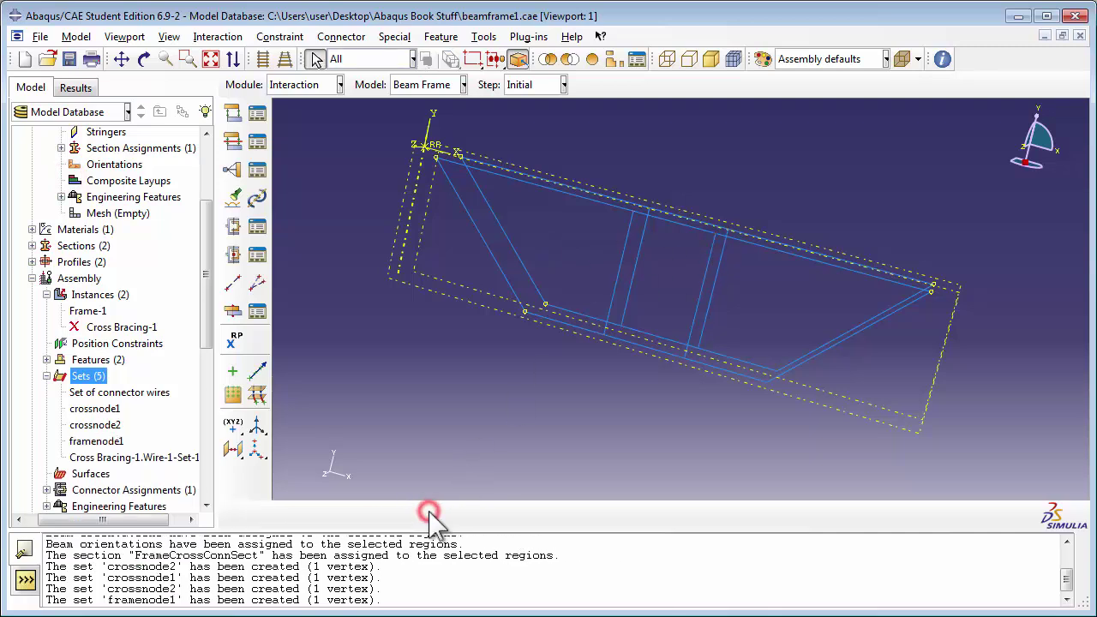
Create a geometry set named framenode2 from the matching vertex on the rear frame, coinciding with crossnode2.
{"action": "double_click", "coordinate": [96, 377]}
{"action": "type", "text": "framenode2"}
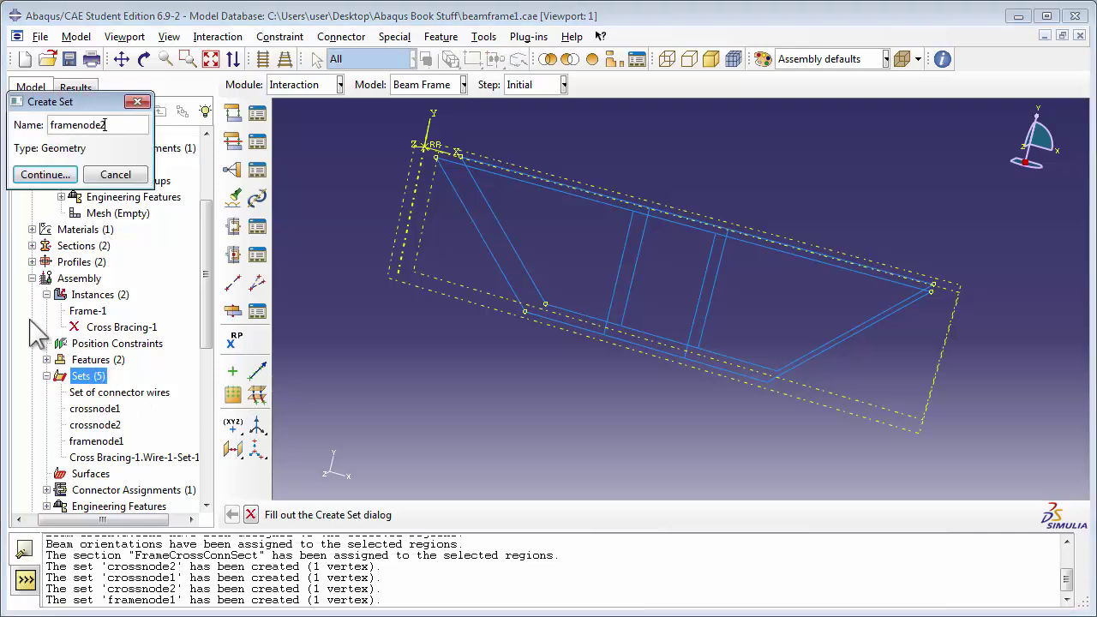
{"action": "left_click", "coordinate": [50, 174]}
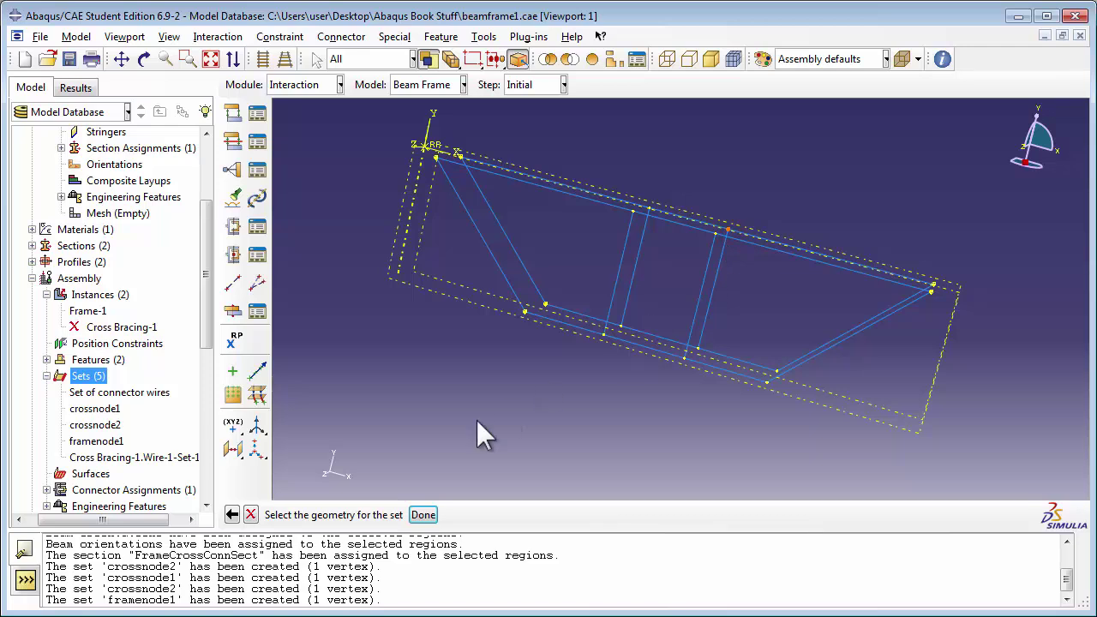
{"action": "left_click", "coordinate": [423, 515]}
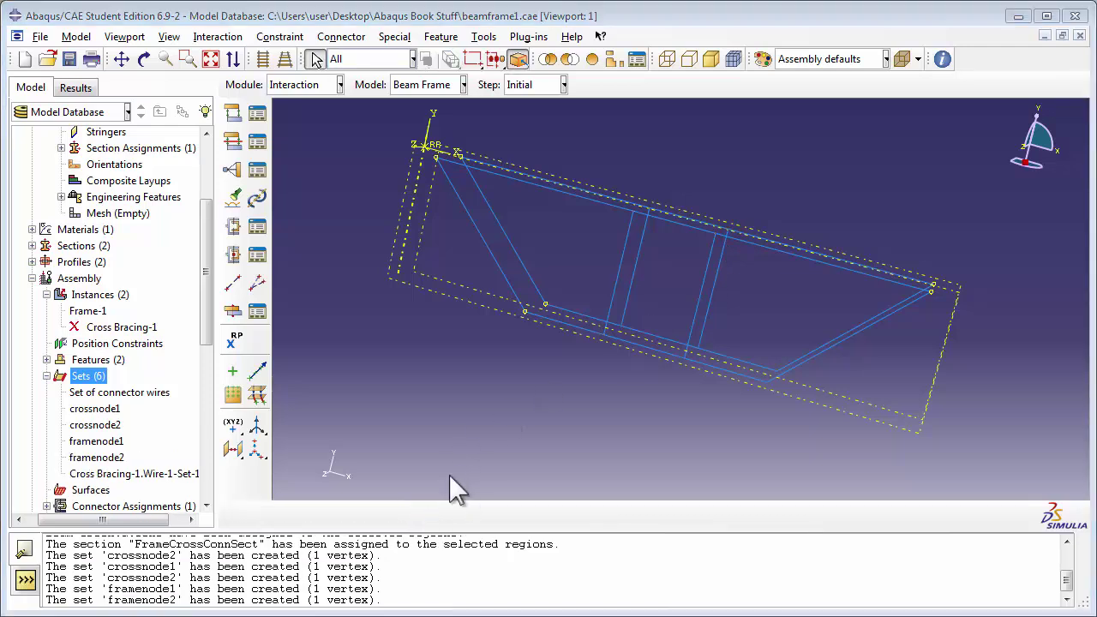
Resume the Cross Bracing-1 instance and collapse the assembly's instance list.
{"action": "right_click", "coordinate": [144, 329]}
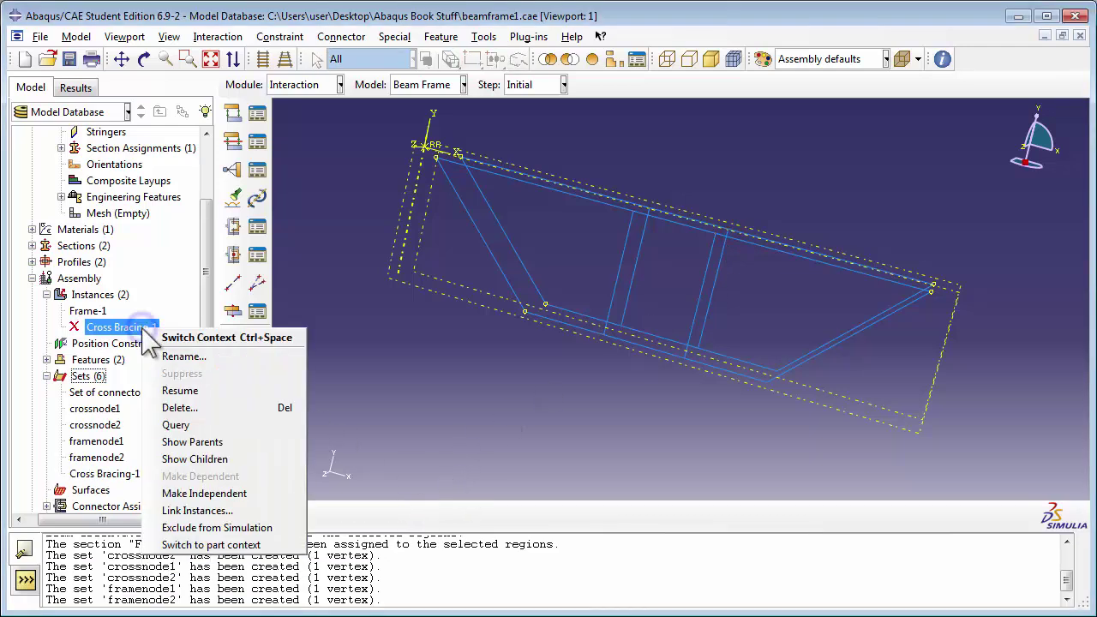
{"action": "left_click", "coordinate": [179, 390]}
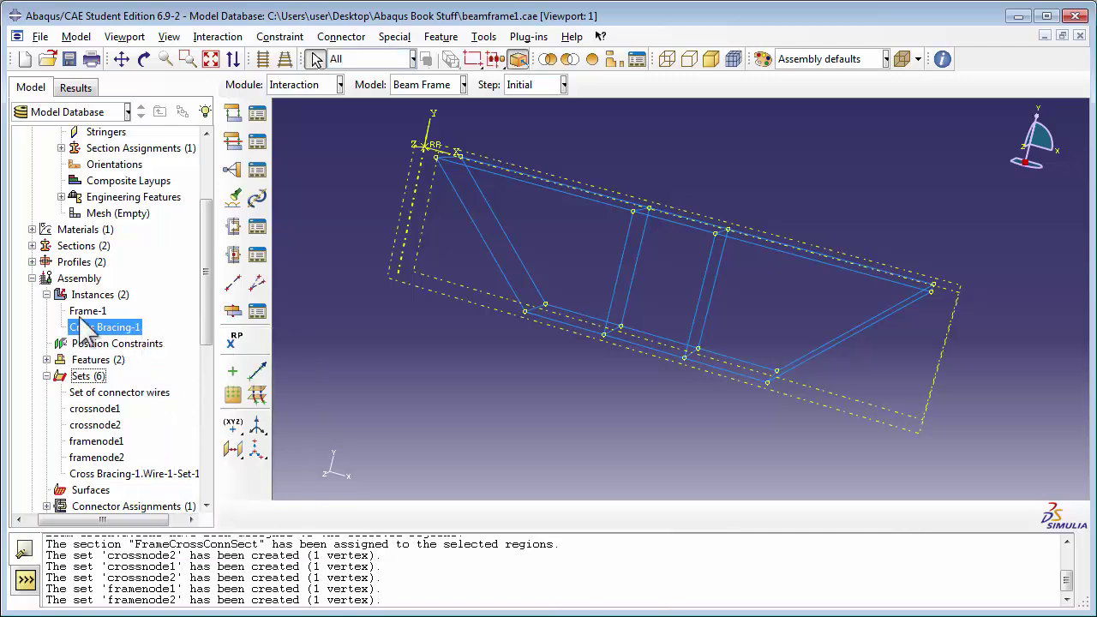
{"action": "left_click", "coordinate": [47, 294]}
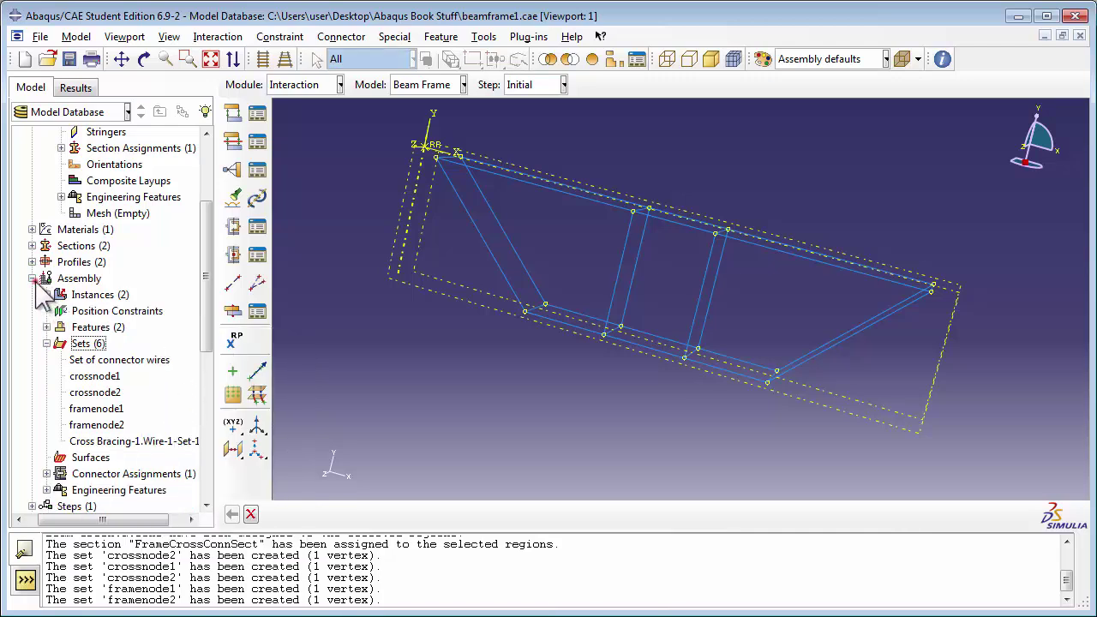
Collapse the Assembly branch and the Frame part branch in the model tree.
{"action": "left_click", "coordinate": [33, 279]}
{"action": "scroll", "coordinate": [51, 274], "scroll_direction": "up", "scroll_amount": 3}
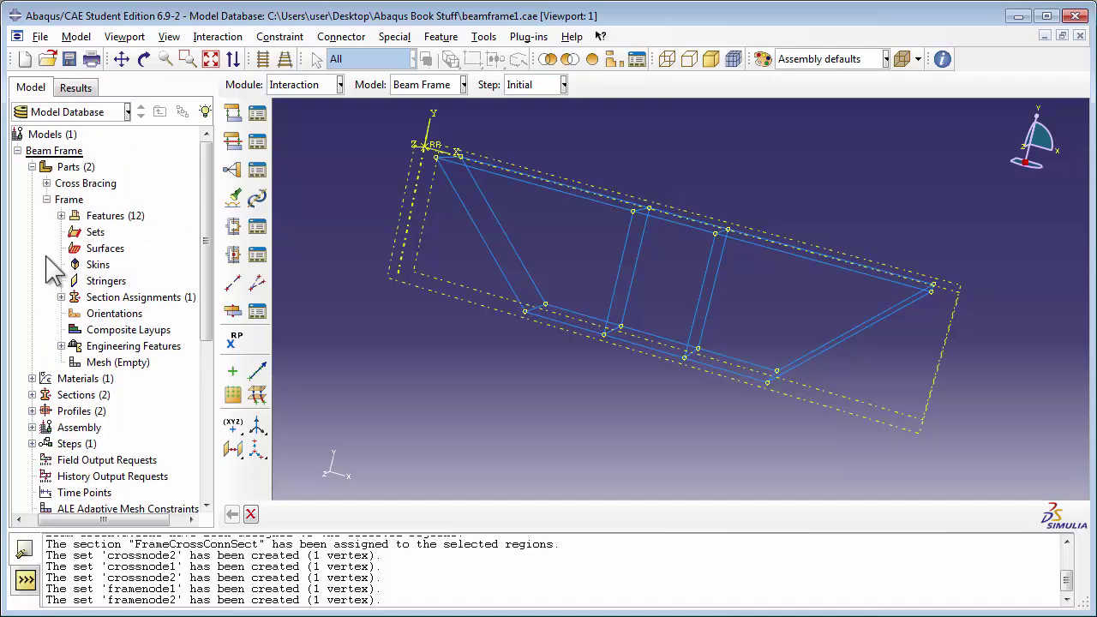
{"action": "left_click", "coordinate": [46, 199]}
Start a new constraint of type Equation named JoinConstraint1 and open its term definition.
{"action": "scroll", "coordinate": [129, 304], "scroll_direction": "down", "scroll_amount": 1}
{"action": "scroll", "coordinate": [128, 305], "scroll_direction": "down", "scroll_amount": 3}
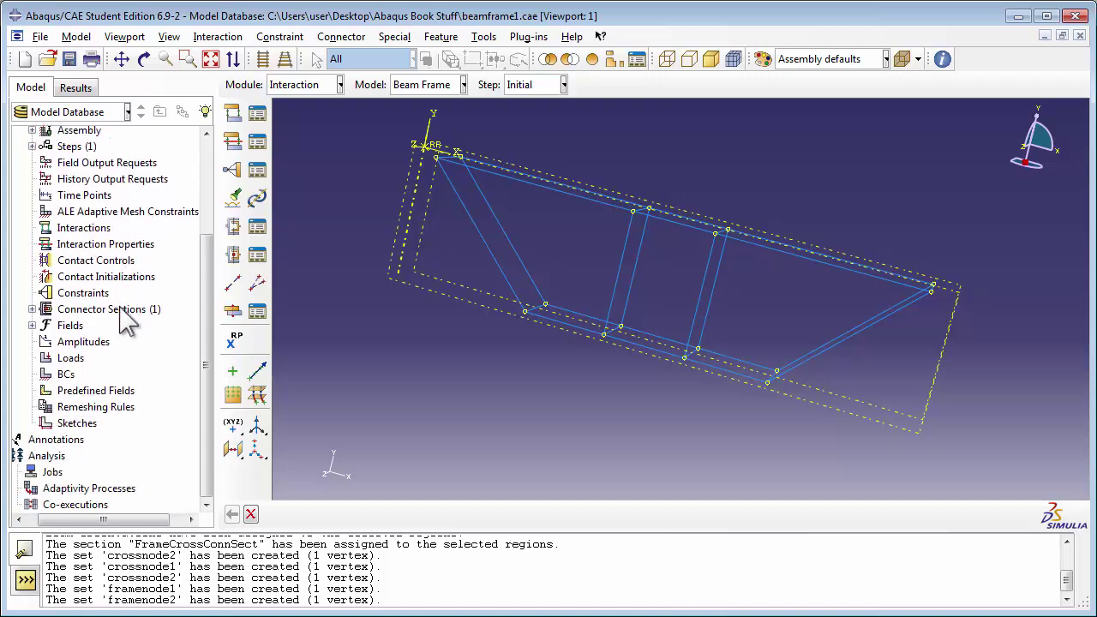
{"action": "double_click", "coordinate": [86, 292]}
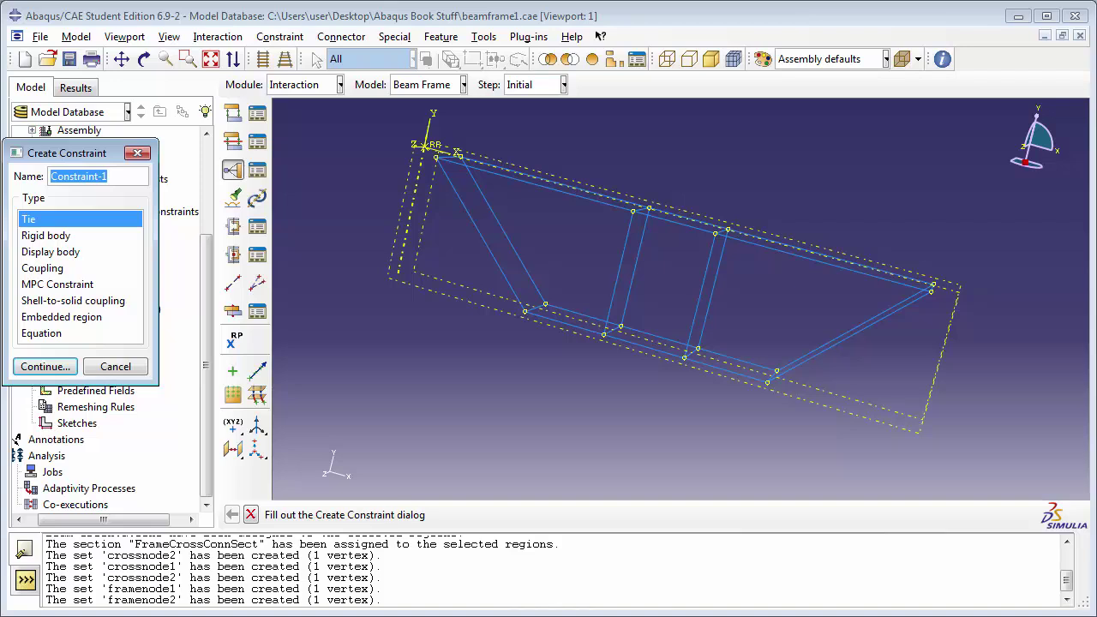
{"action": "type", "text": "JoinConstraint"}
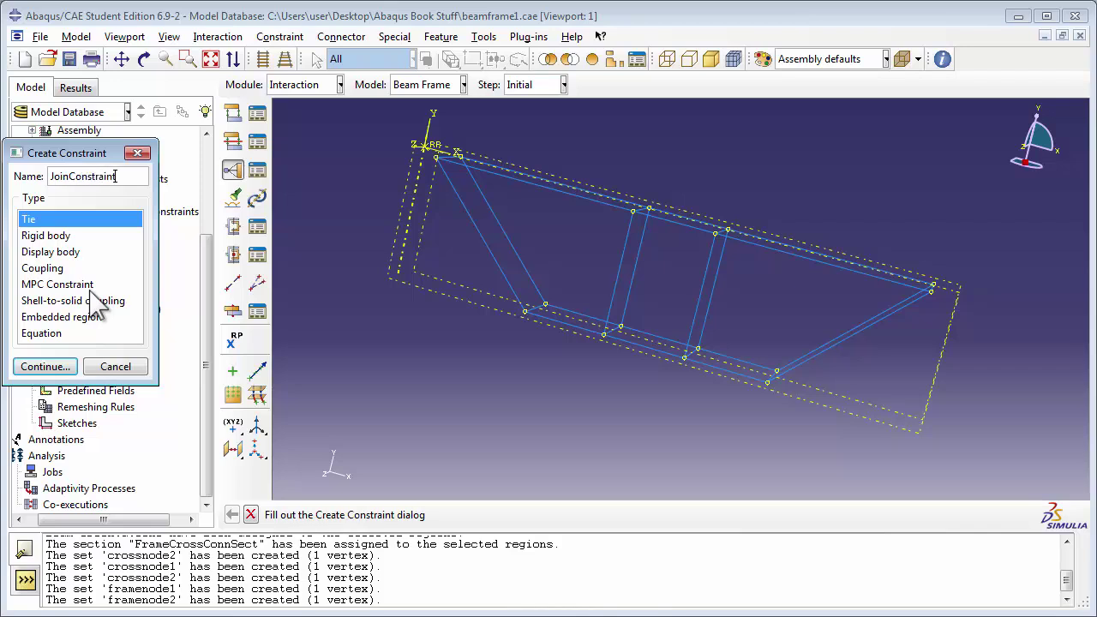
{"action": "type", "text": "1"}
{"action": "left_click", "coordinate": [44, 333]}
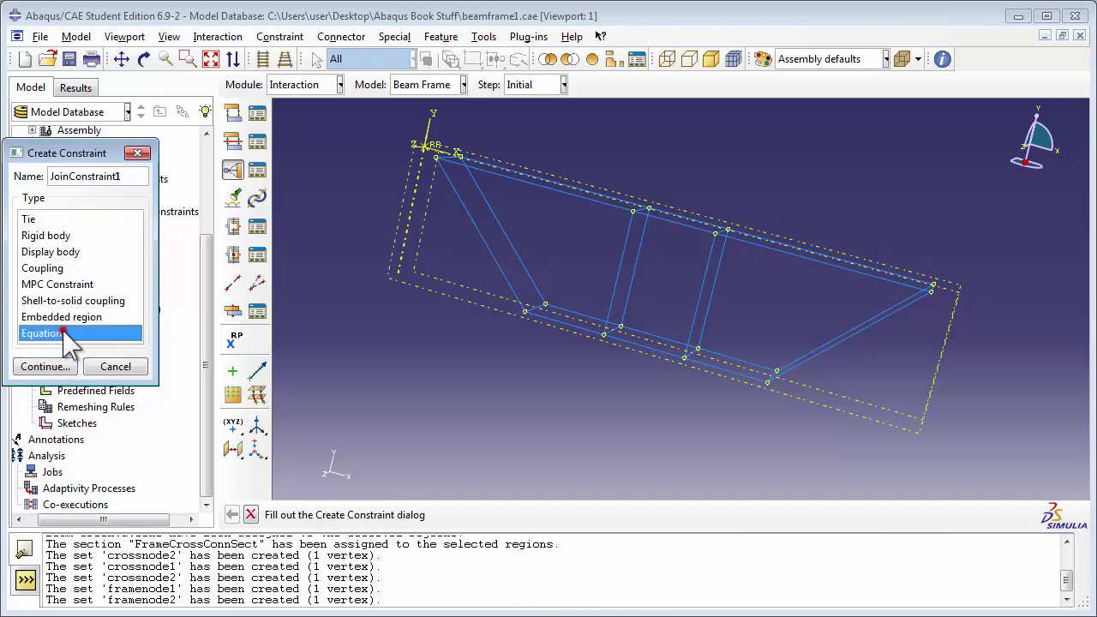
{"action": "left_click", "coordinate": [47, 367]}
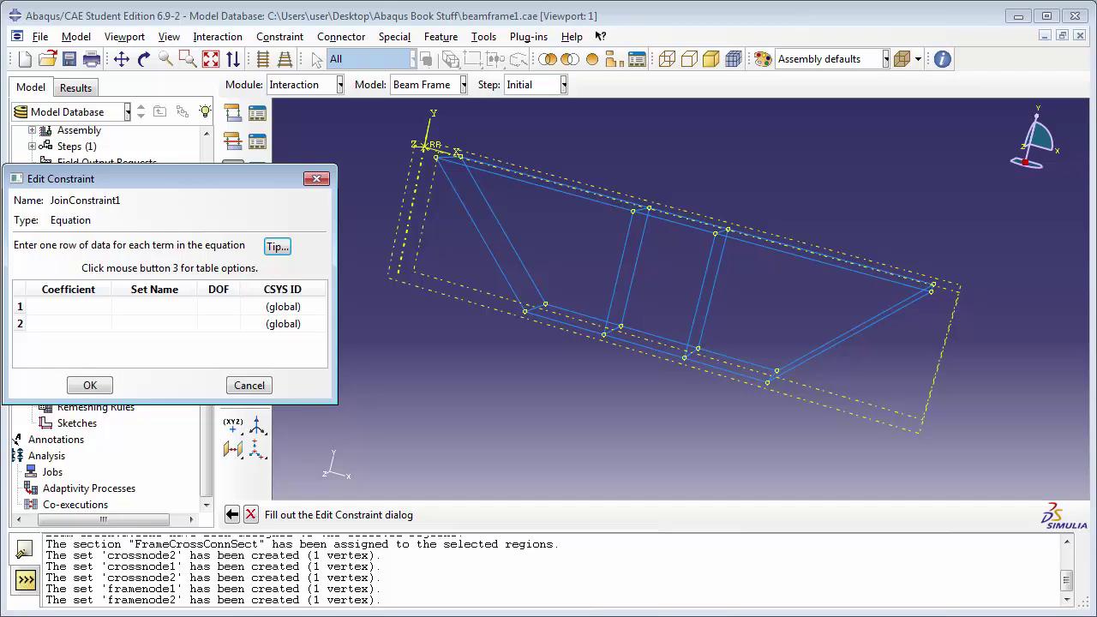
Define the first term of JoinConstraint1 with coefficient 1, set crossnode1 and DOF 1.
{"action": "left_click", "coordinate": [68, 306]}
{"action": "type", "text": "1"}
{"action": "left_click", "coordinate": [159, 306]}
{"action": "left_click", "coordinate": [168, 307]}
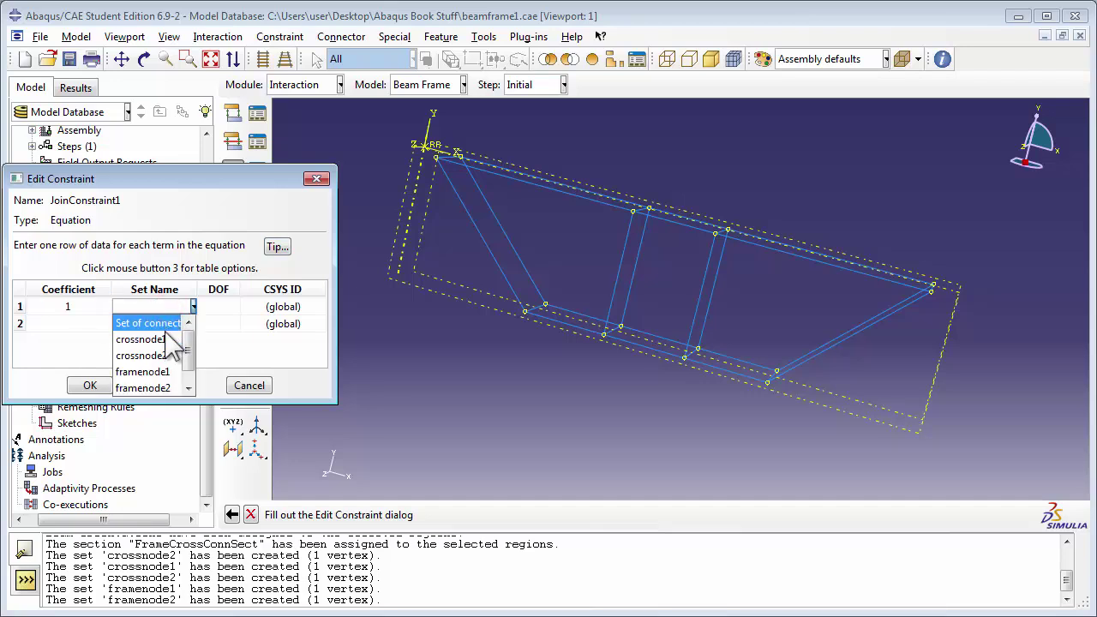
{"action": "left_click", "coordinate": [169, 338]}
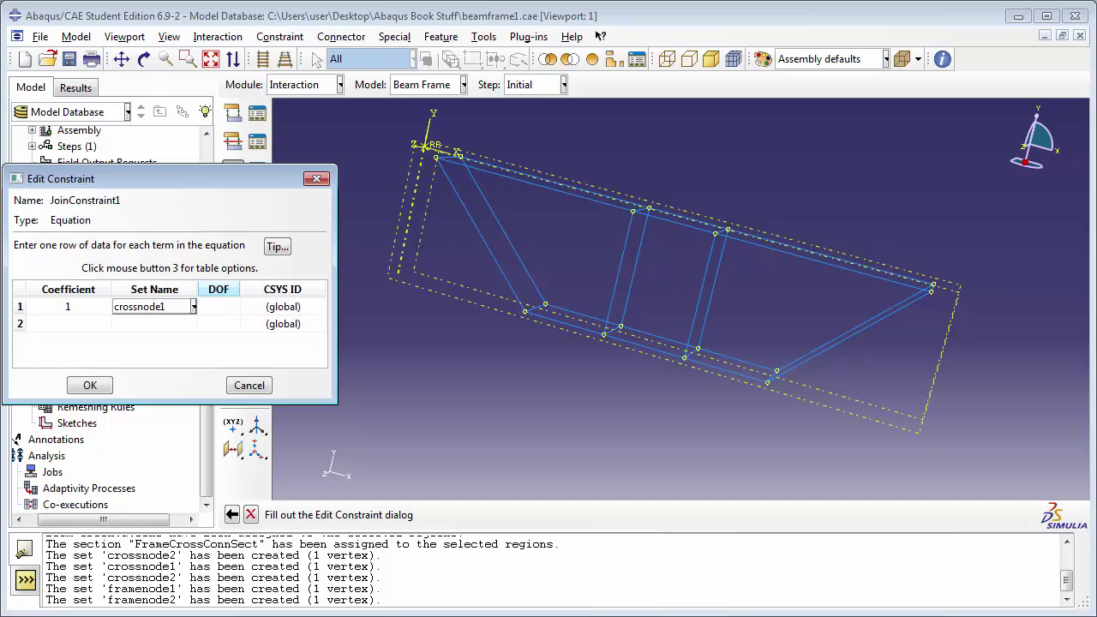
{"action": "left_click", "coordinate": [220, 306]}
{"action": "type", "text": "1"}
Define the second term of JoinConstraint1 with coefficient -1, set framenode1 and DOF 1, and accept the constraint.
{"action": "left_click", "coordinate": [101, 326]}
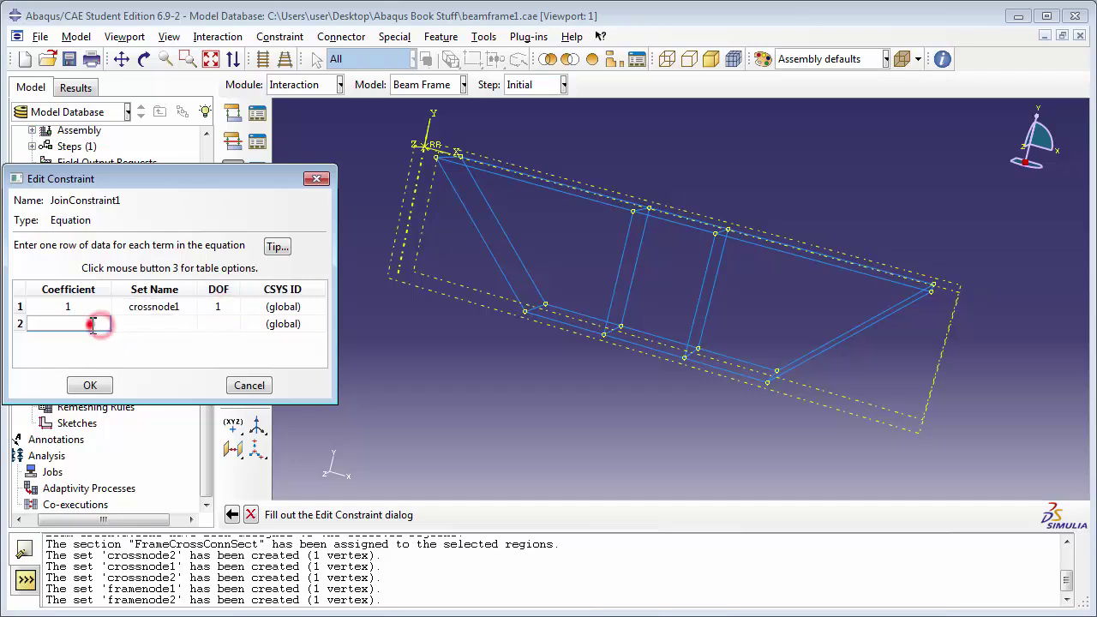
{"action": "type", "text": "-1"}
{"action": "left_click", "coordinate": [172, 324]}
{"action": "left_click", "coordinate": [174, 323]}
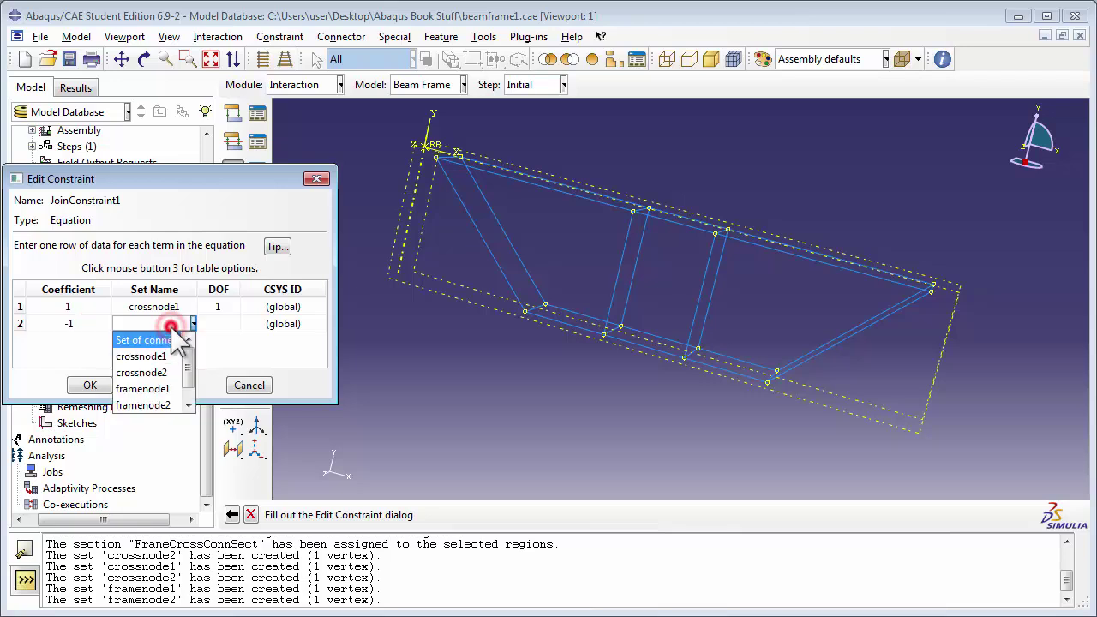
{"action": "left_click", "coordinate": [151, 388]}
{"action": "left_click", "coordinate": [221, 325]}
{"action": "type", "text": "1"}
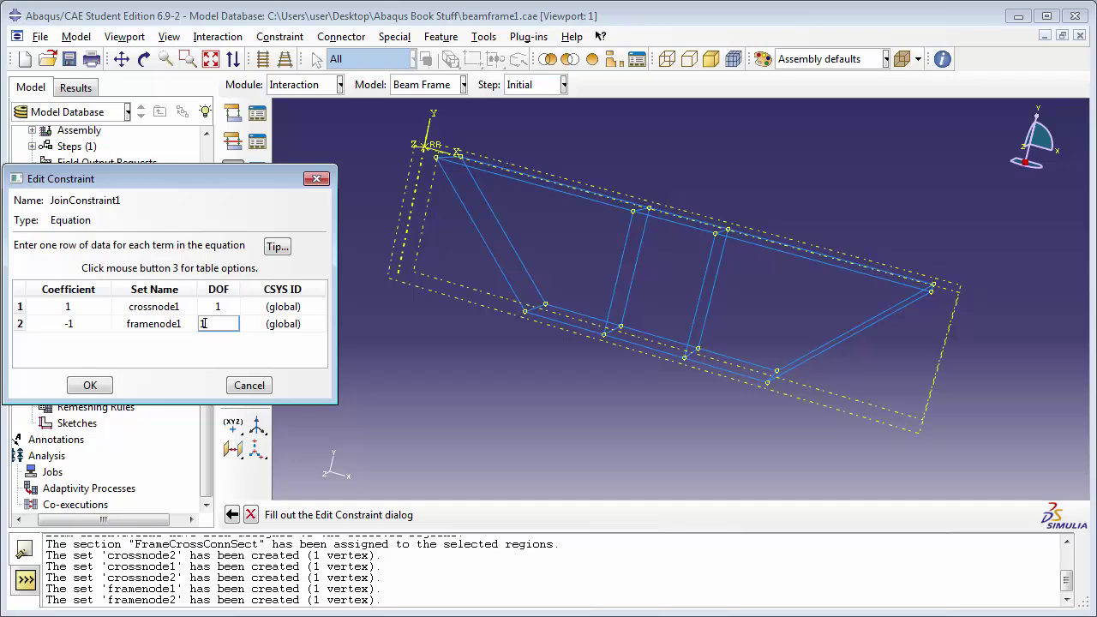
{"action": "left_click", "coordinate": [92, 387]}
Start a second Equation constraint named JoinConstraint2 and open its term definition.
{"action": "left_click", "coordinate": [99, 293]}
{"action": "double_click", "coordinate": [100, 293]}
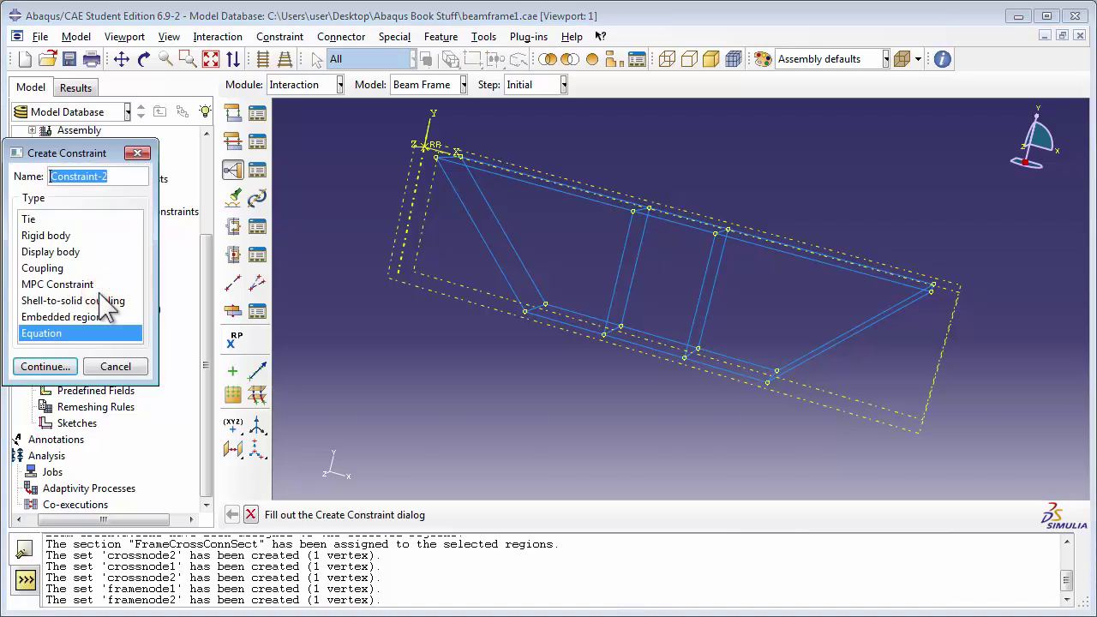
{"action": "type", "text": "JoinCo"}
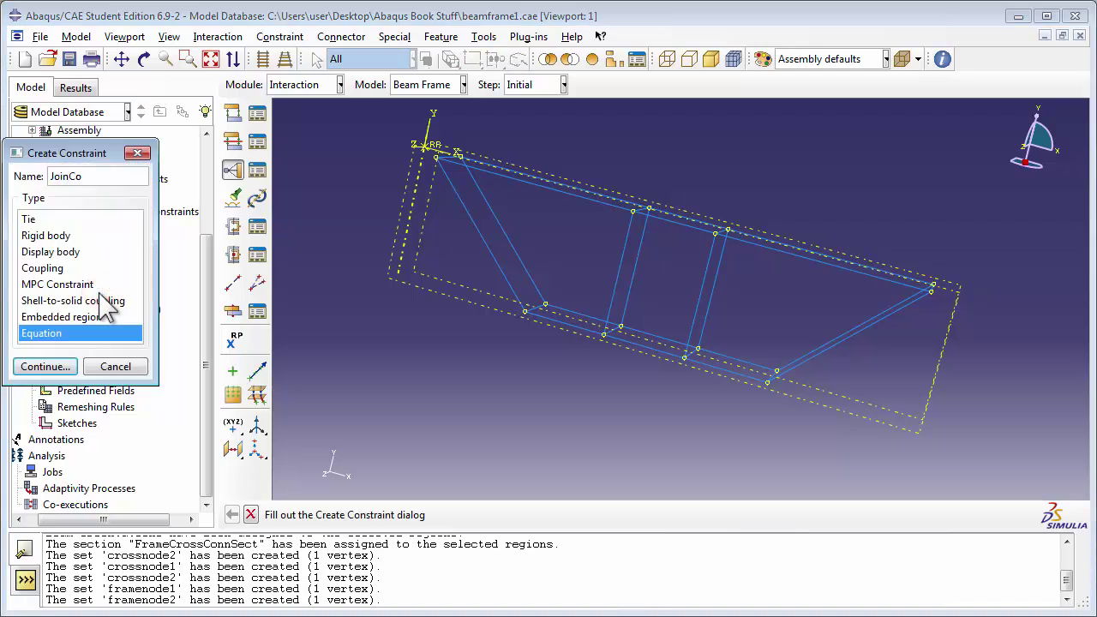
{"action": "type", "text": "nstraint2"}
{"action": "left_click", "coordinate": [46, 366]}
Define the first term of JoinConstraint2 with coefficient 1, set crossnode1 and DOF 2.
{"action": "left_click", "coordinate": [80, 307]}
{"action": "type", "text": "1"}
{"action": "left_click", "coordinate": [134, 309]}
{"action": "left_click", "coordinate": [139, 308]}
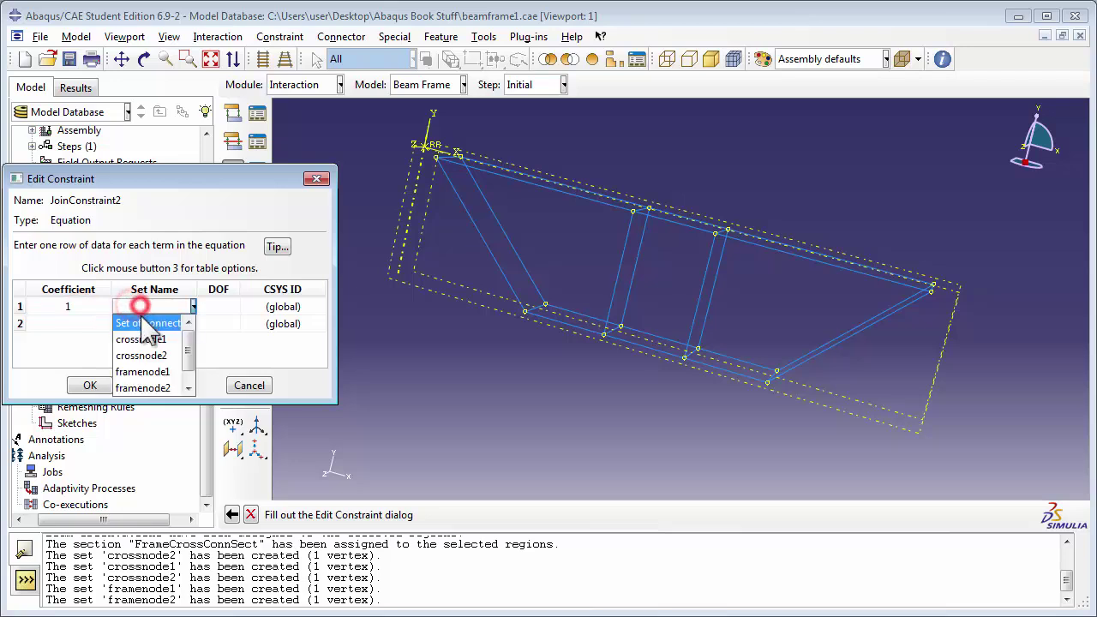
{"action": "left_click", "coordinate": [144, 337]}
{"action": "left_click", "coordinate": [212, 306]}
{"action": "type", "text": "2"}
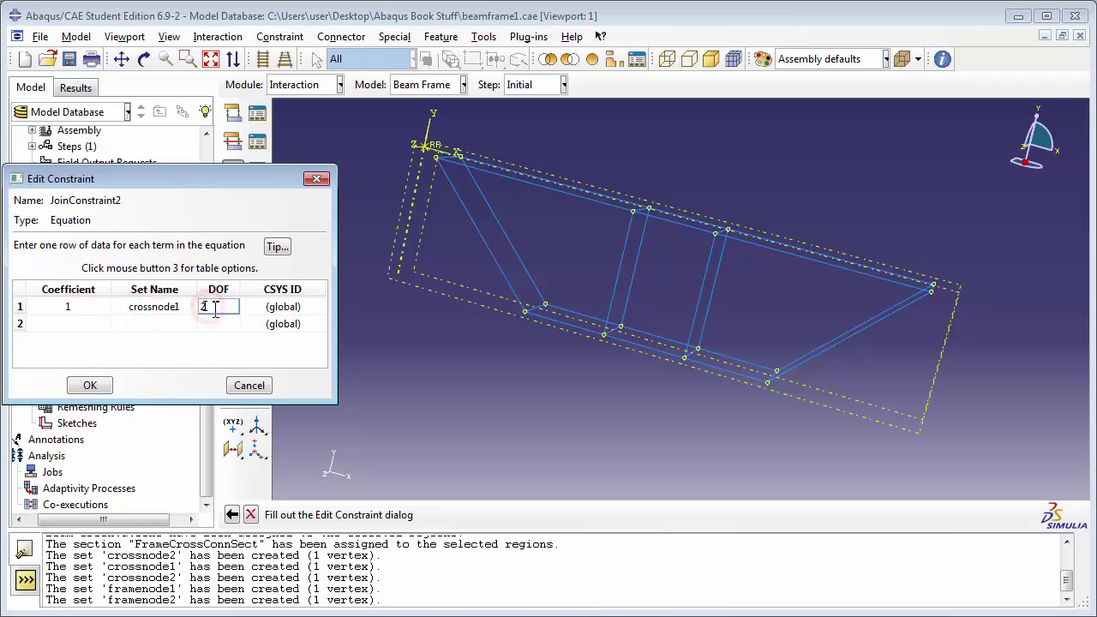
Define the second term of JoinConstraint2 with coefficient -1, set framenode1 and DOF 2, and accept the constraint.
{"action": "left_click", "coordinate": [85, 322]}
{"action": "type", "text": "-1"}
{"action": "left_click", "coordinate": [134, 324]}
{"action": "left_click", "coordinate": [137, 324]}
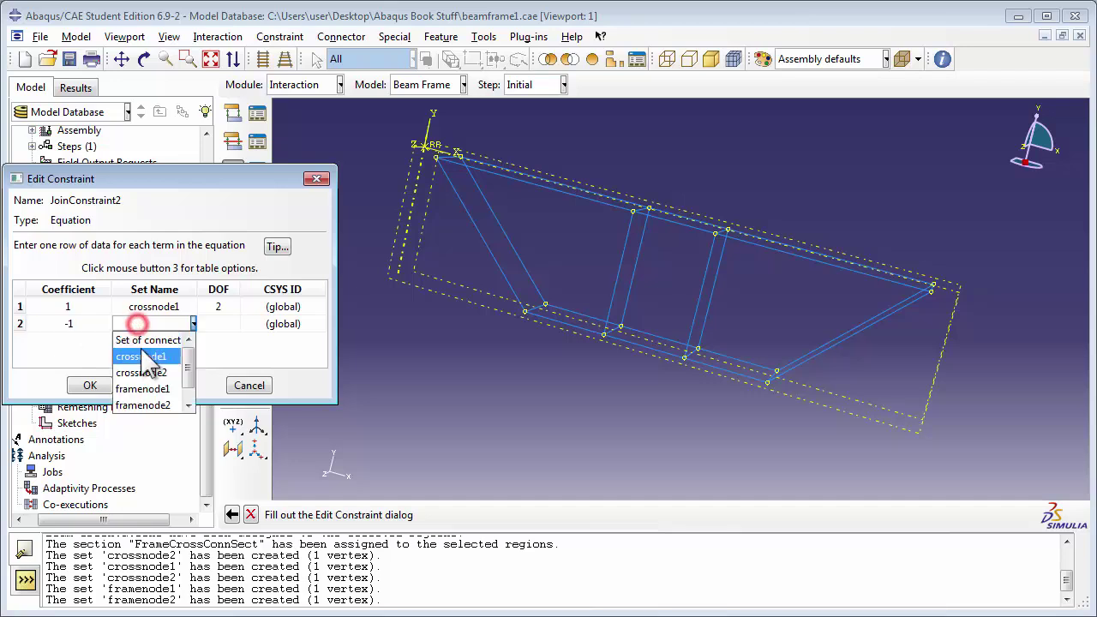
{"action": "left_click", "coordinate": [148, 388]}
{"action": "left_click", "coordinate": [231, 329]}
{"action": "type", "text": "2"}
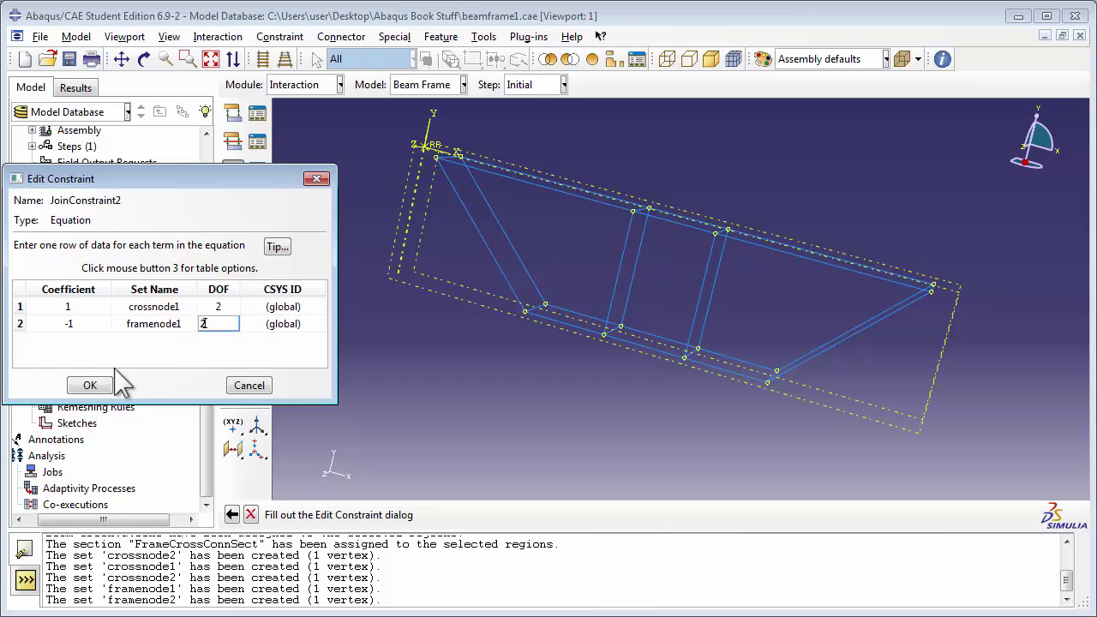
{"action": "left_click", "coordinate": [154, 352]}
{"action": "left_click", "coordinate": [111, 388]}
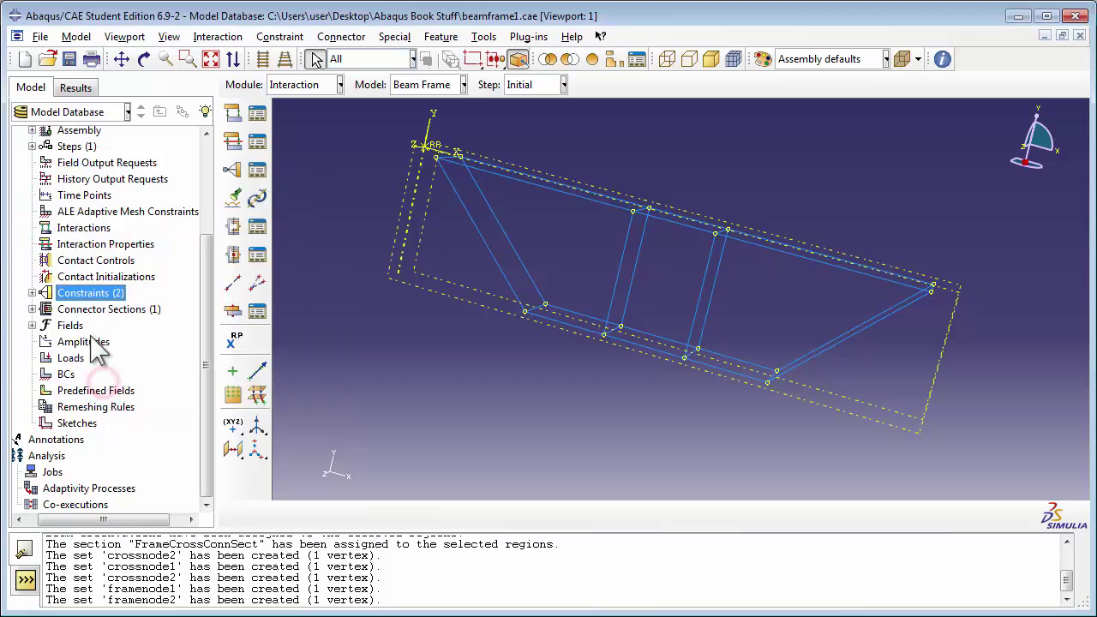
Start a third Equation constraint named JoinConstraint3 and open its term definition.
{"action": "double_click", "coordinate": [97, 291]}
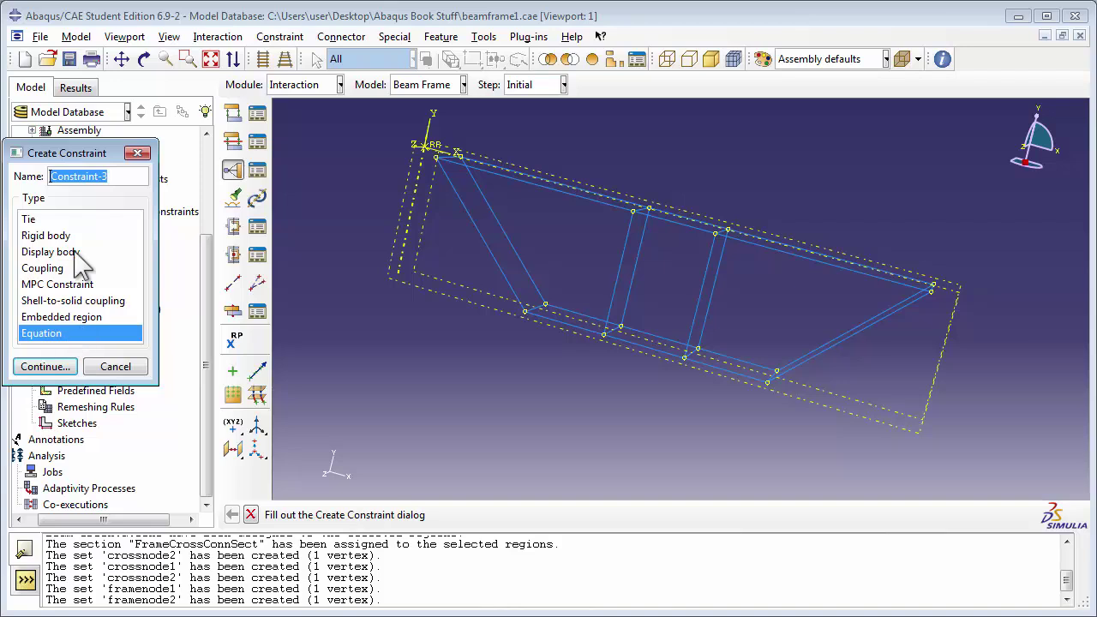
{"action": "type", "text": "cross"}
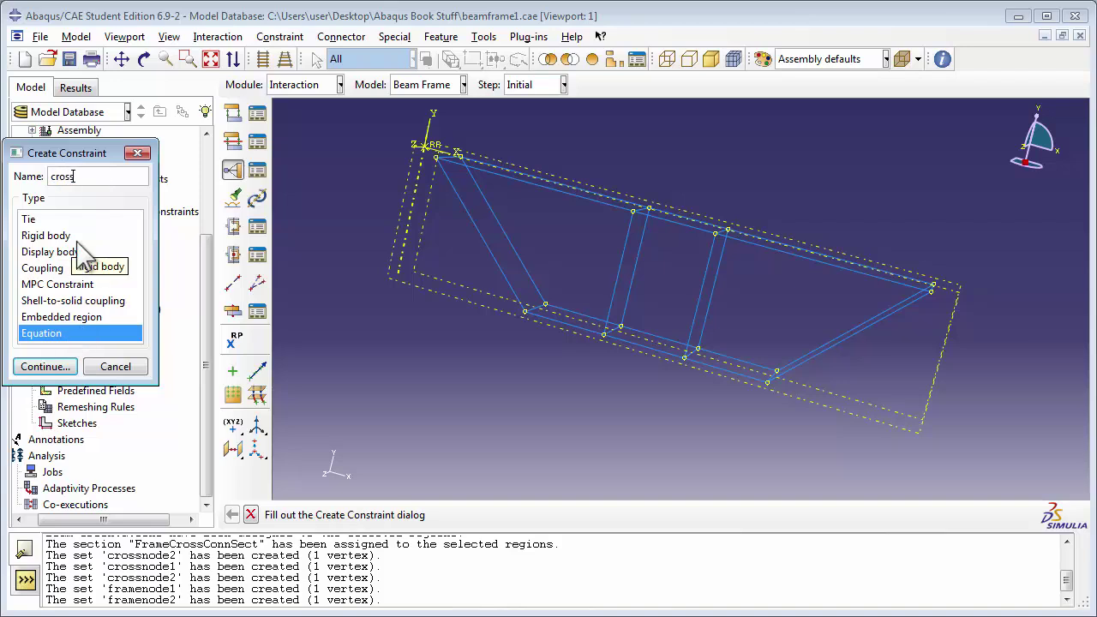
{"action": "key", "text": "BackSpace"}
{"action": "key", "text": "BackSpace"}
{"action": "key", "text": "BackSpace"}
{"action": "key", "text": "BackSpace"}
{"action": "key", "text": "BackSpace"}
{"action": "type", "text": "JoinConstraint3"}
{"action": "left_click", "coordinate": [43, 367]}
Give JoinConstraint3 a term with coefficient 1 on crossnode1 and a term with coefficient -1 on framenode1.
{"action": "left_click", "coordinate": [81, 306]}
{"action": "type", "text": "1"}
{"action": "left_click", "coordinate": [81, 324]}
{"action": "type", "text": "-1"}
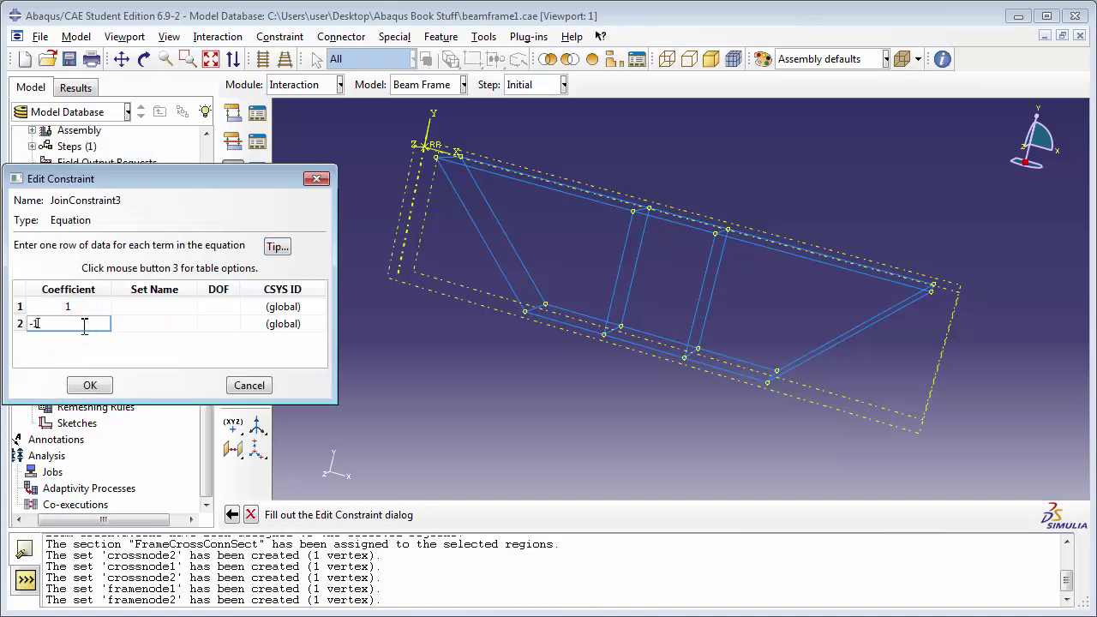
{"action": "left_click", "coordinate": [163, 308]}
{"action": "left_click", "coordinate": [140, 334]}
{"action": "left_click", "coordinate": [187, 325]}
{"action": "left_click", "coordinate": [189, 324]}
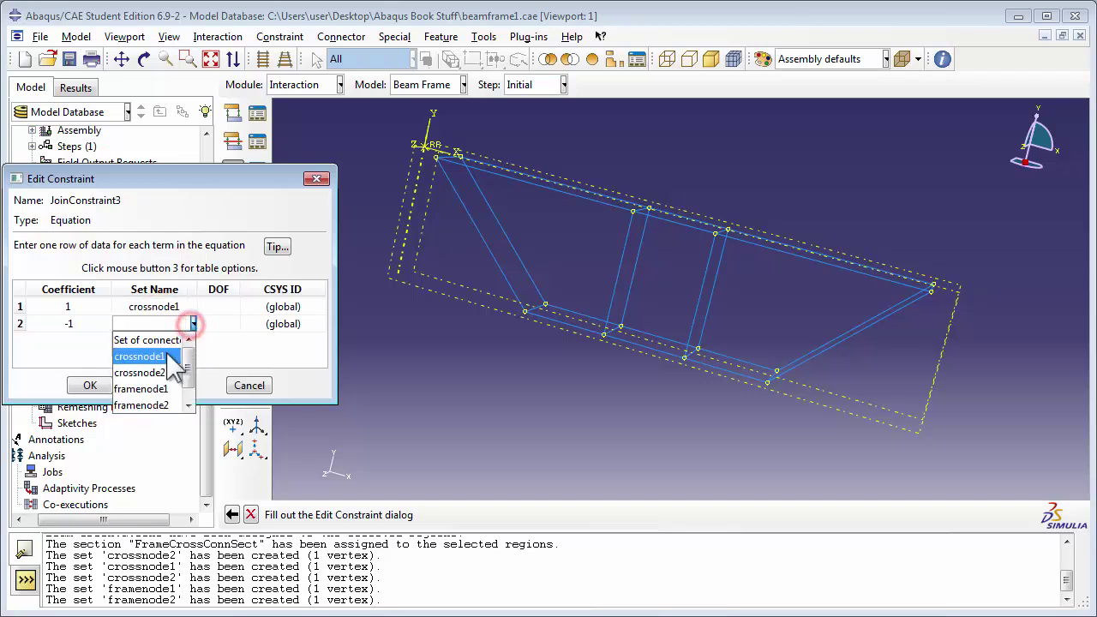
{"action": "left_click", "coordinate": [151, 387]}
Set the DOF of both JoinConstraint3 terms to 3 and accept the constraint.
{"action": "left_click", "coordinate": [218, 306]}
{"action": "type", "text": "3"}
{"action": "left_click", "coordinate": [219, 323]}
{"action": "type", "text": "3"}
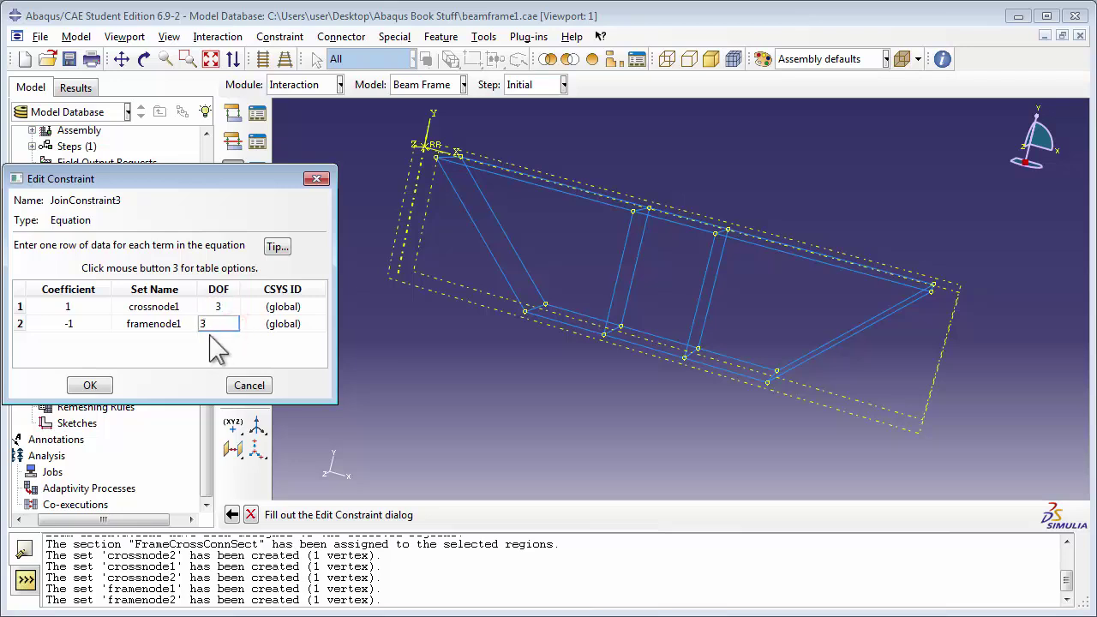
{"action": "left_click", "coordinate": [89, 385]}
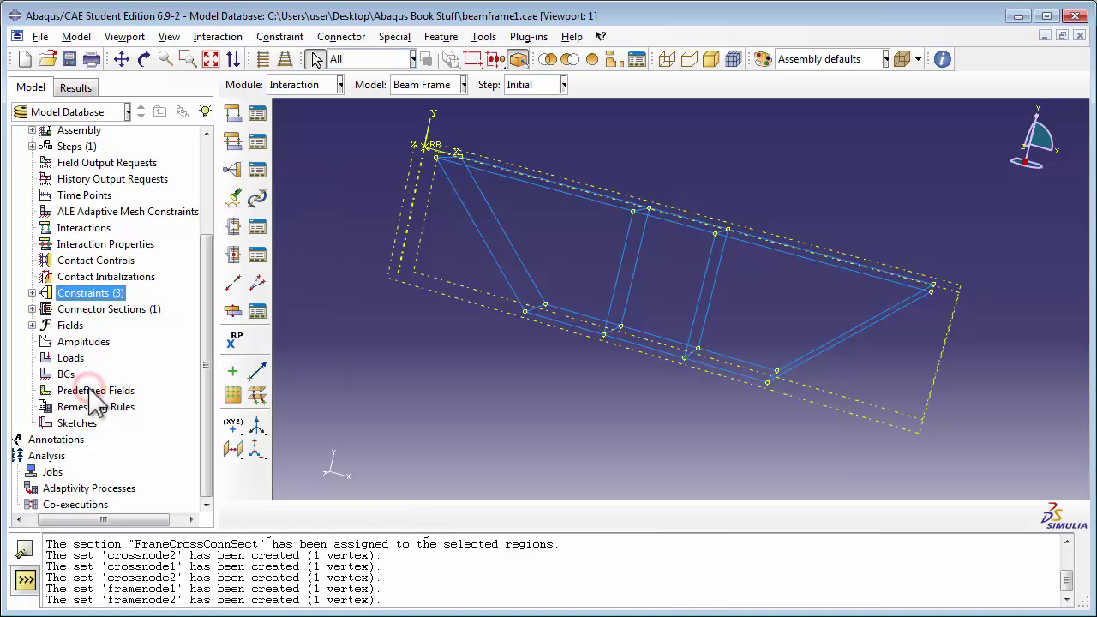
Start a fourth Equation constraint named JoinConstraint4 and open its term definition.
{"action": "double_click", "coordinate": [110, 294]}
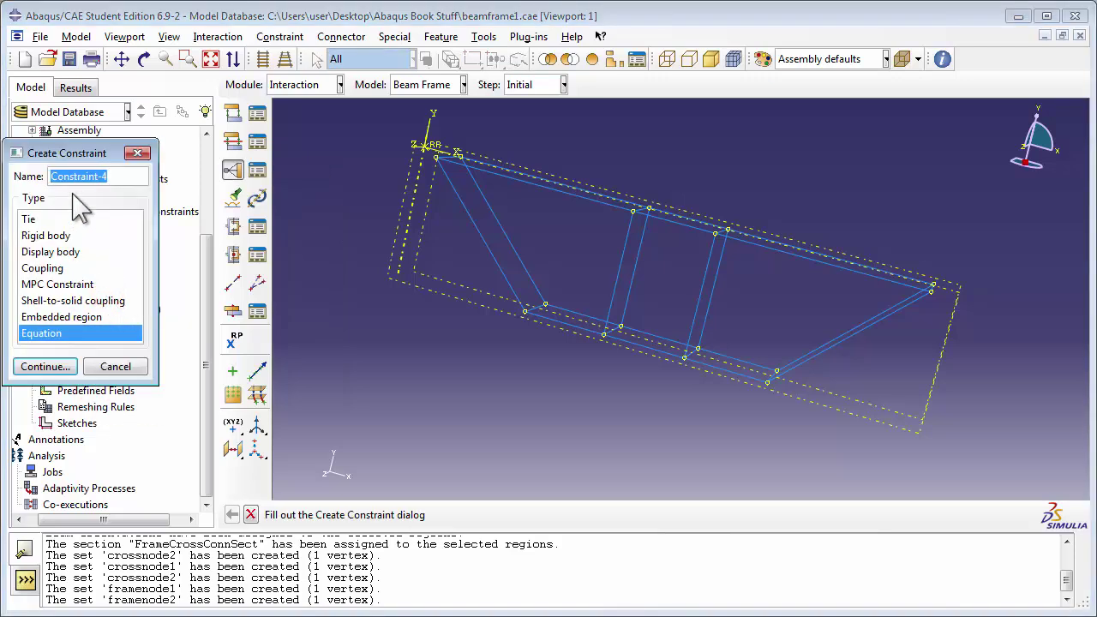
{"action": "type", "text": "JoinCo"}
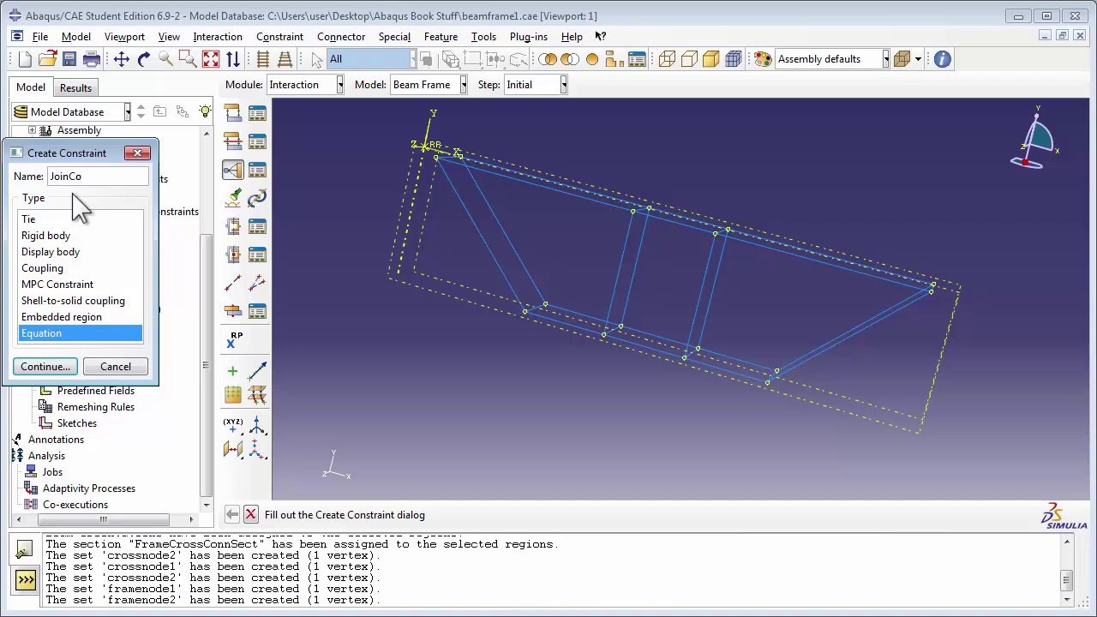
{"action": "type", "text": "nstraint4"}
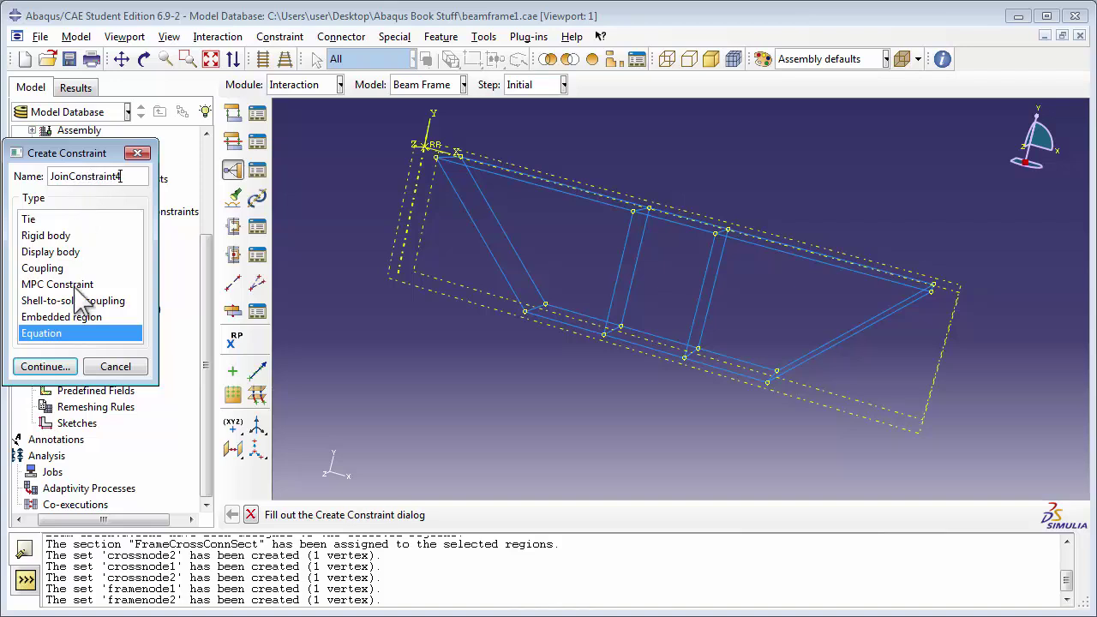
{"action": "left_click", "coordinate": [35, 366]}
Define the first term of JoinConstraint4 with coefficient 1, set crossnode2 and DOF 1.
{"action": "left_click", "coordinate": [69, 308]}
{"action": "type", "text": "1"}
{"action": "left_click", "coordinate": [152, 306]}
{"action": "left_click", "coordinate": [154, 306]}
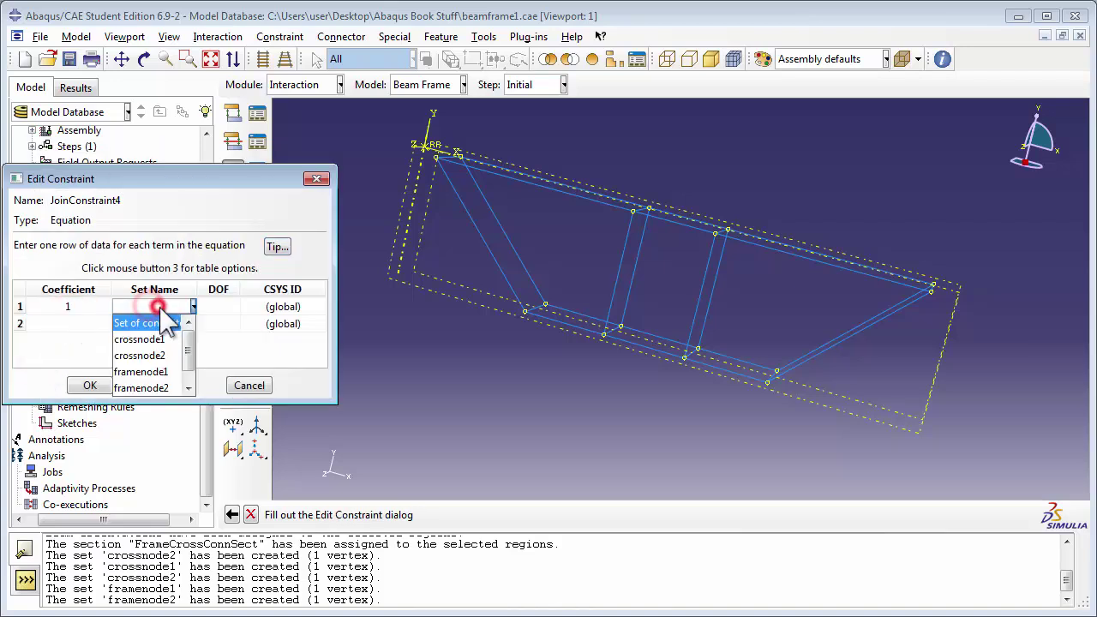
{"action": "left_click", "coordinate": [160, 355]}
{"action": "left_click", "coordinate": [214, 306]}
{"action": "type", "text": "1"}
Define the second term of JoinConstraint4 with coefficient -1, set framenode2 and DOF 1, and accept the constraint.
{"action": "left_click", "coordinate": [98, 325]}
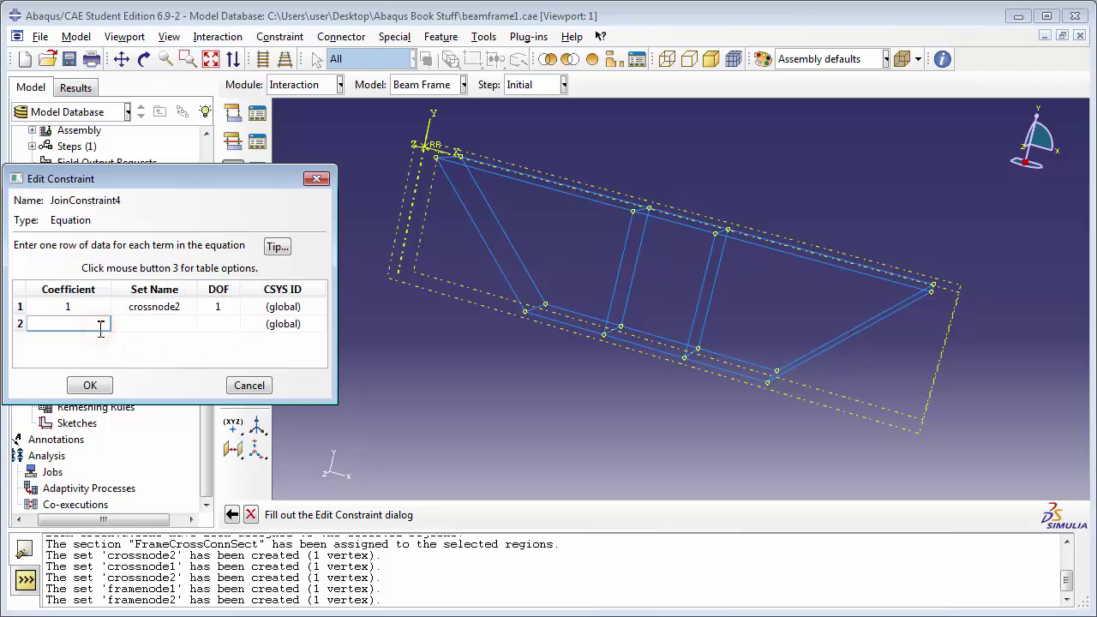
{"action": "type", "text": "-1"}
{"action": "left_click", "coordinate": [151, 324]}
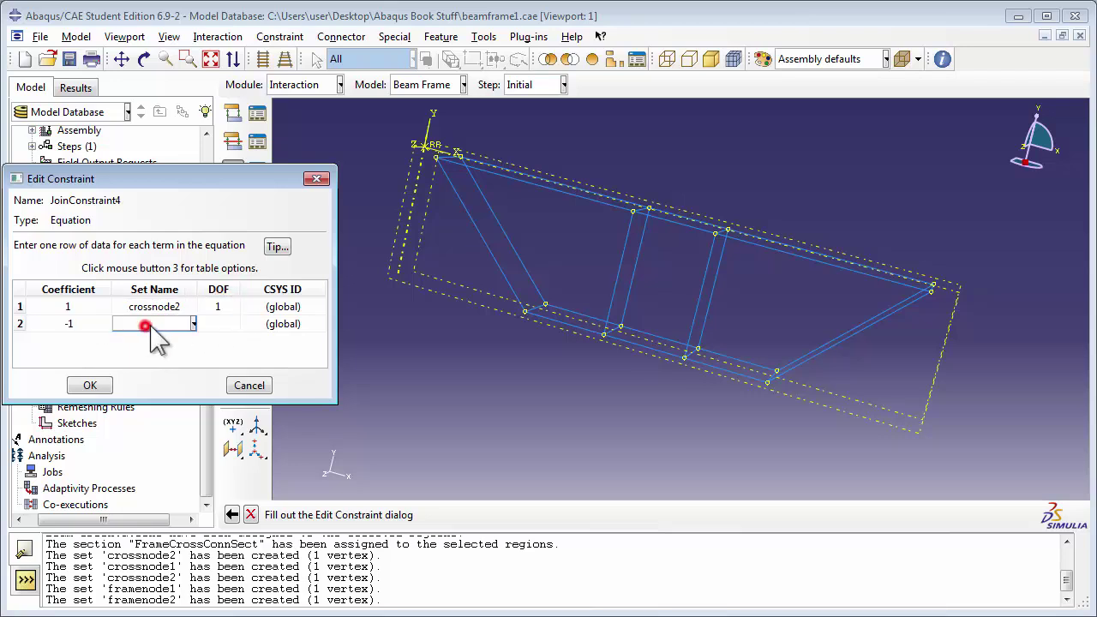
{"action": "left_click", "coordinate": [154, 323]}
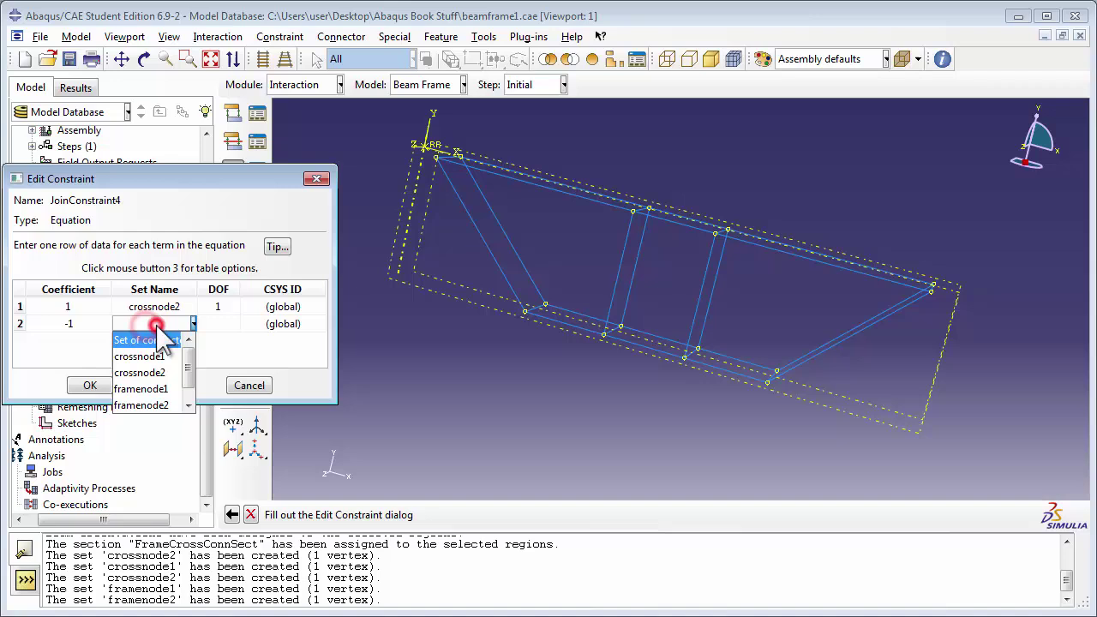
{"action": "left_click", "coordinate": [158, 403]}
{"action": "left_click", "coordinate": [219, 324]}
{"action": "type", "text": "1"}
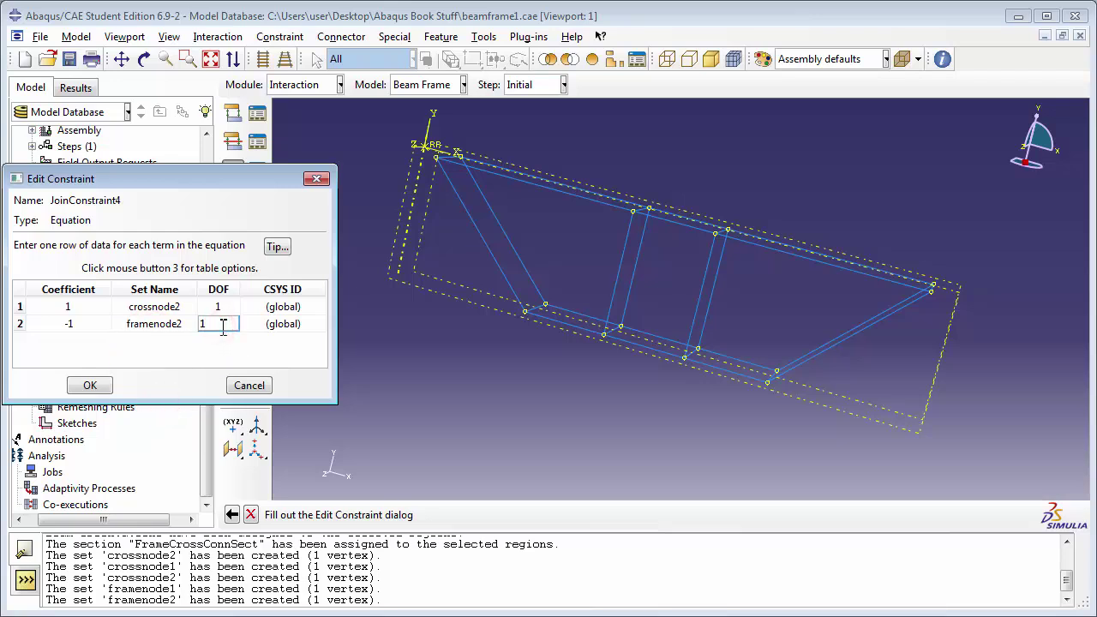
{"action": "left_click", "coordinate": [90, 386]}
Start a fifth Equation constraint named JoinConstraint5 and open its term definition.
{"action": "double_click", "coordinate": [88, 292]}
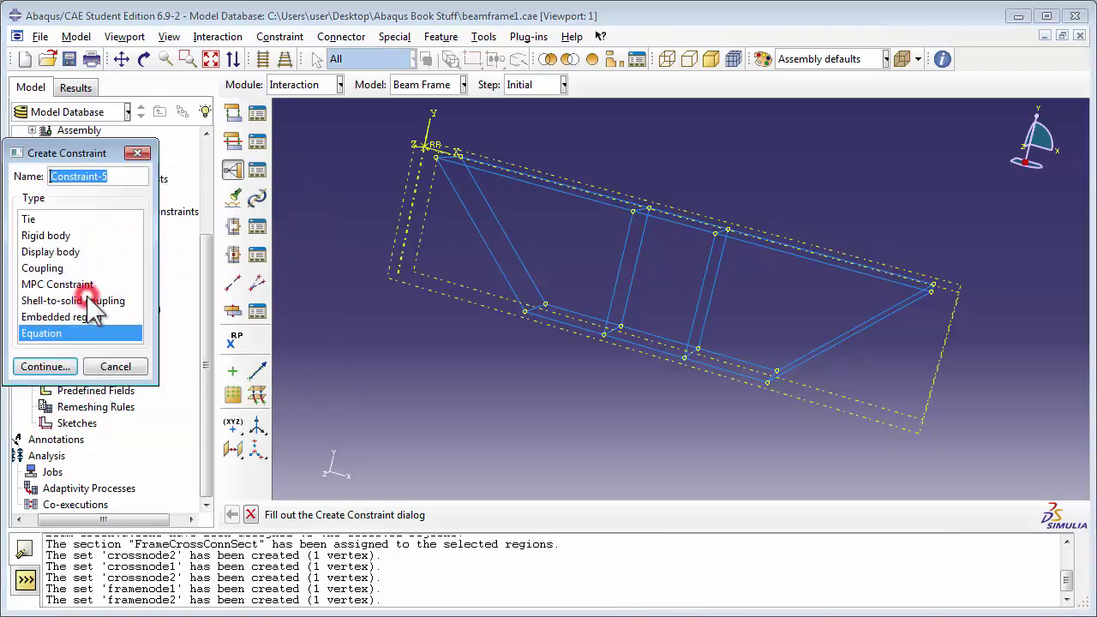
{"action": "type", "text": "Join"}
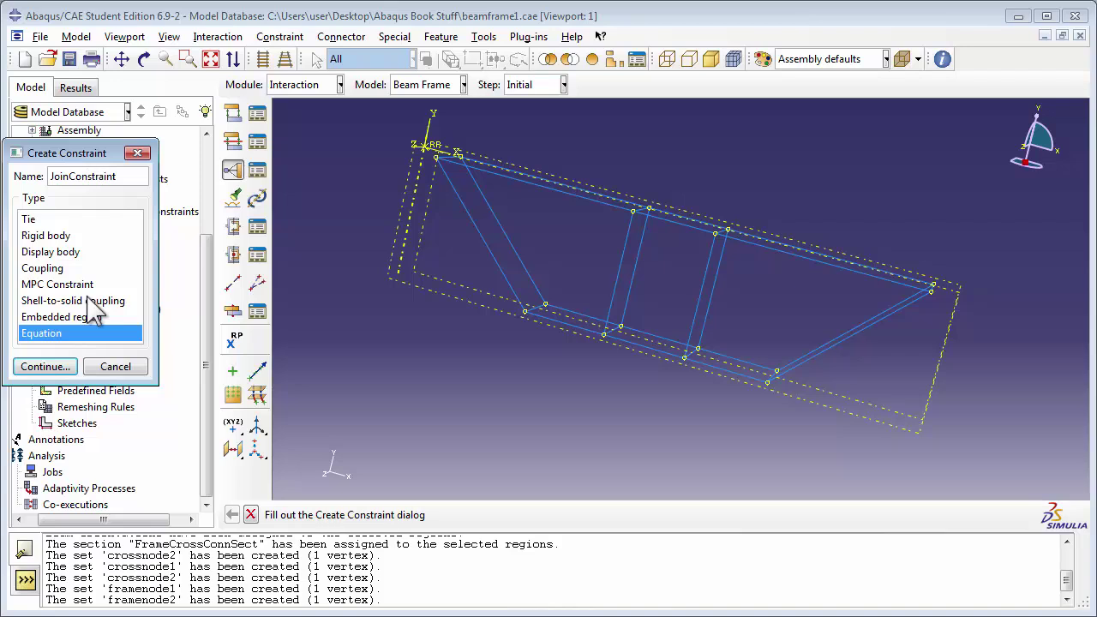
{"action": "type", "text": "Constraint5"}
{"action": "key", "text": "Return"}
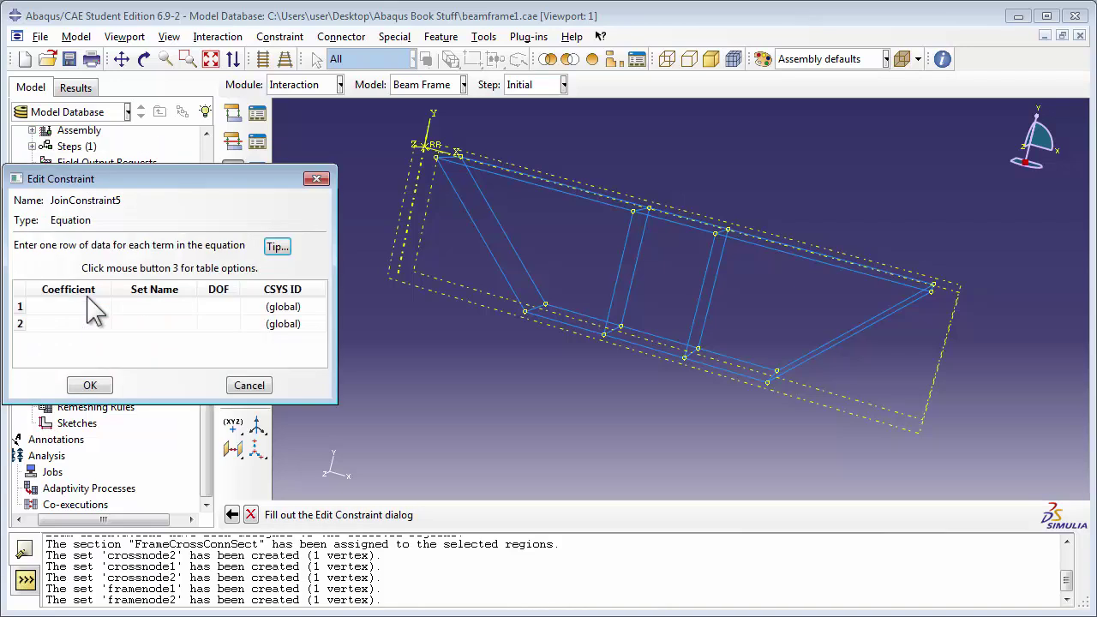
Define the first term of JoinConstraint5 with coefficient 1, set crossnode2 and DOF 2.
{"action": "left_click", "coordinate": [93, 306]}
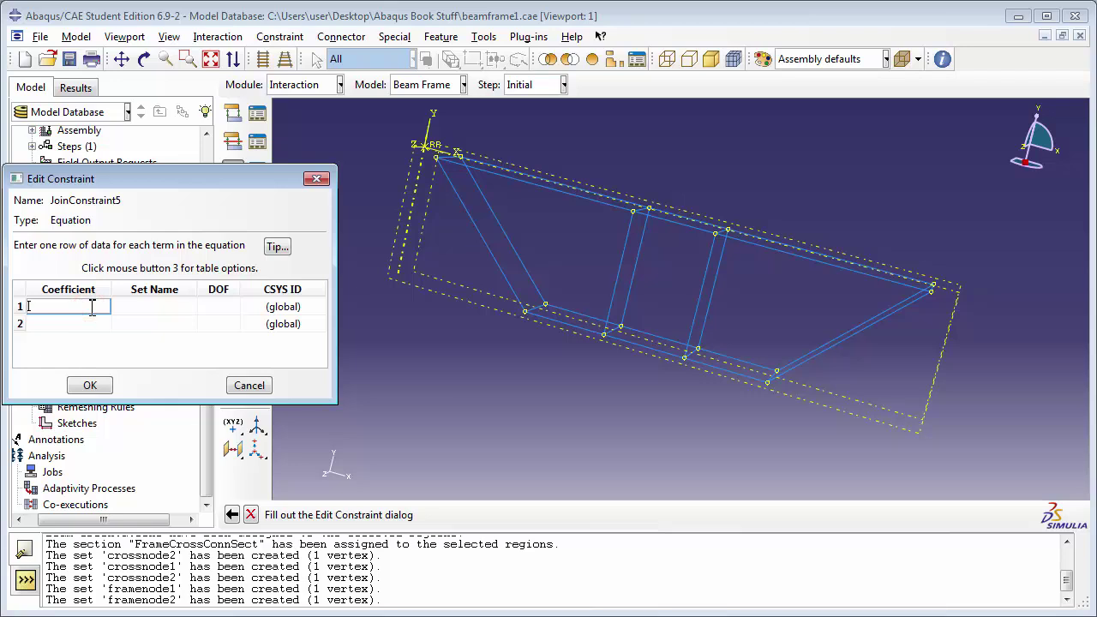
{"action": "left_click", "coordinate": [150, 306]}
{"action": "left_click", "coordinate": [192, 306]}
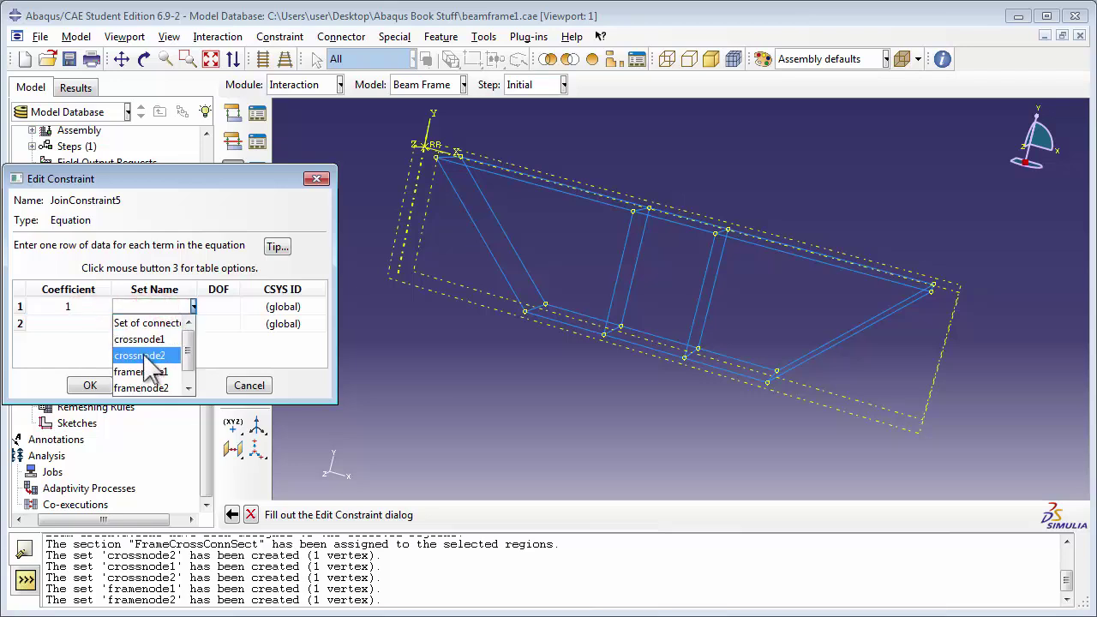
{"action": "left_click", "coordinate": [145, 356]}
{"action": "left_click", "coordinate": [216, 306]}
{"action": "type", "text": "2"}
Define the second term of JoinConstraint5 with coefficient -1, set framenode2 and DOF 2, and accept the constraint.
{"action": "left_click", "coordinate": [93, 323]}
{"action": "type", "text": "-1"}
{"action": "left_click", "coordinate": [150, 324]}
{"action": "left_click", "coordinate": [193, 323]}
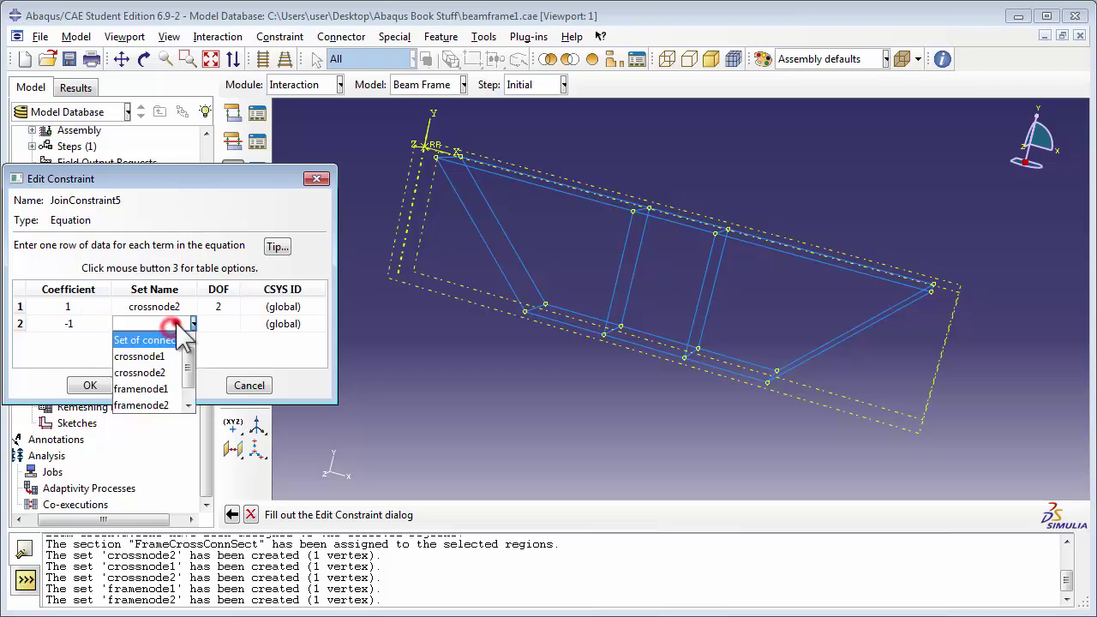
{"action": "left_click", "coordinate": [159, 404]}
{"action": "left_click", "coordinate": [225, 324]}
{"action": "type", "text": "2"}
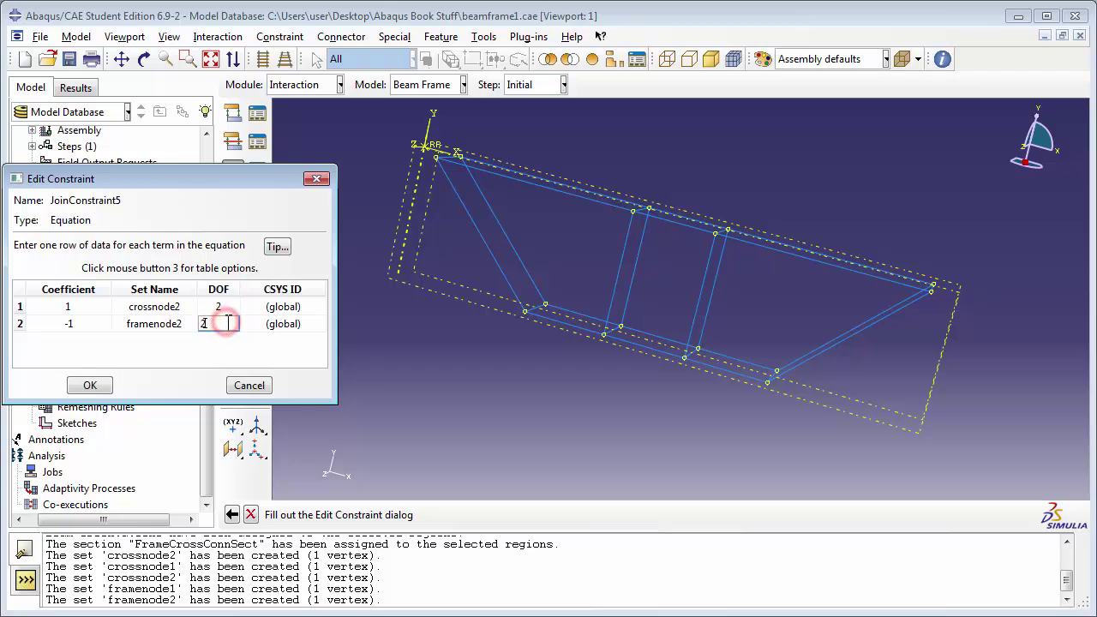
{"action": "left_click", "coordinate": [129, 335]}
{"action": "left_click", "coordinate": [90, 383]}
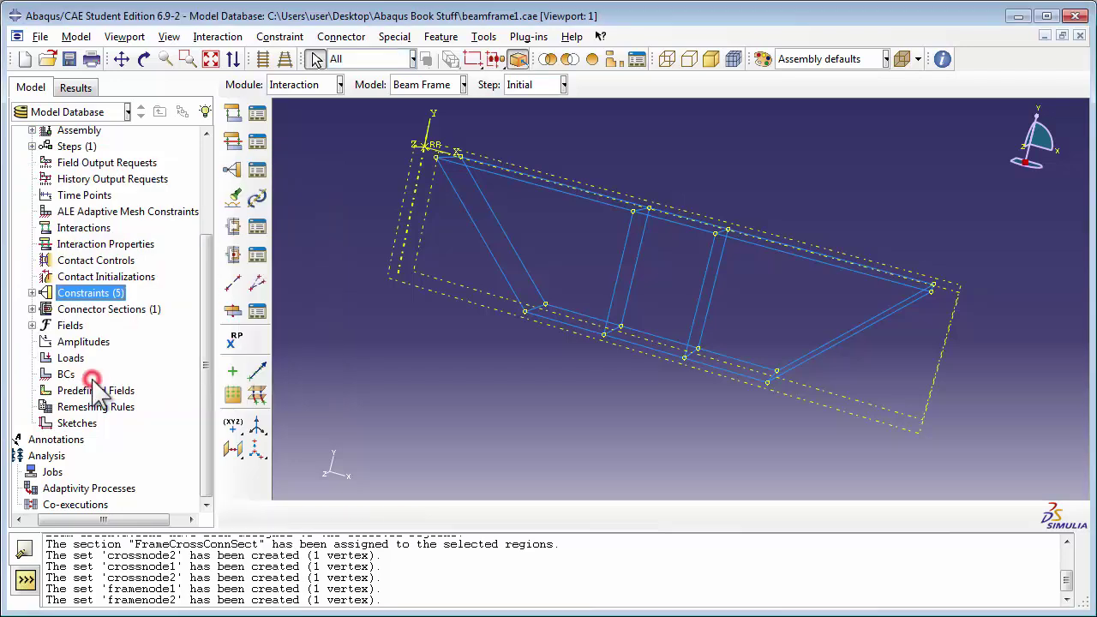
Start a sixth Equation constraint named JoinConstraint6 and open its term definition.
{"action": "double_click", "coordinate": [90, 292]}
{"action": "type", "text": "JoinConstraint"}
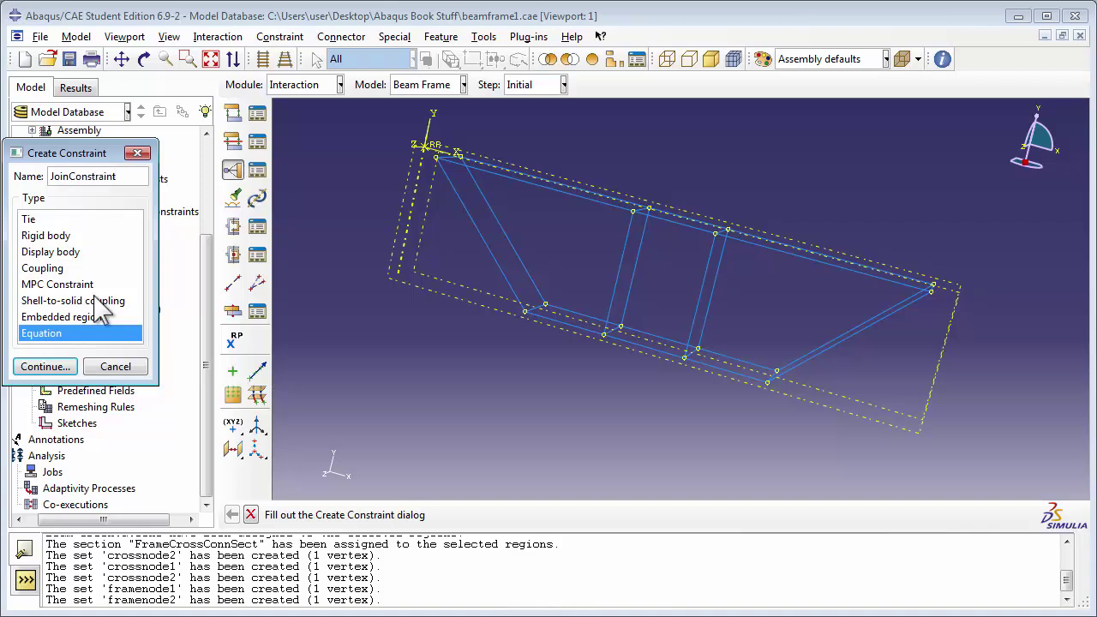
{"action": "left_click", "coordinate": [45, 366]}
Define the first term of JoinConstraint6 with coefficient 1, set crossnode2 and DOF 3.
{"action": "left_click", "coordinate": [79, 306]}
{"action": "type", "text": "1"}
{"action": "left_click", "coordinate": [152, 306]}
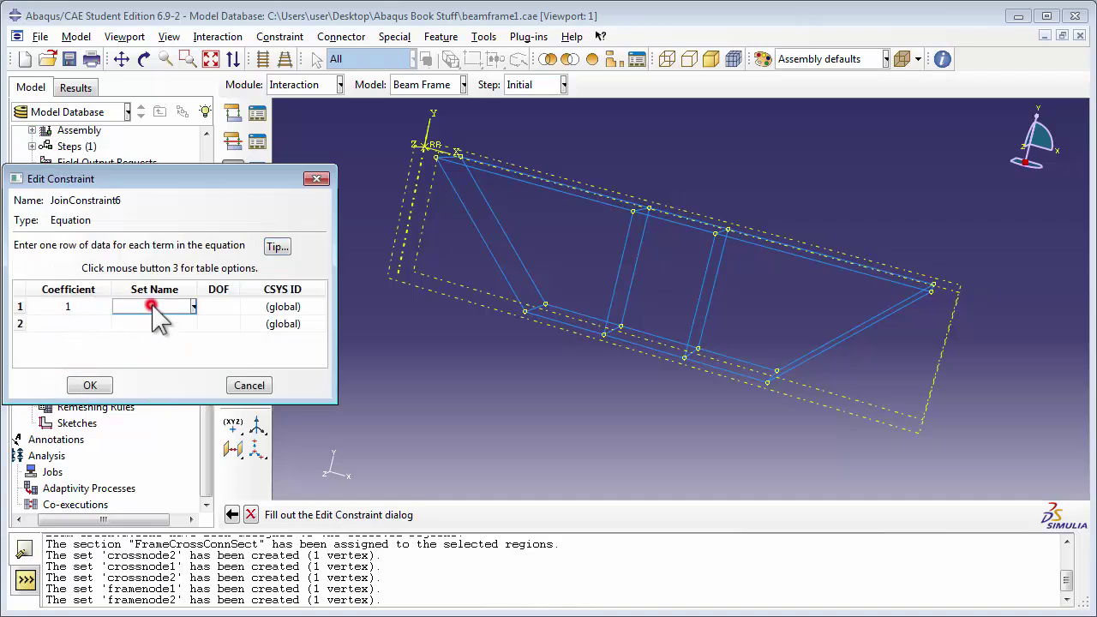
{"action": "left_click", "coordinate": [164, 306]}
{"action": "left_click", "coordinate": [161, 354]}
{"action": "left_click", "coordinate": [215, 306]}
{"action": "type", "text": "3"}
Define the second term of JoinConstraint6 with coefficient -1, set framenode2 and DOF 3, and accept the constraint.
{"action": "left_click", "coordinate": [210, 323]}
{"action": "type", "text": "3"}
{"action": "left_click", "coordinate": [65, 324]}
{"action": "type", "text": "-"}
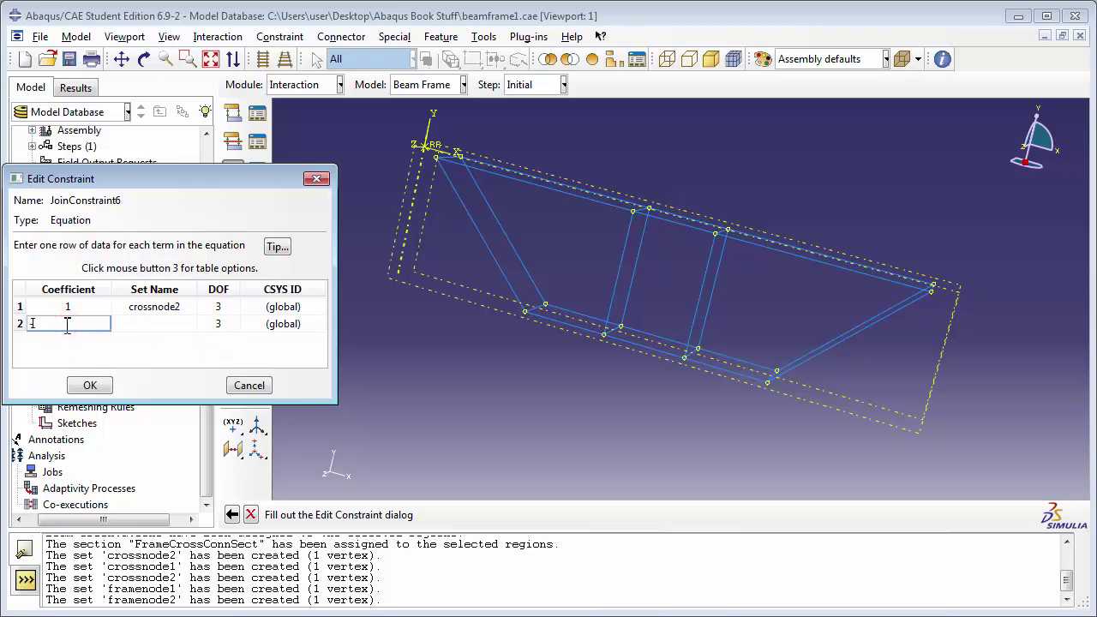
{"action": "left_click", "coordinate": [171, 323]}
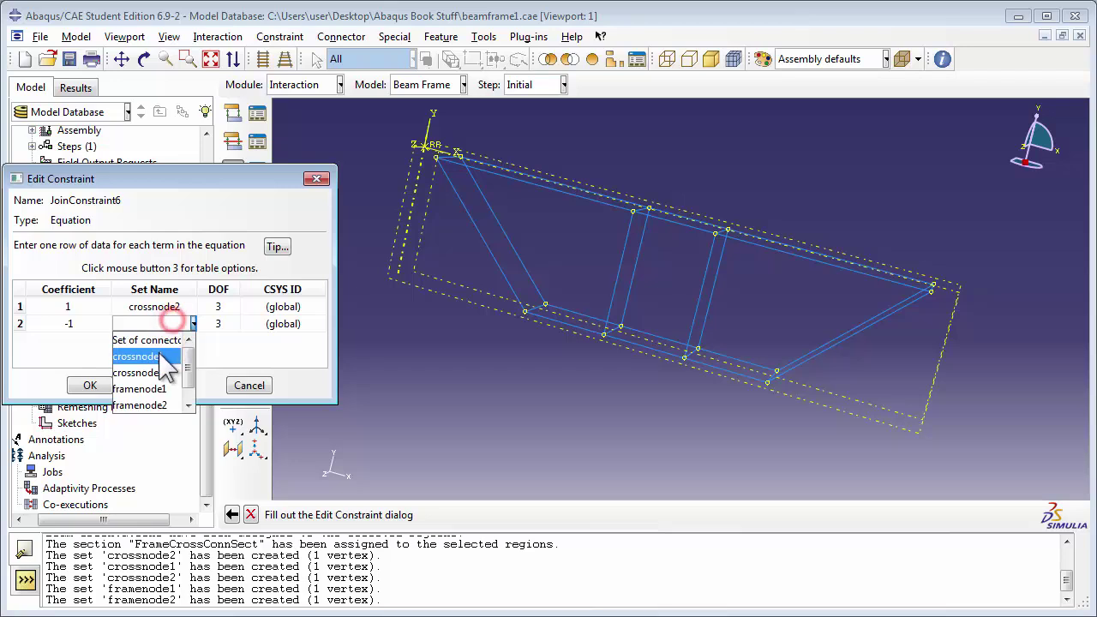
{"action": "left_click", "coordinate": [151, 404]}
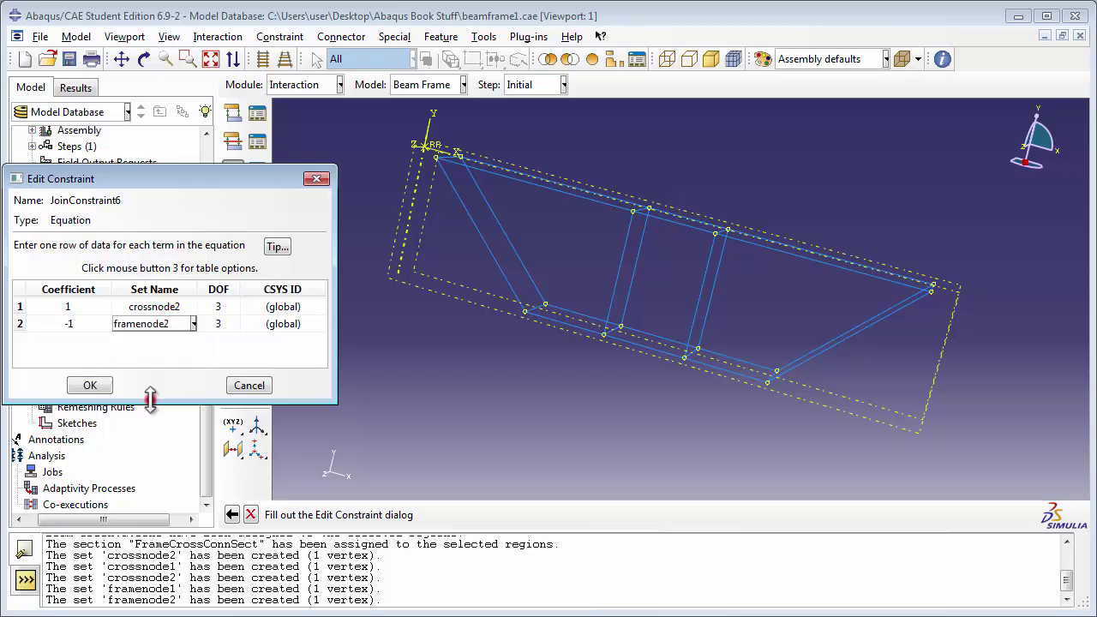
{"action": "left_click", "coordinate": [91, 385]}
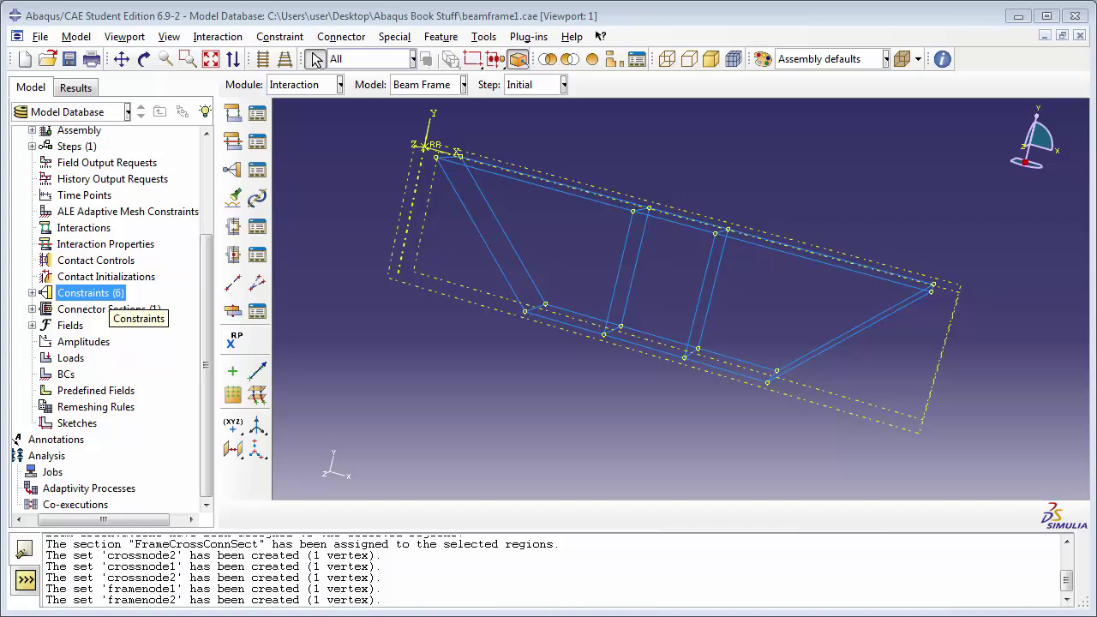
Create a Static, General step named Apply Loads after the Initial step, with the description "Loads are applied in this step".
{"action": "left_click", "coordinate": [70, 147]}
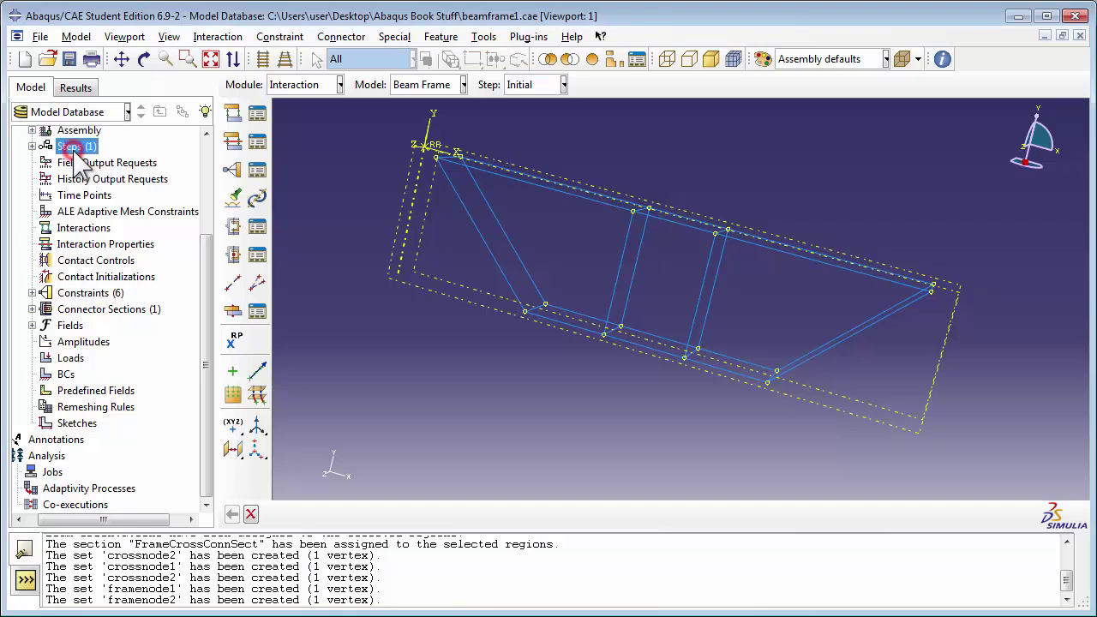
{"action": "double_click", "coordinate": [82, 147]}
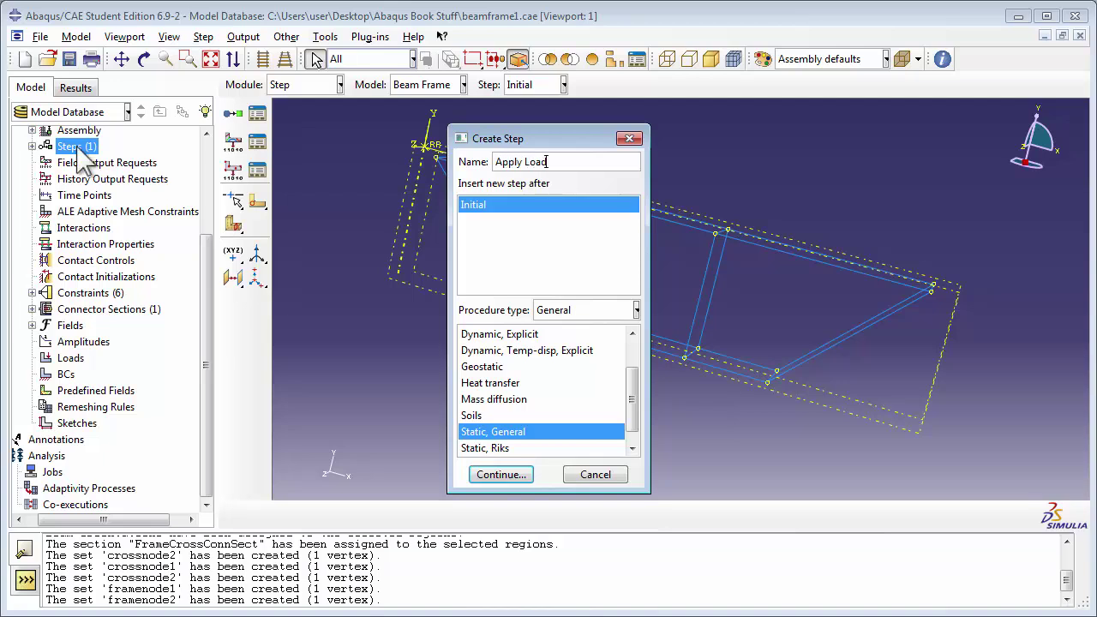
{"action": "left_click", "coordinate": [497, 205]}
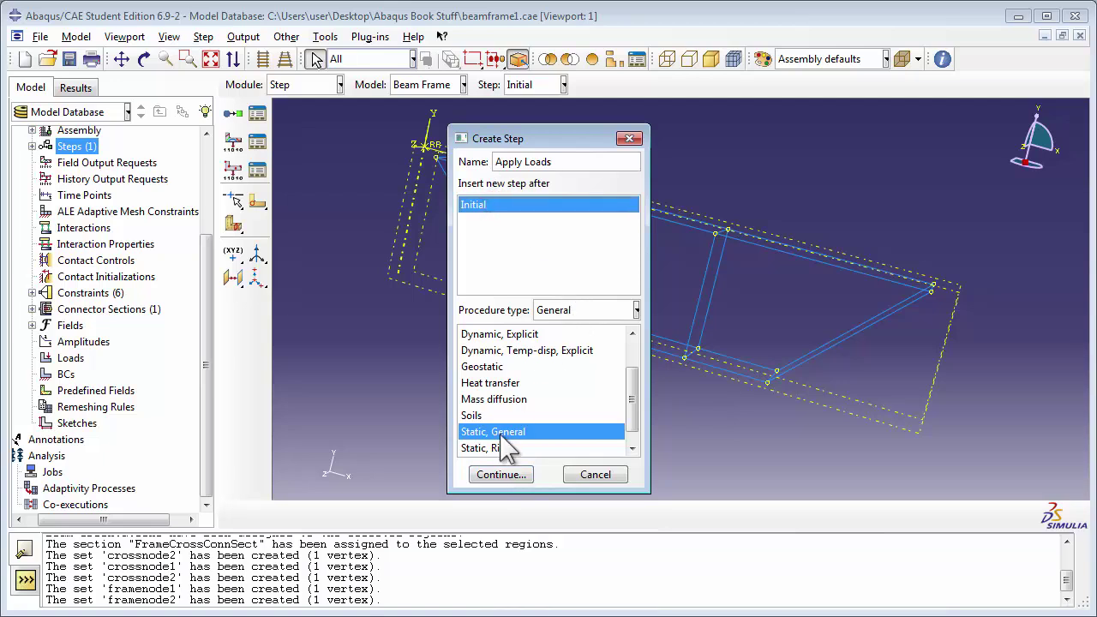
{"action": "left_click", "coordinate": [501, 474]}
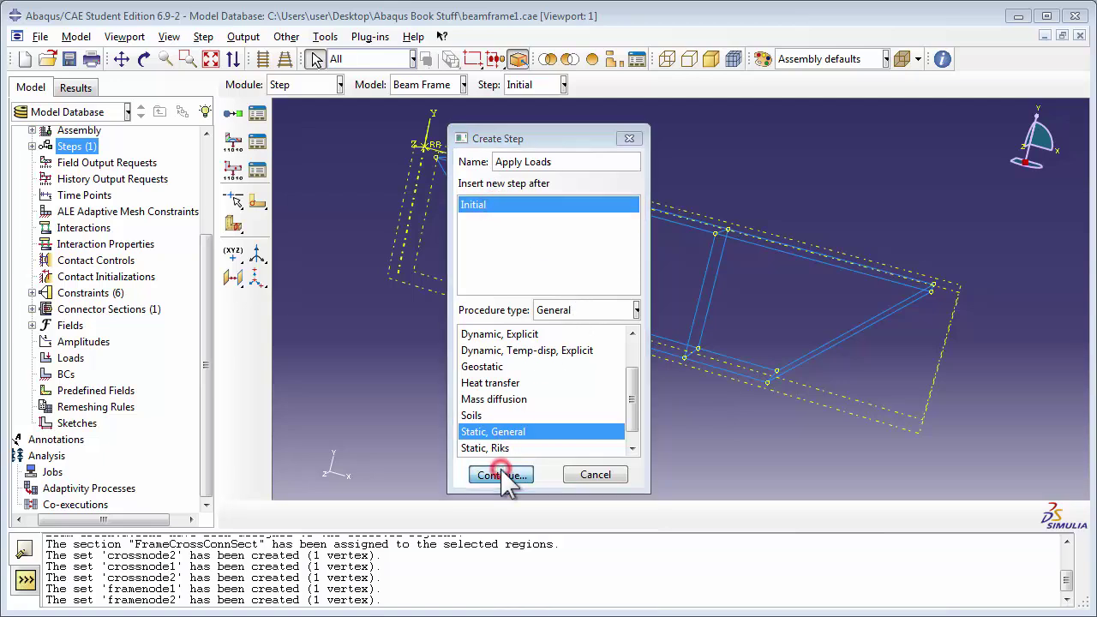
{"action": "left_click", "coordinate": [434, 150]}
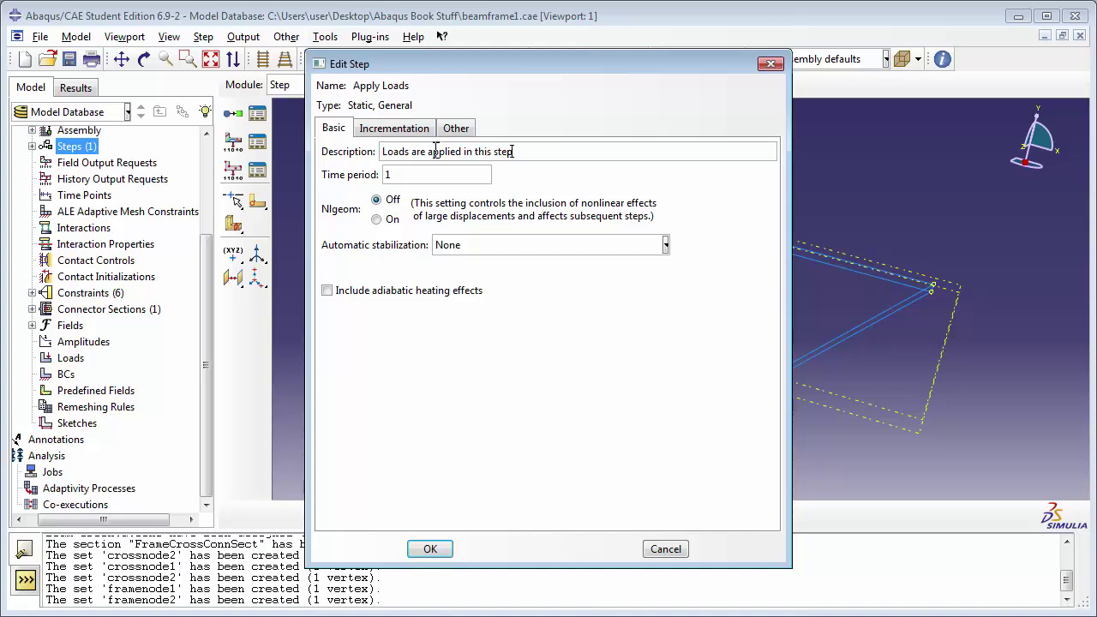
{"action": "left_click", "coordinate": [429, 551]}
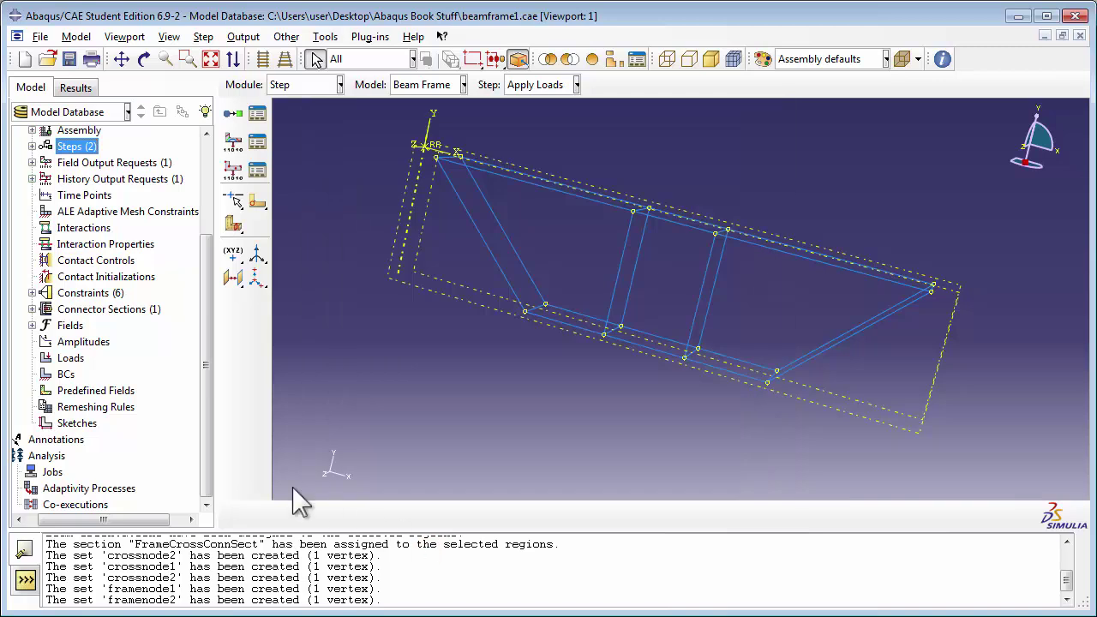
Start a mechanical Line load named CrossLoad1 in the Apply Loads step.
{"action": "double_click", "coordinate": [71, 358]}
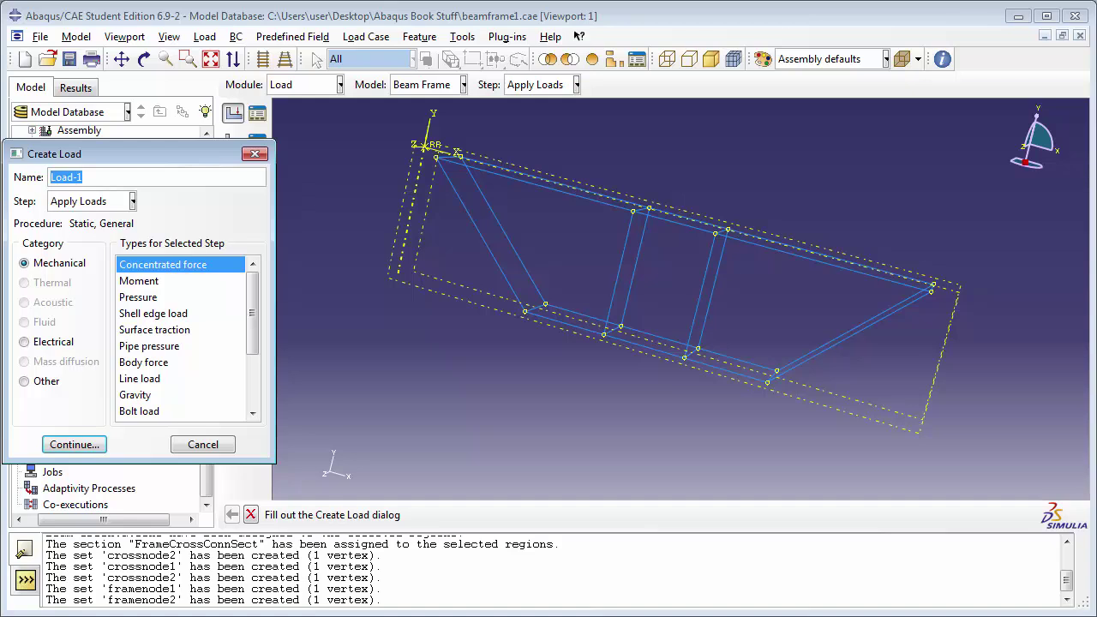
{"action": "type", "text": "Cross"}
{"action": "left_click_drag", "start_coordinate": [261, 318], "coordinate": [254, 330]}
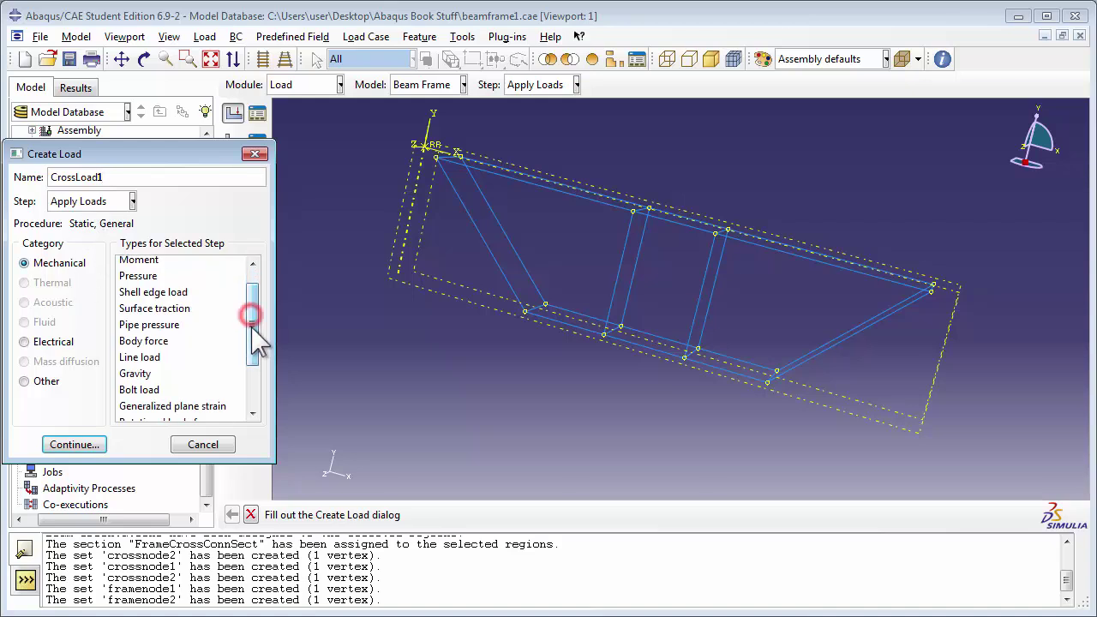
{"action": "left_click", "coordinate": [140, 357]}
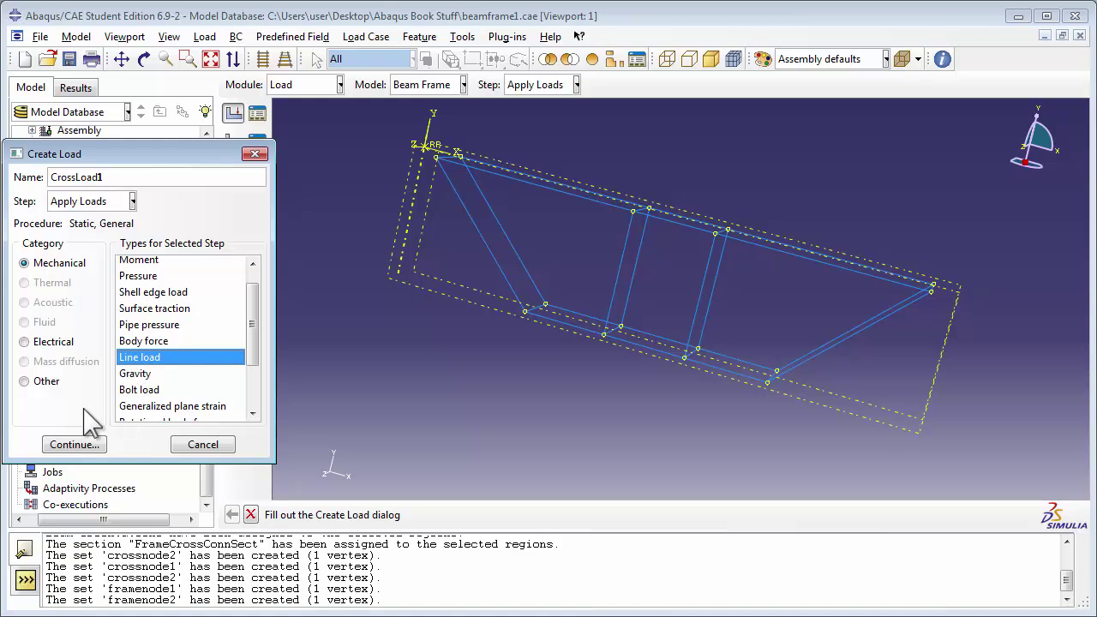
{"action": "left_click", "coordinate": [68, 441]}
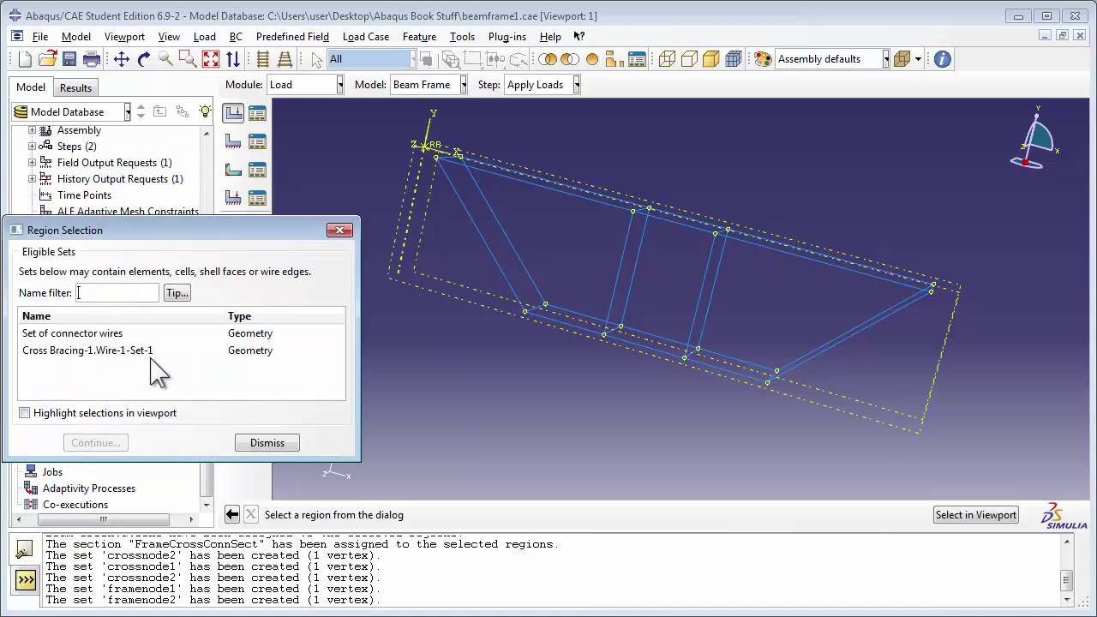
Apply CrossLoad1 to the rear upper beam's segment nearest the origin, with Component 2 set to -1000.
{"action": "left_click", "coordinate": [978, 518]}
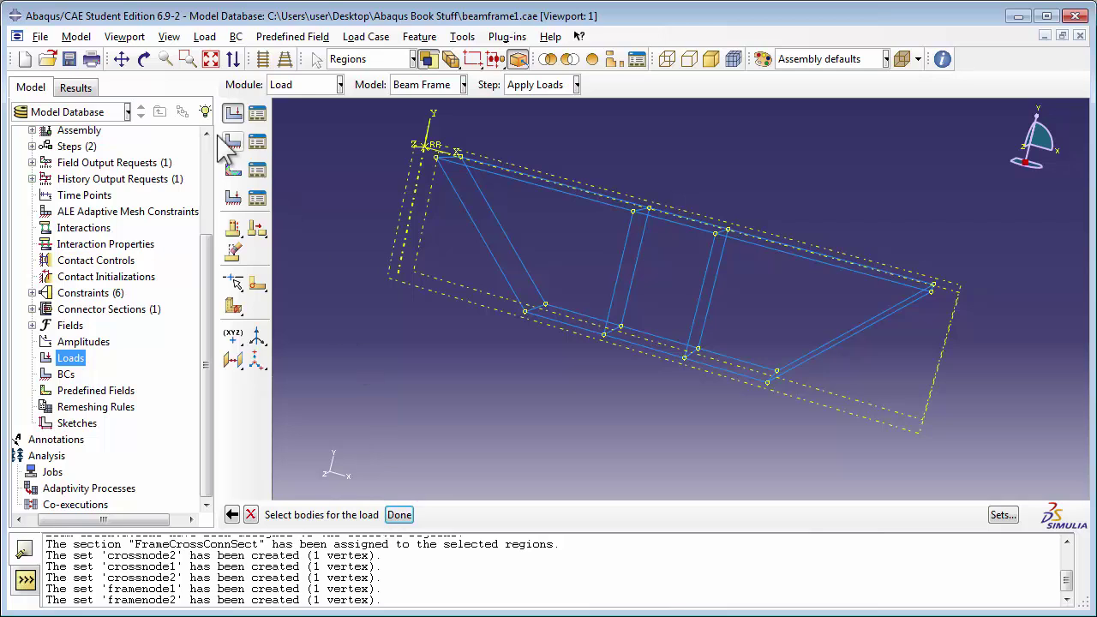
{"action": "left_click", "coordinate": [144, 58]}
{"action": "left_click_drag", "start_coordinate": [704, 268], "coordinate": [660, 325]}
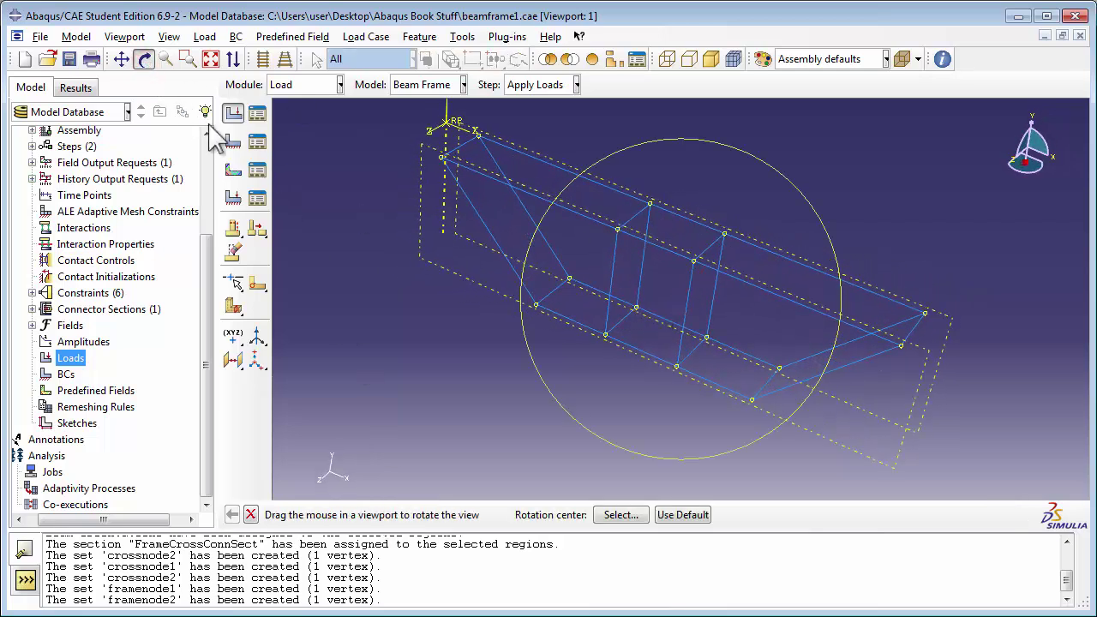
{"action": "left_click", "coordinate": [147, 60]}
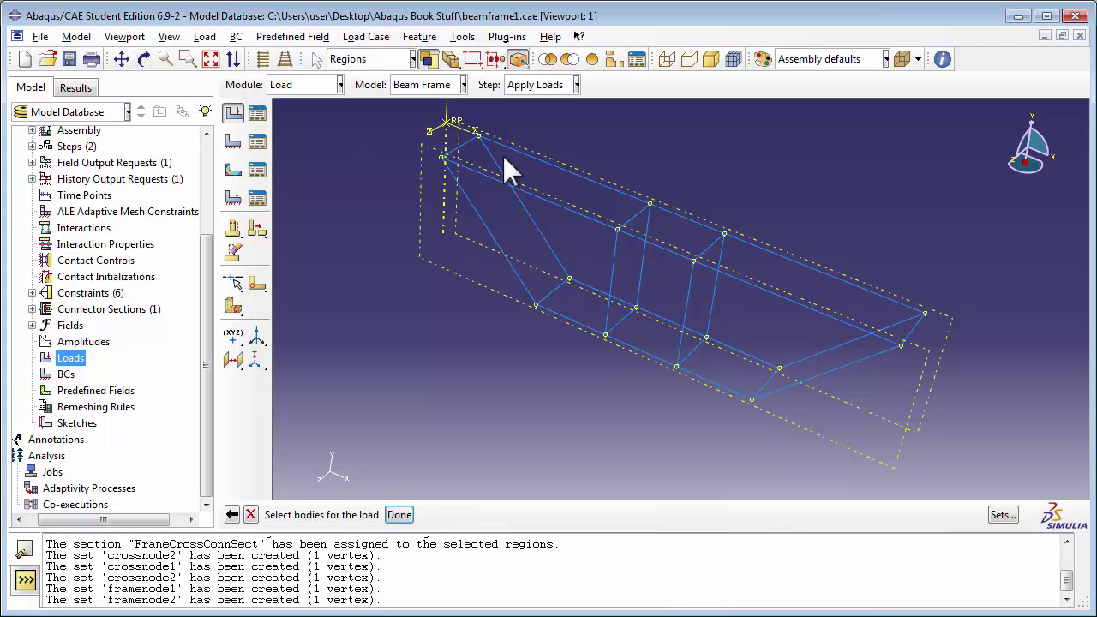
{"action": "left_click", "coordinate": [545, 160]}
{"action": "left_click", "coordinate": [401, 516]}
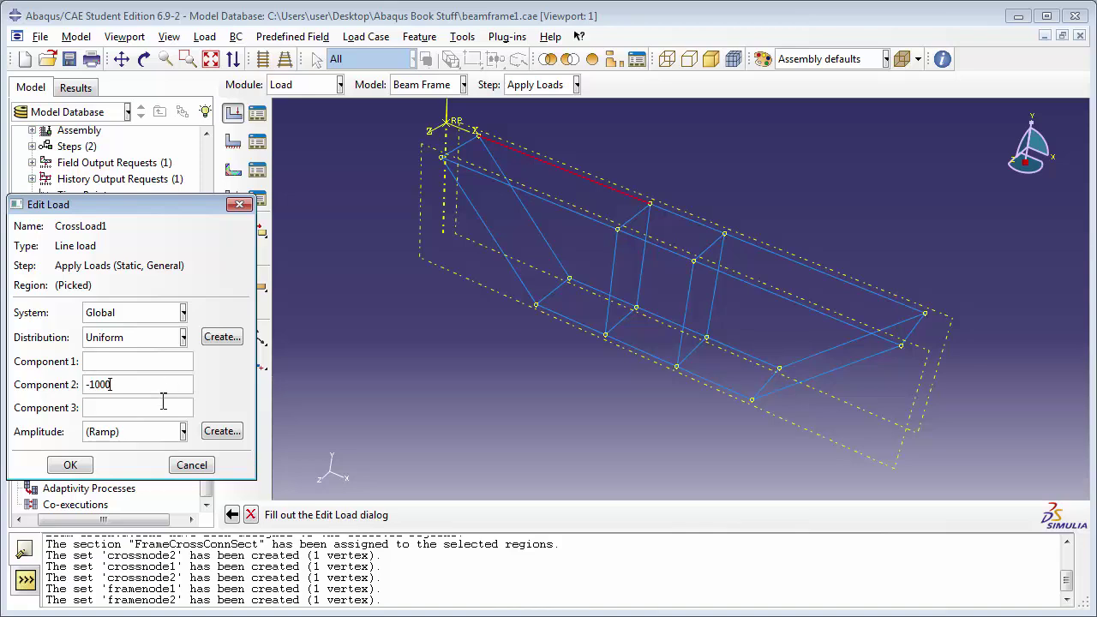
{"action": "left_click", "coordinate": [74, 465]}
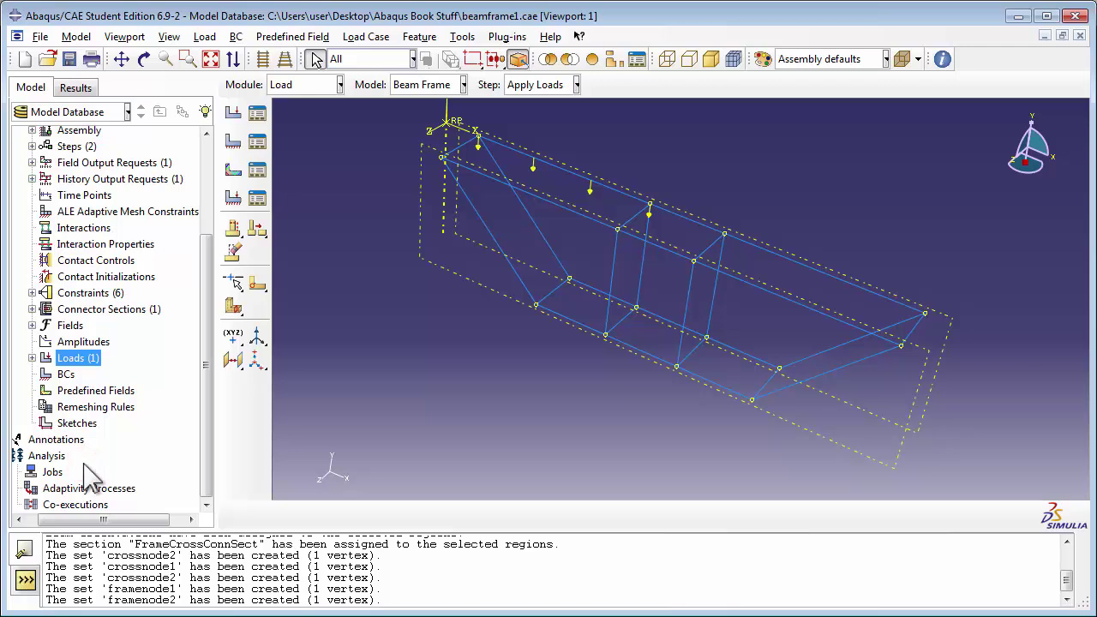
Create a Line load named CrossLoad2 on the front upper beam's segment farthest from the origin, with Component 2 set to -1000.
{"action": "double_click", "coordinate": [85, 360]}
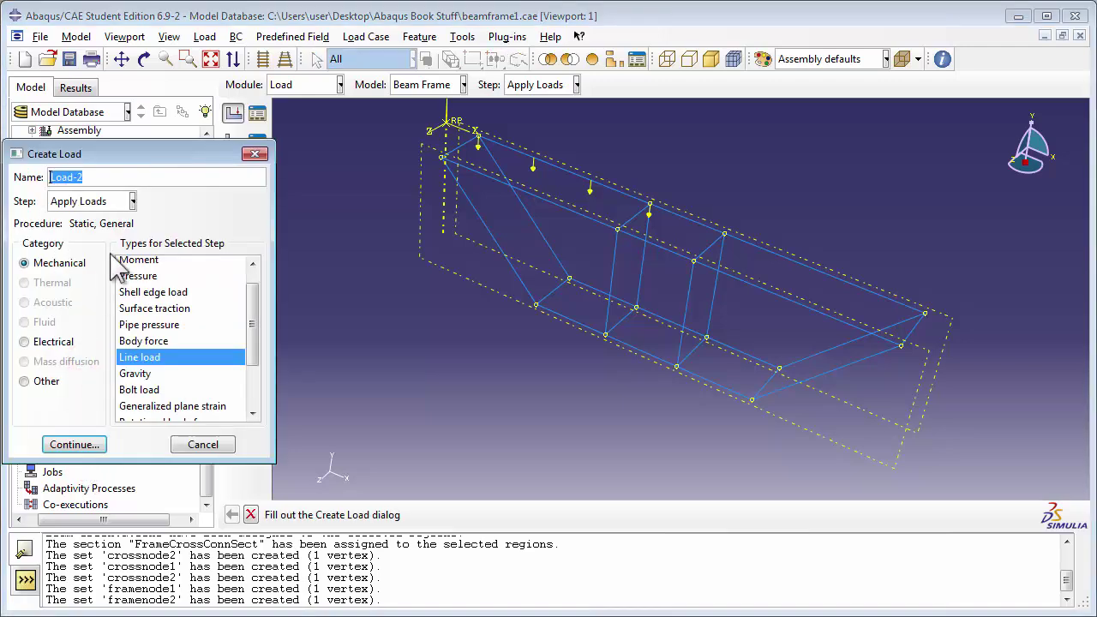
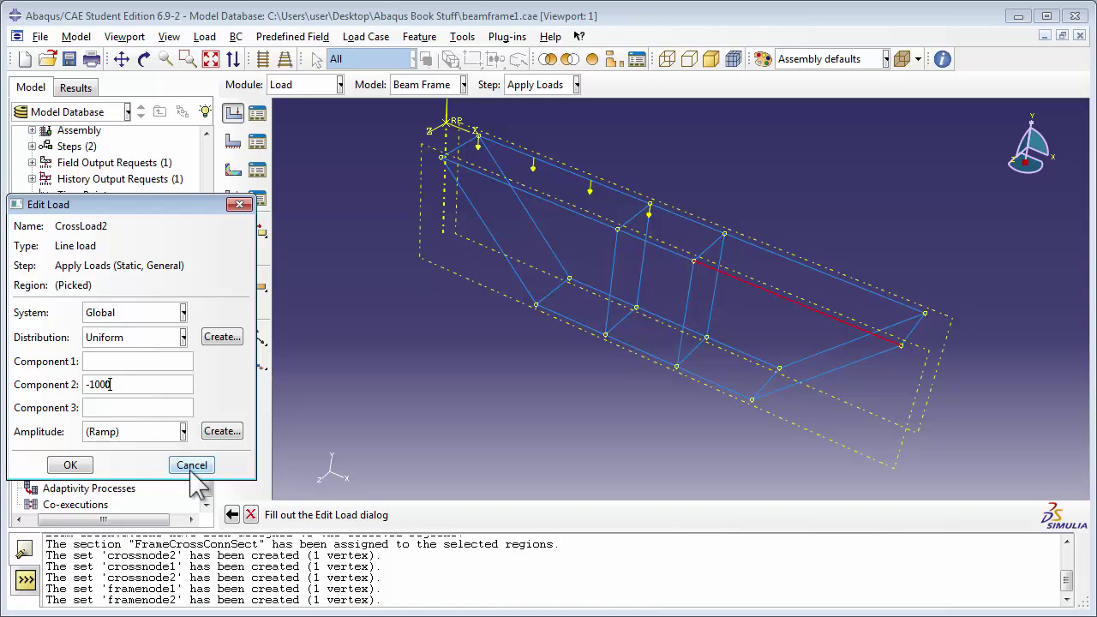
{"action": "left_click", "coordinate": [86, 467]}
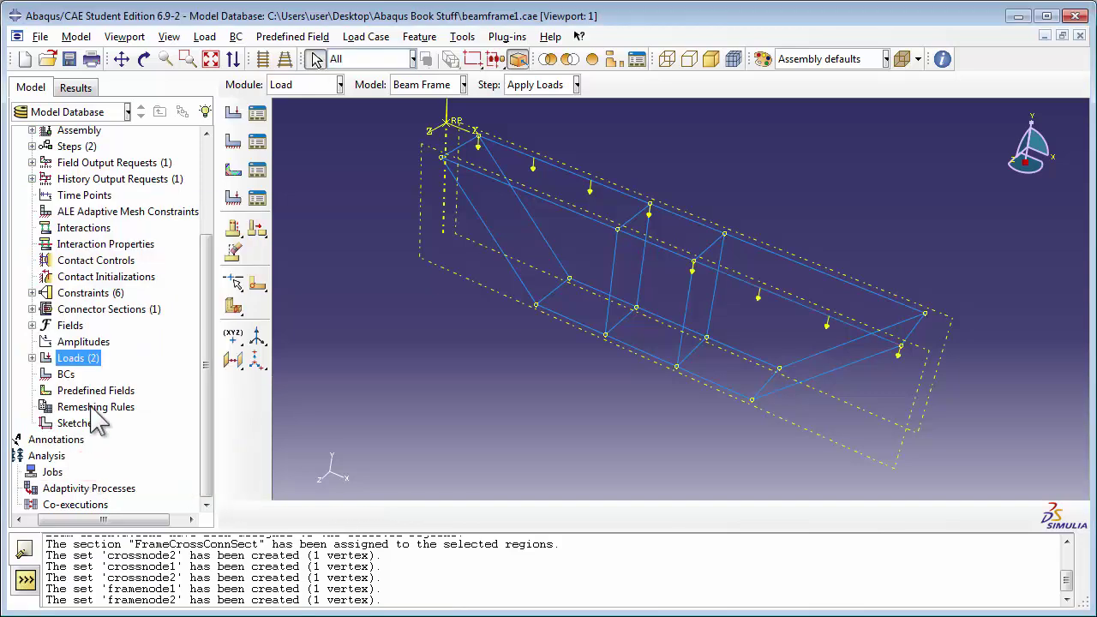
Create a Line load named FrameLoad1 on the upper interior crossbar nearer the origin, with Component 2 set to -1500.
{"action": "left_click", "coordinate": [72, 359]}
{"action": "double_click", "coordinate": [72, 359]}
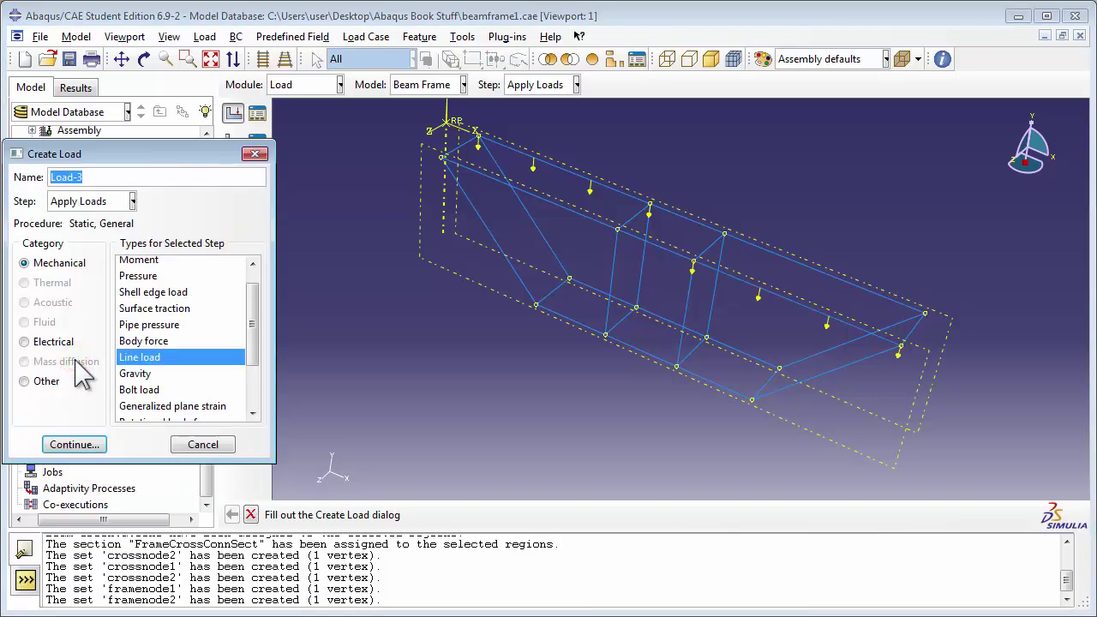
{"action": "type", "text": "FrameLoa"}
{"action": "left_click", "coordinate": [58, 447]}
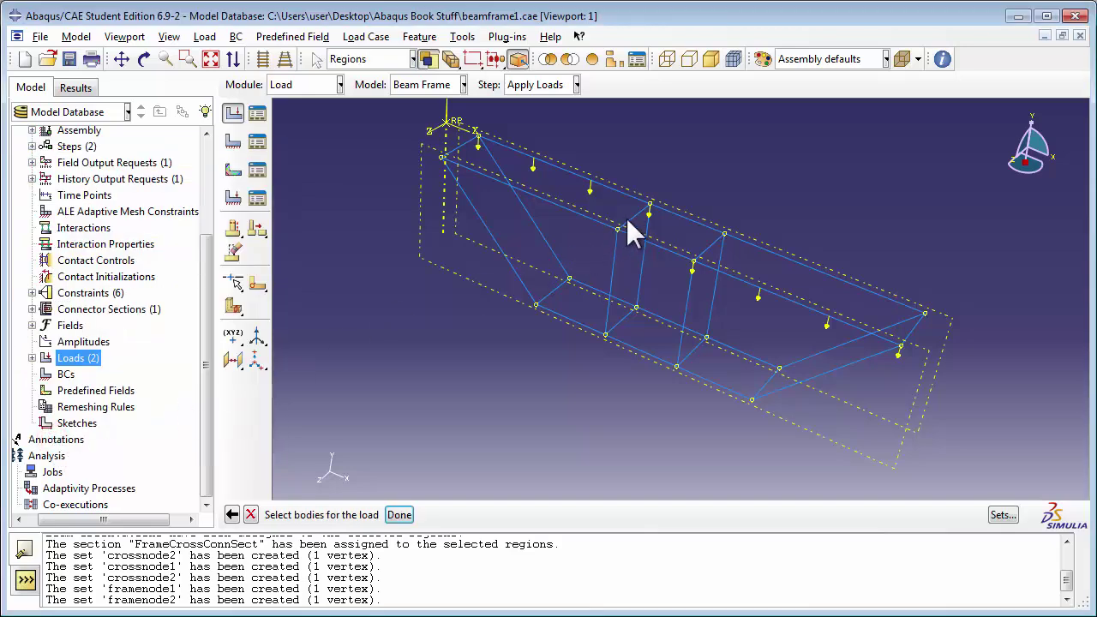
{"action": "left_click", "coordinate": [399, 514]}
{"action": "left_click", "coordinate": [137, 385]}
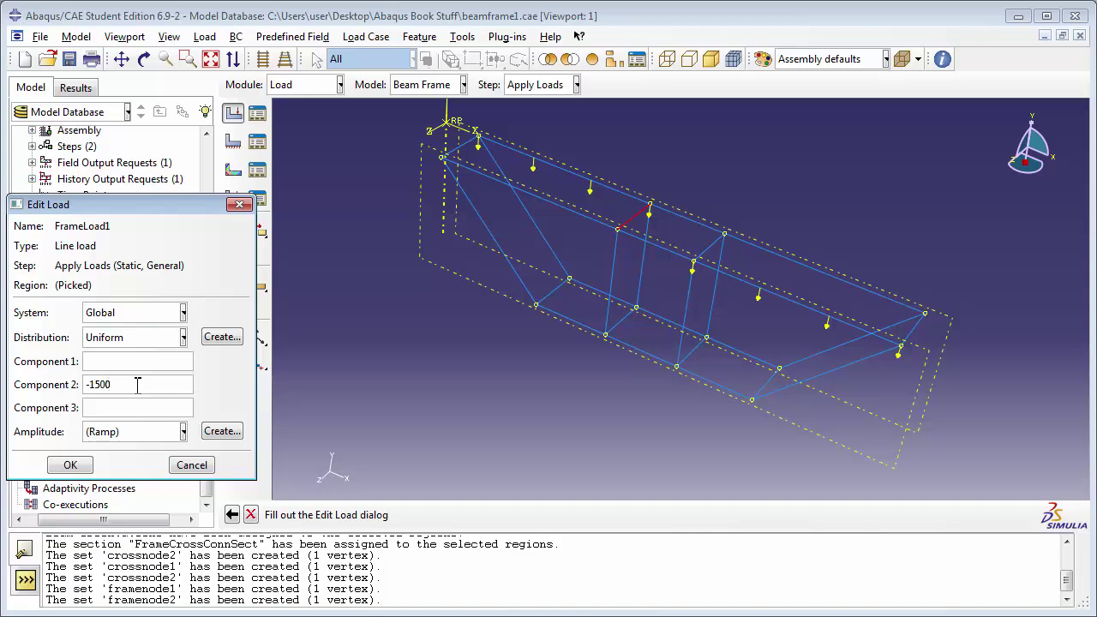
{"action": "left_click", "coordinate": [84, 465]}
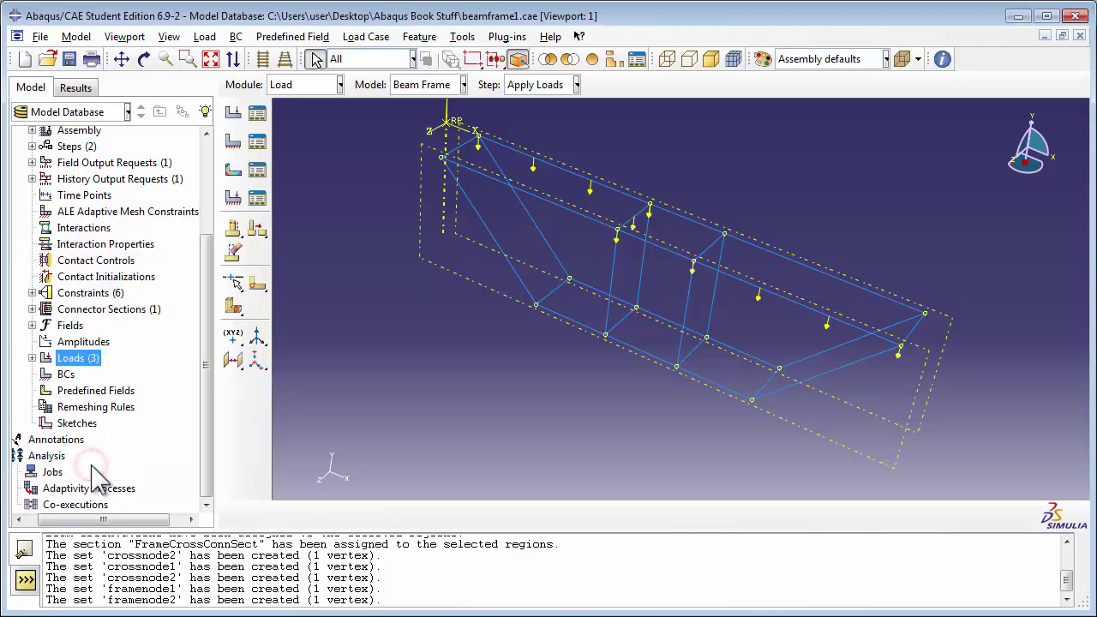
Create a Line load named FrameLoad2 on the upper interior crossbar farther from the origin, with Component 2 set to -500.
{"action": "double_click", "coordinate": [75, 360]}
{"action": "type", "text": "Fi"}
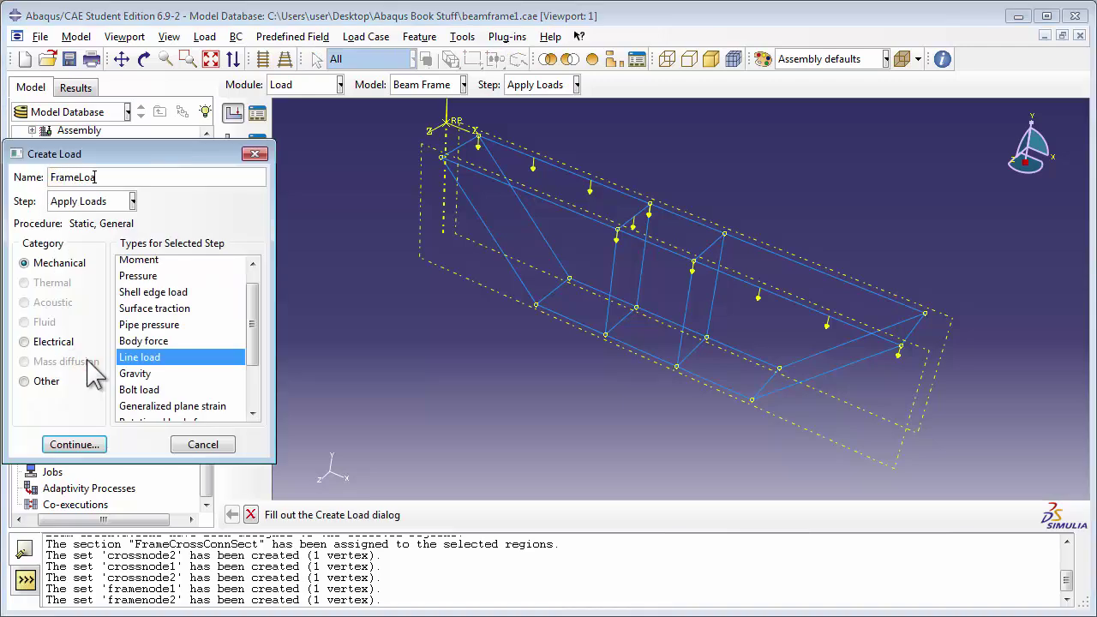
{"action": "type", "text": "ameLoad2"}
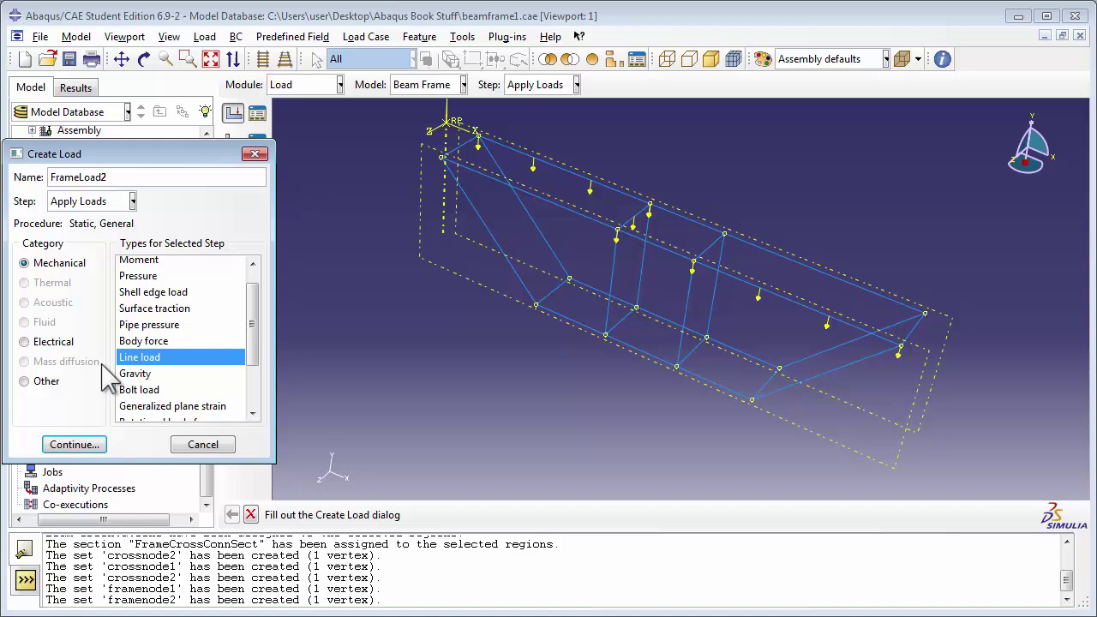
{"action": "left_click", "coordinate": [78, 445]}
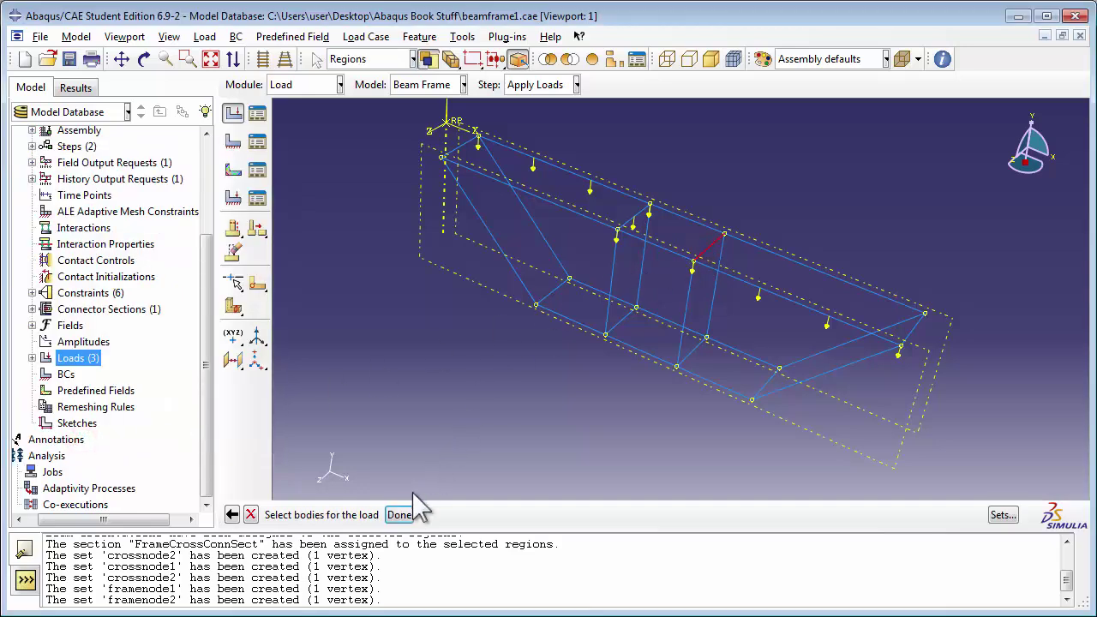
{"action": "left_click", "coordinate": [399, 514]}
{"action": "left_click", "coordinate": [153, 385]}
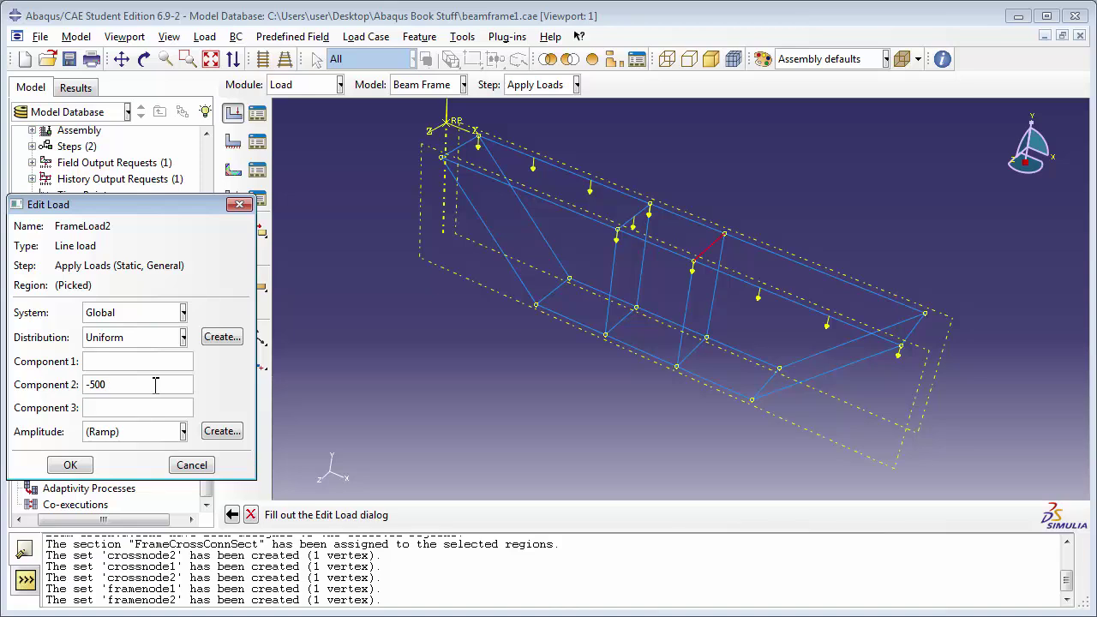
{"action": "left_click", "coordinate": [70, 465]}
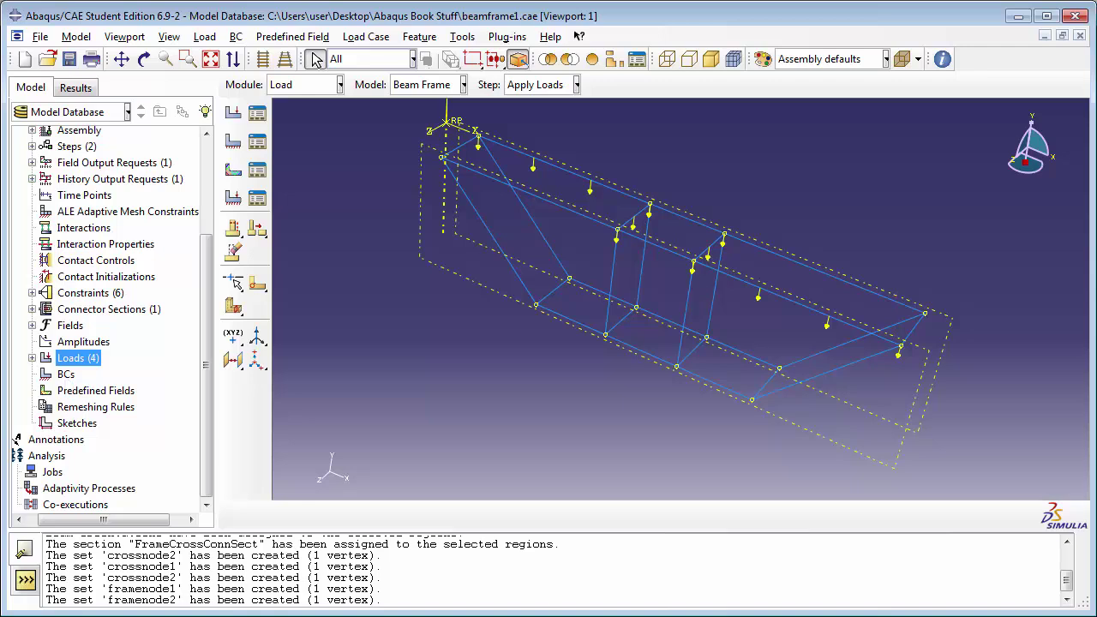
Start a mechanical Displacement/Rotation boundary condition named FixBottom in the Initial step.
{"action": "double_click", "coordinate": [65, 375]}
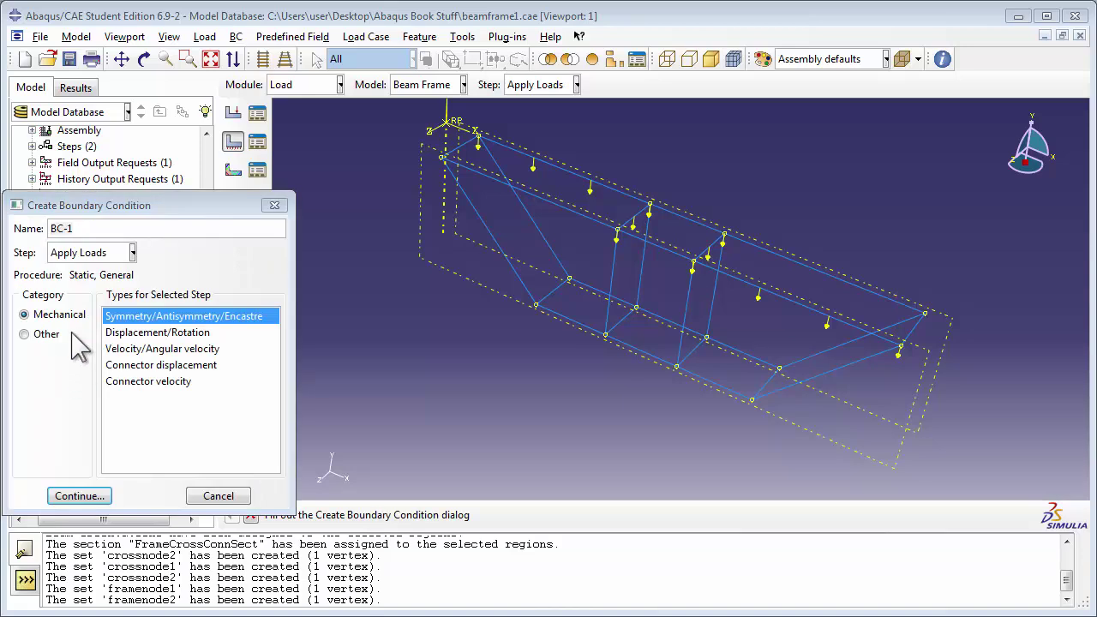
{"action": "double_click", "coordinate": [97, 228]}
{"action": "type", "text": "F"}
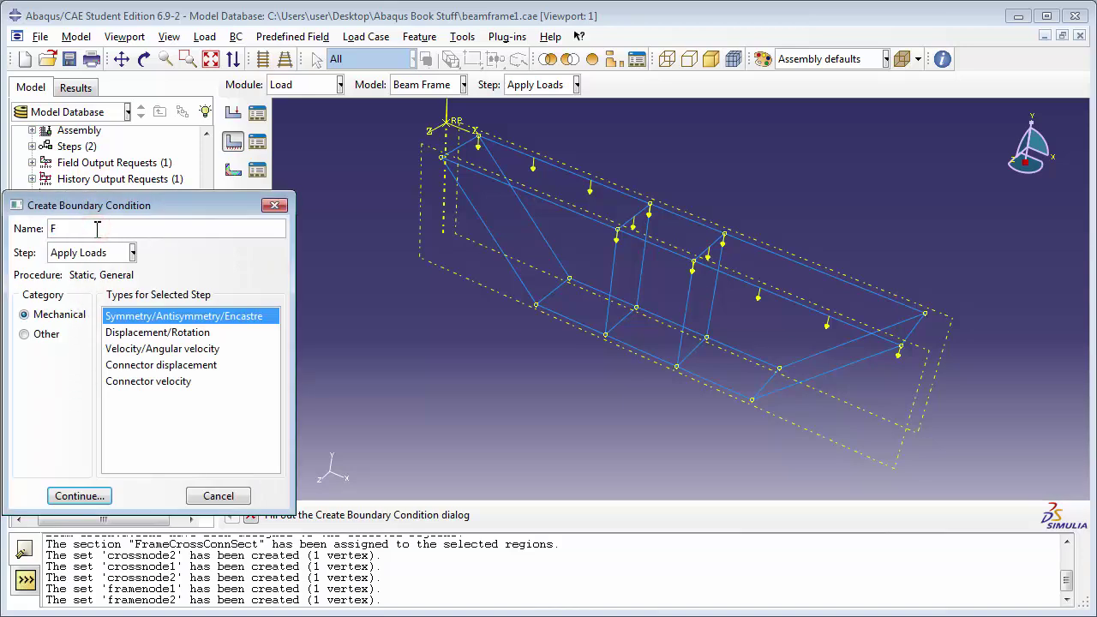
{"action": "type", "text": "ixBottom"}
{"action": "left_click", "coordinate": [97, 257]}
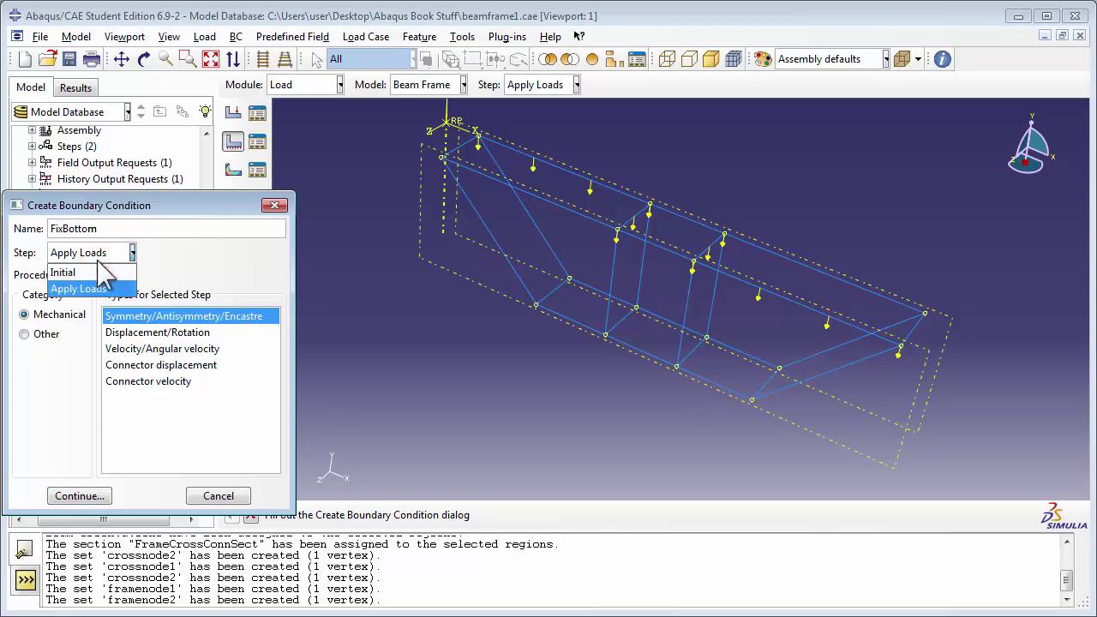
{"action": "left_click", "coordinate": [85, 271]}
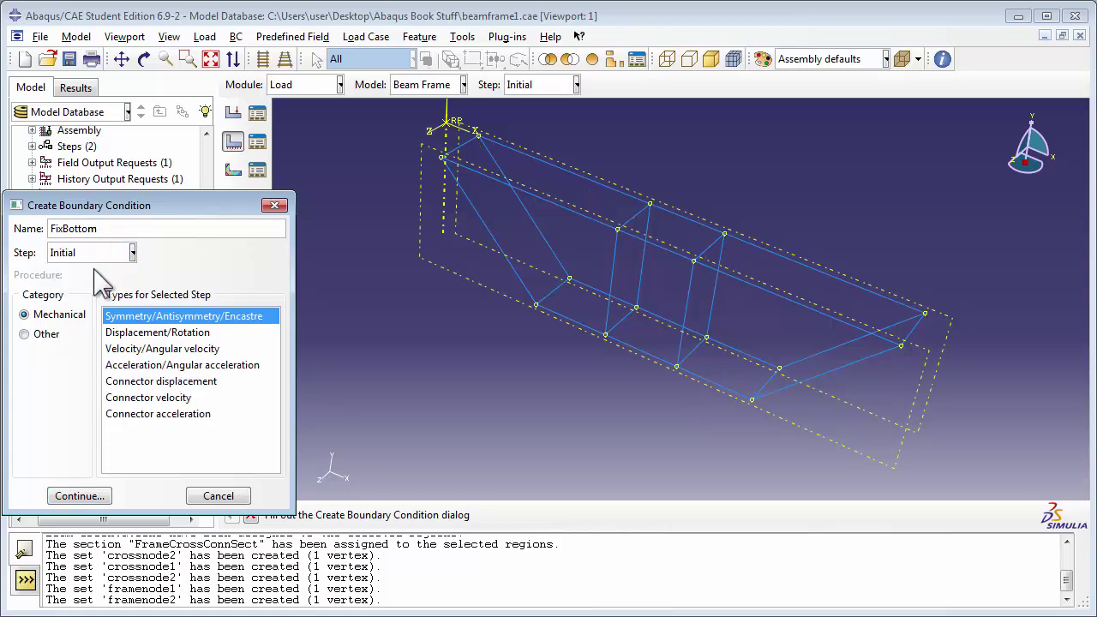
{"action": "left_click", "coordinate": [140, 331]}
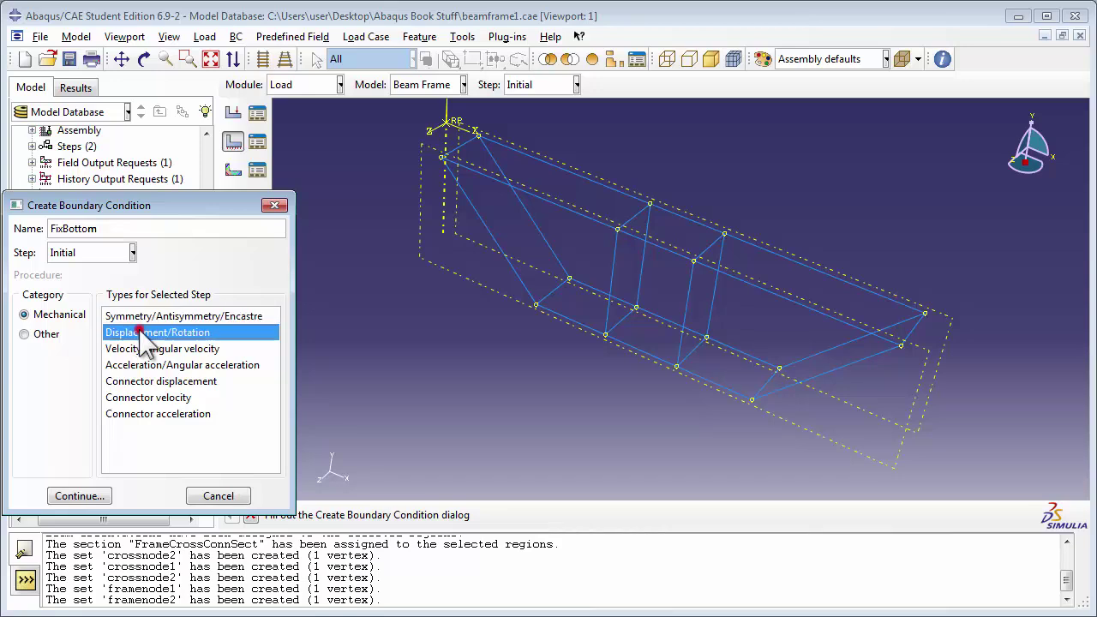
{"action": "left_click", "coordinate": [80, 496]}
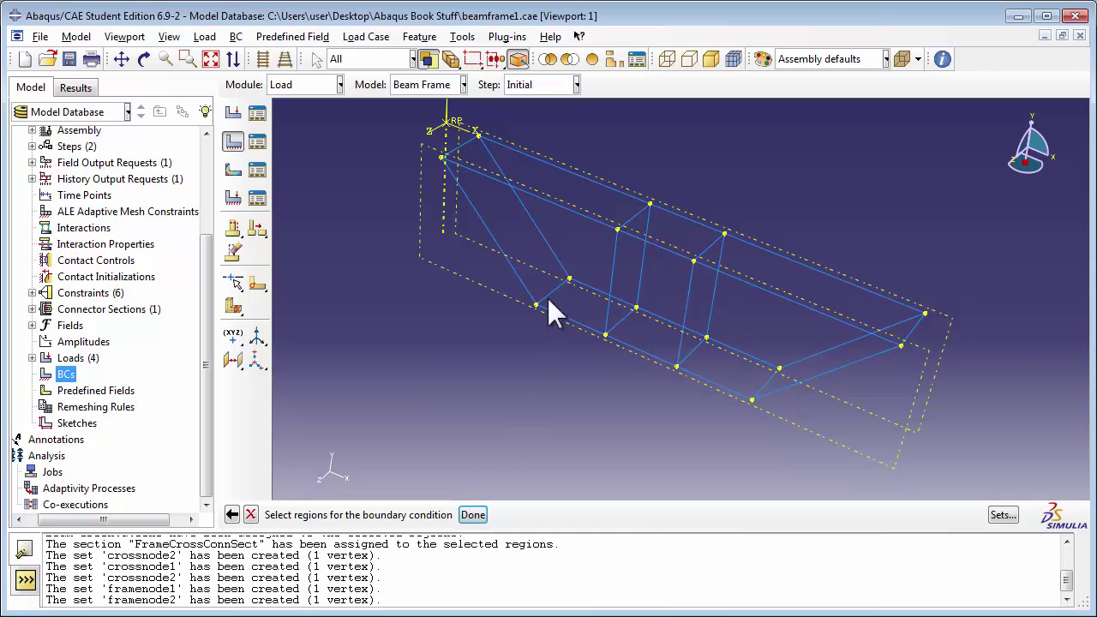
Choose all lower members, both the longitudinal beam segments and the four crossbars, as the region for FixBottom.
{"action": "left_click", "coordinate": [594, 285], "text": "shift"}
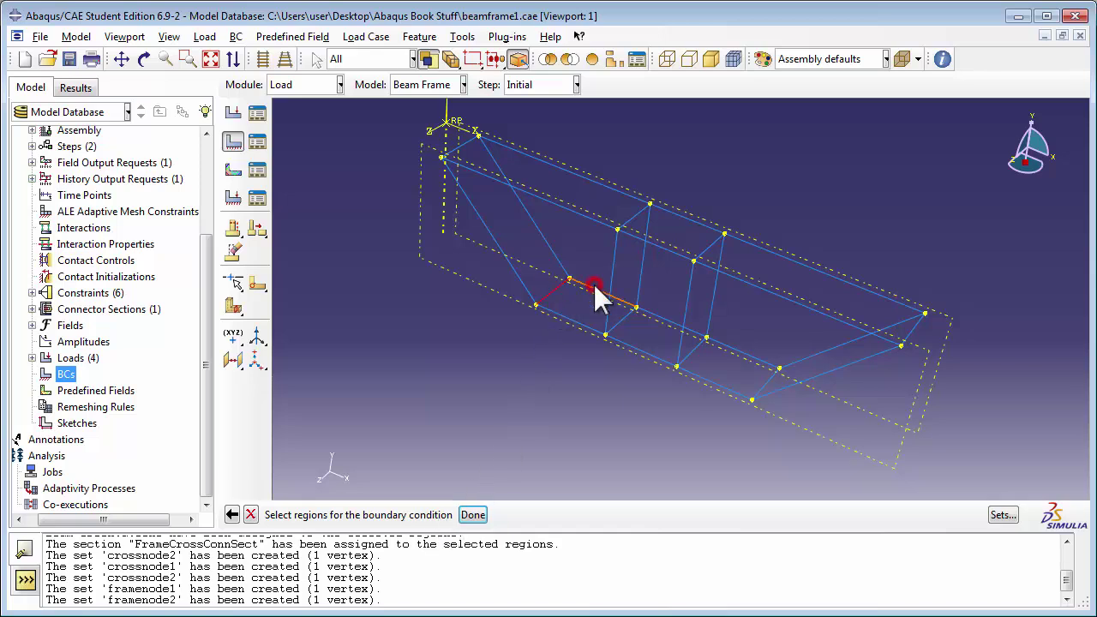
{"action": "left_click", "coordinate": [626, 314], "text": "shift"}
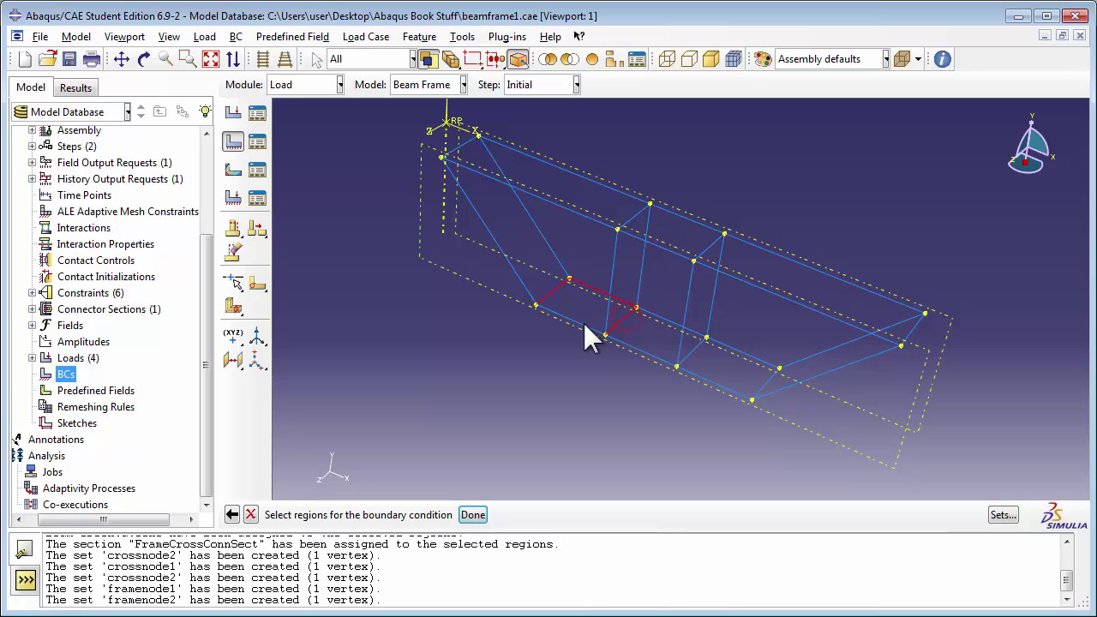
{"action": "left_click", "coordinate": [584, 324], "text": "shift"}
{"action": "left_click", "coordinate": [629, 341], "text": "shift"}
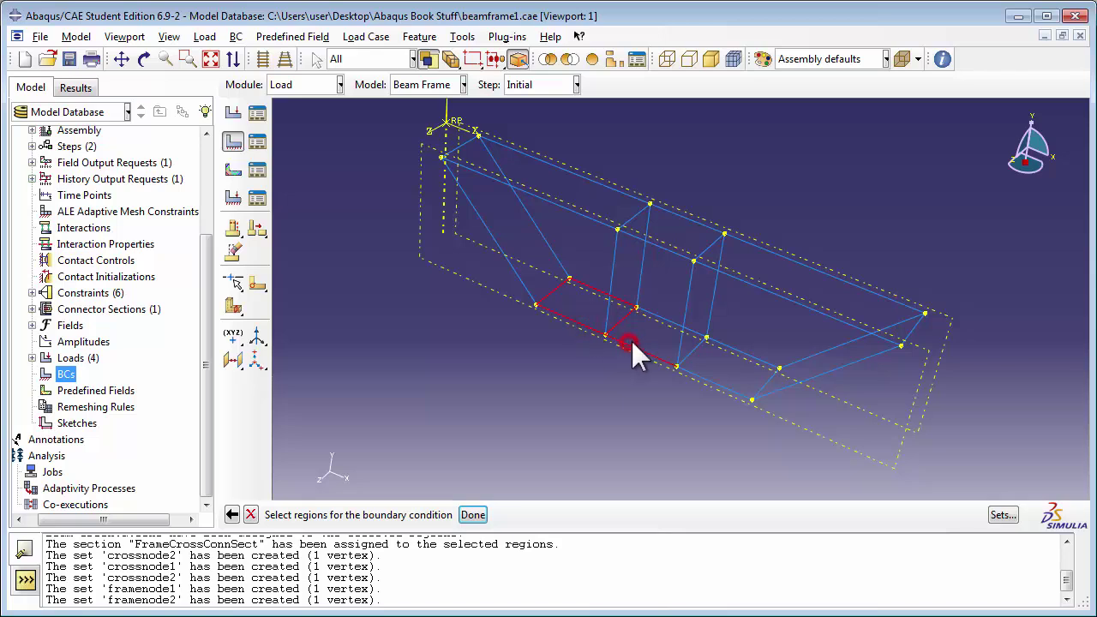
{"action": "left_click", "coordinate": [664, 317], "text": "shift"}
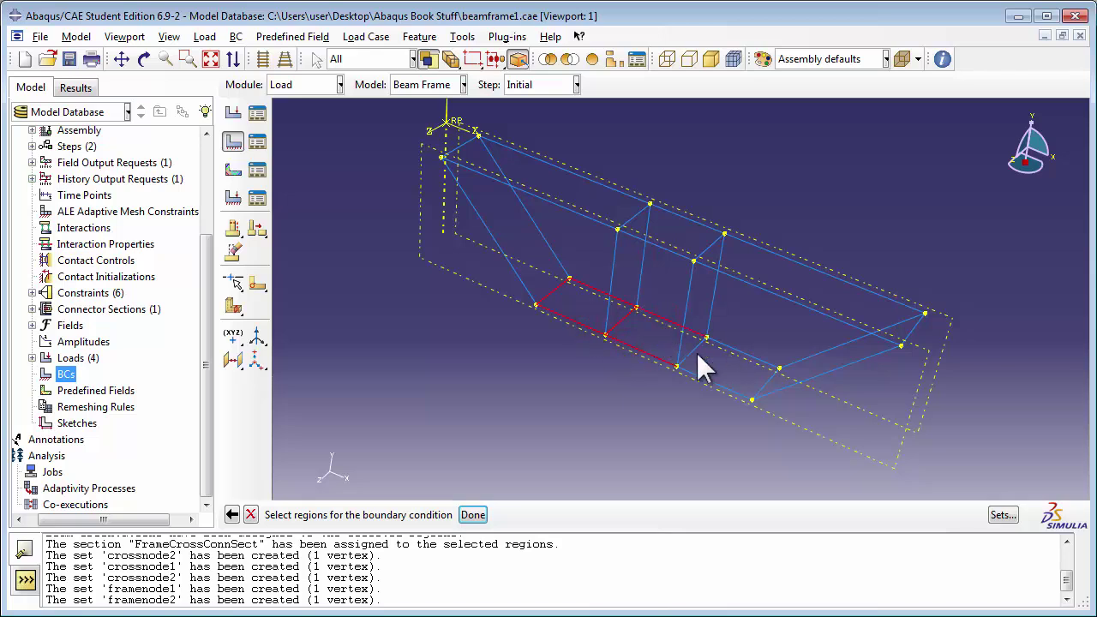
{"action": "left_click", "coordinate": [695, 349], "text": "shift"}
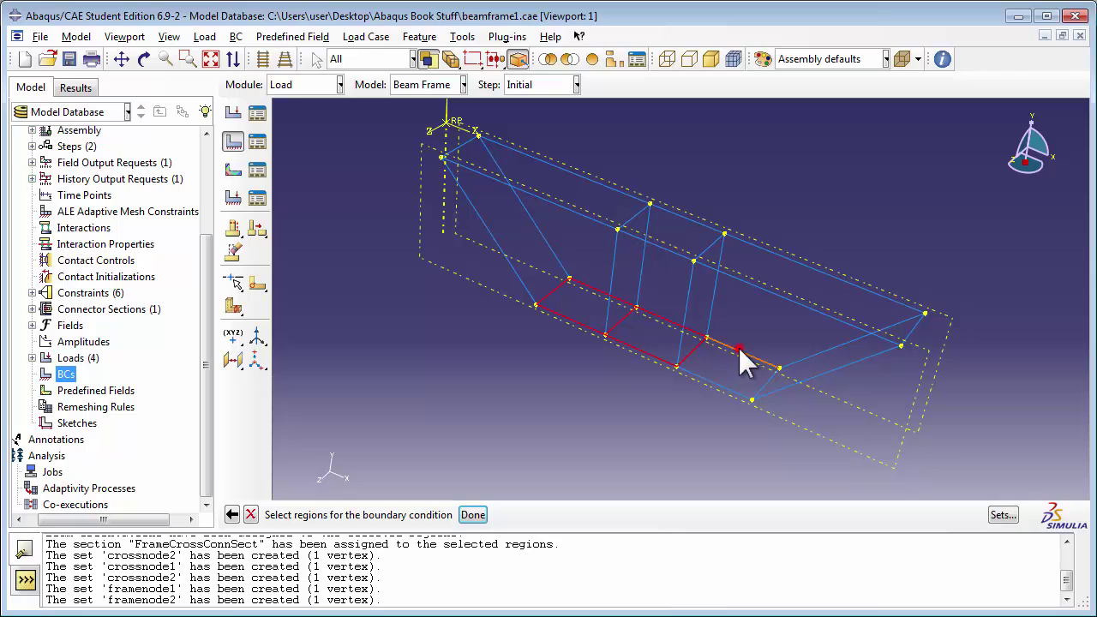
{"action": "left_click", "coordinate": [738, 347], "text": "shift"}
{"action": "left_click", "coordinate": [717, 386], "text": "shift"}
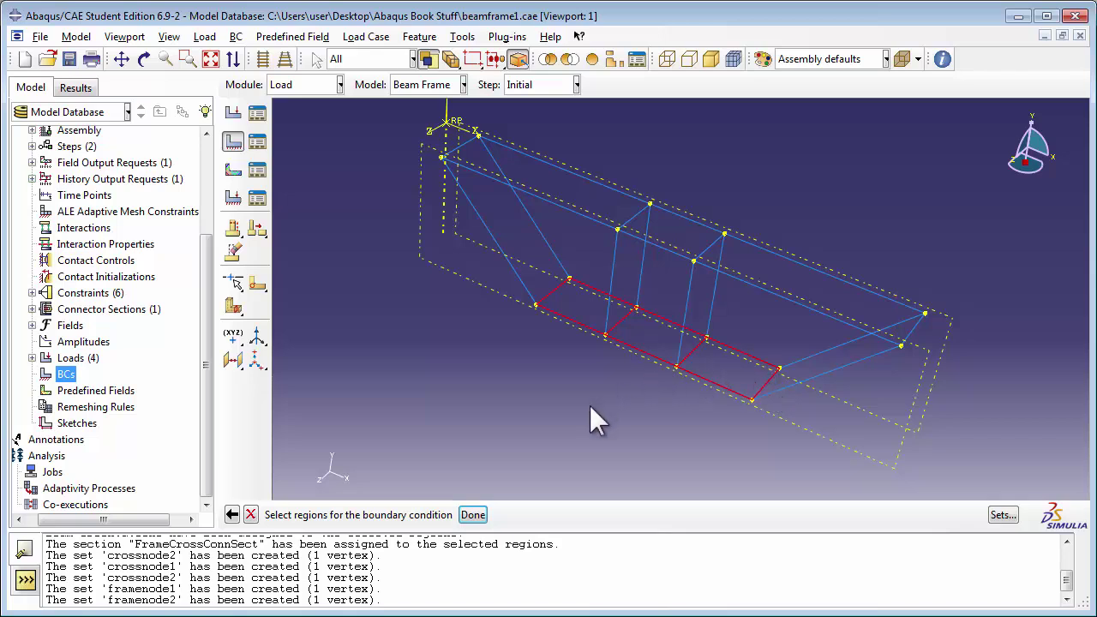
{"action": "left_click", "coordinate": [473, 515]}
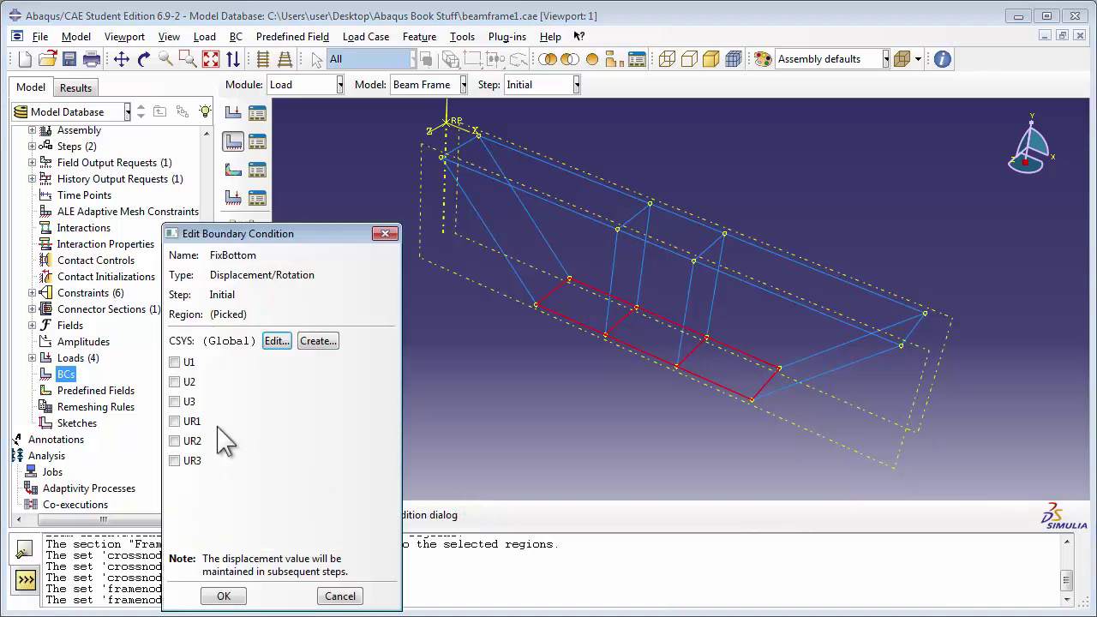
Constrain the U1, U2 and U3 translations in the FixBottom boundary condition.
{"action": "left_click", "coordinate": [175, 362]}
{"action": "left_click", "coordinate": [176, 381]}
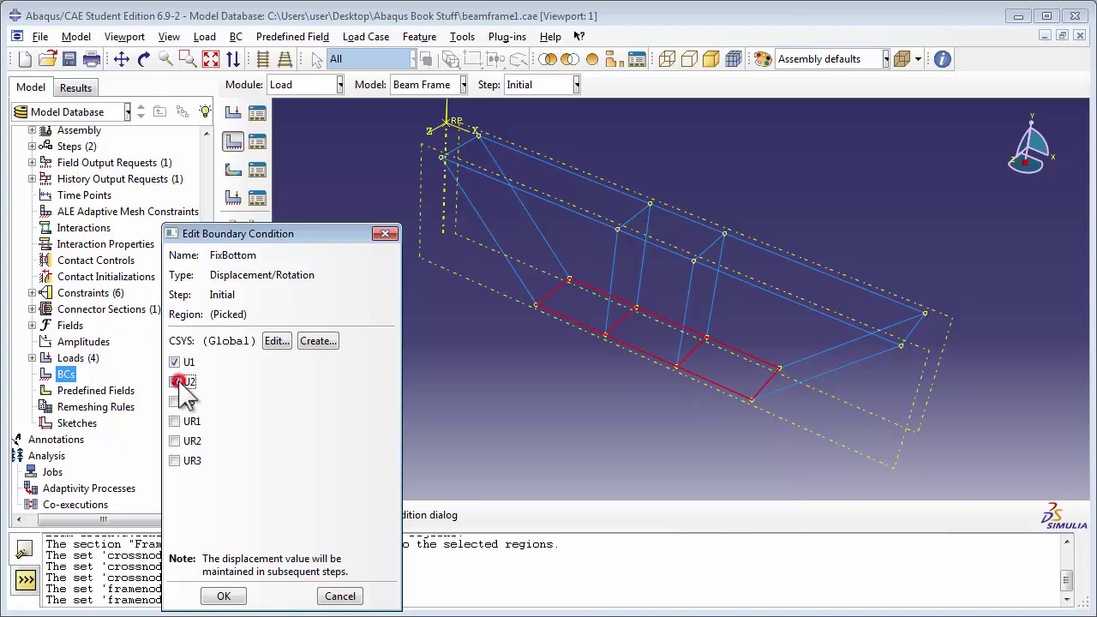
{"action": "left_click", "coordinate": [175, 401]}
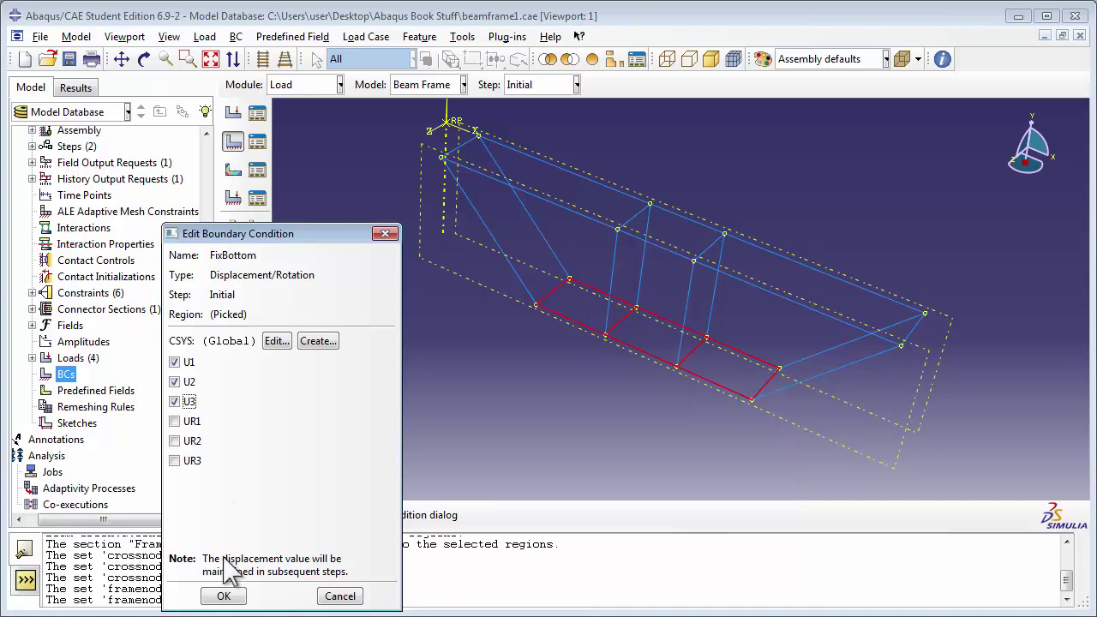
{"action": "left_click", "coordinate": [223, 597]}
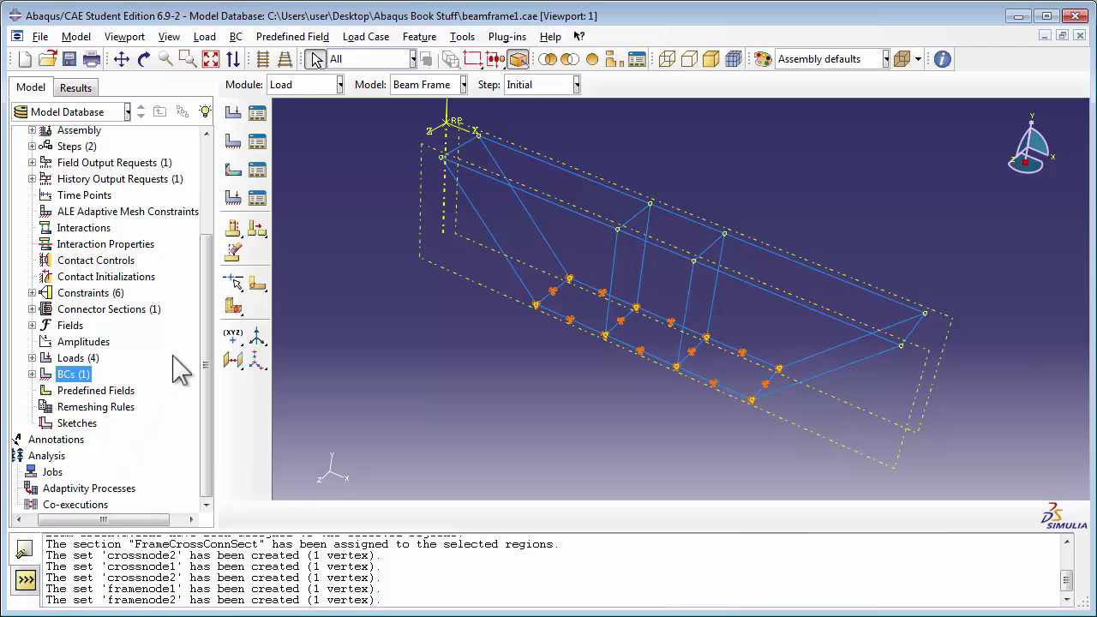
Assign the Standard, linear Beam element type B31 to all members of the Cross Bracing part.
{"action": "scroll", "coordinate": [202, 317], "scroll_direction": "up", "scroll_amount": 3}
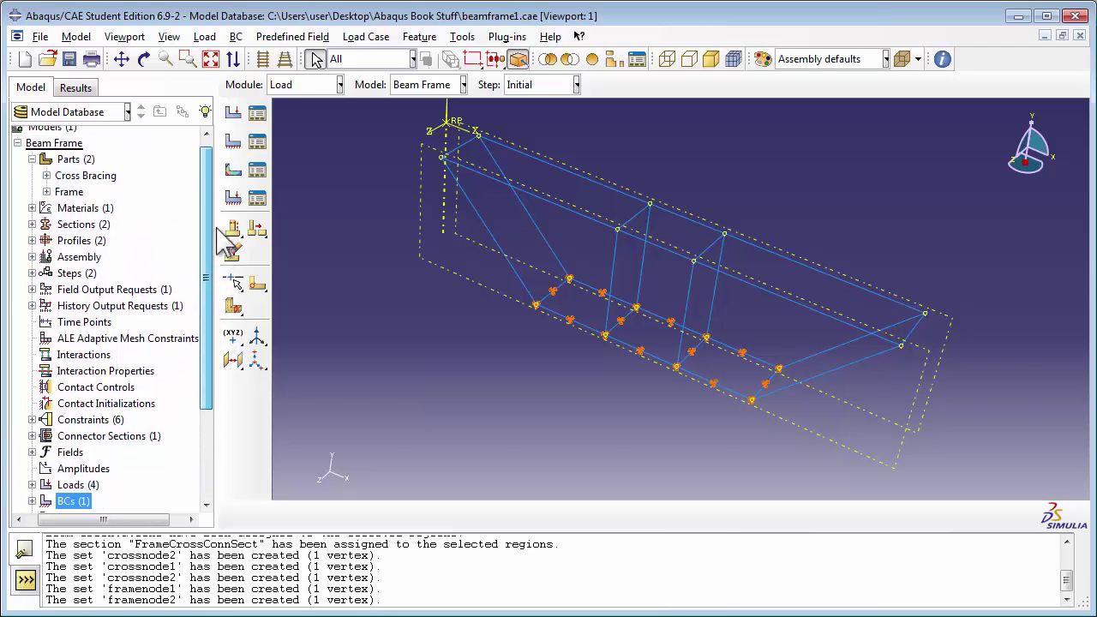
{"action": "left_click", "coordinate": [46, 184]}
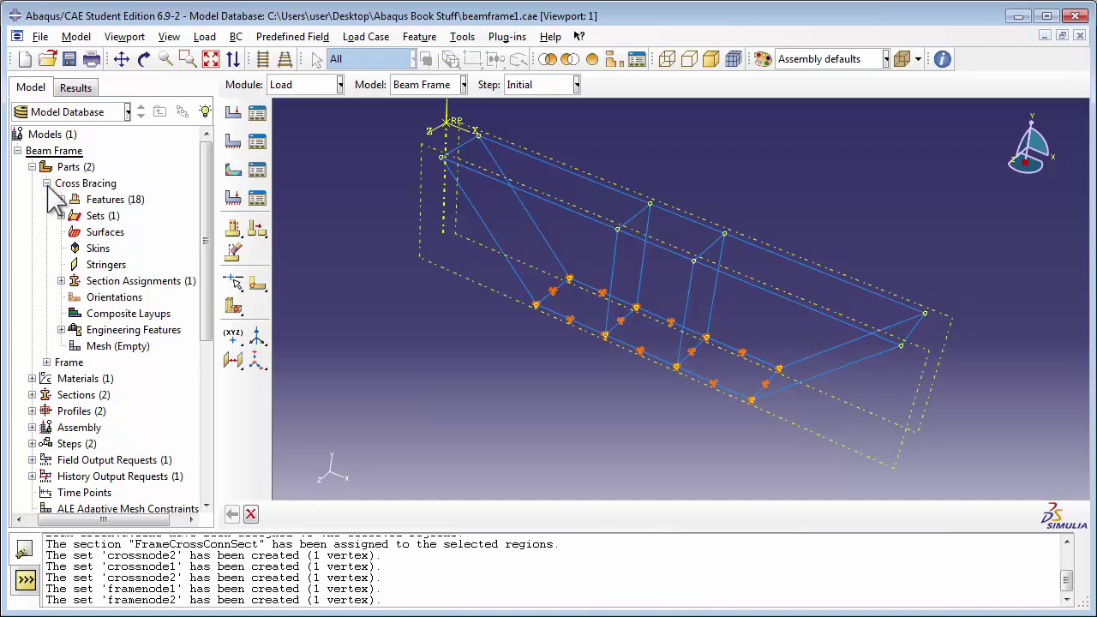
{"action": "double_click", "coordinate": [127, 347]}
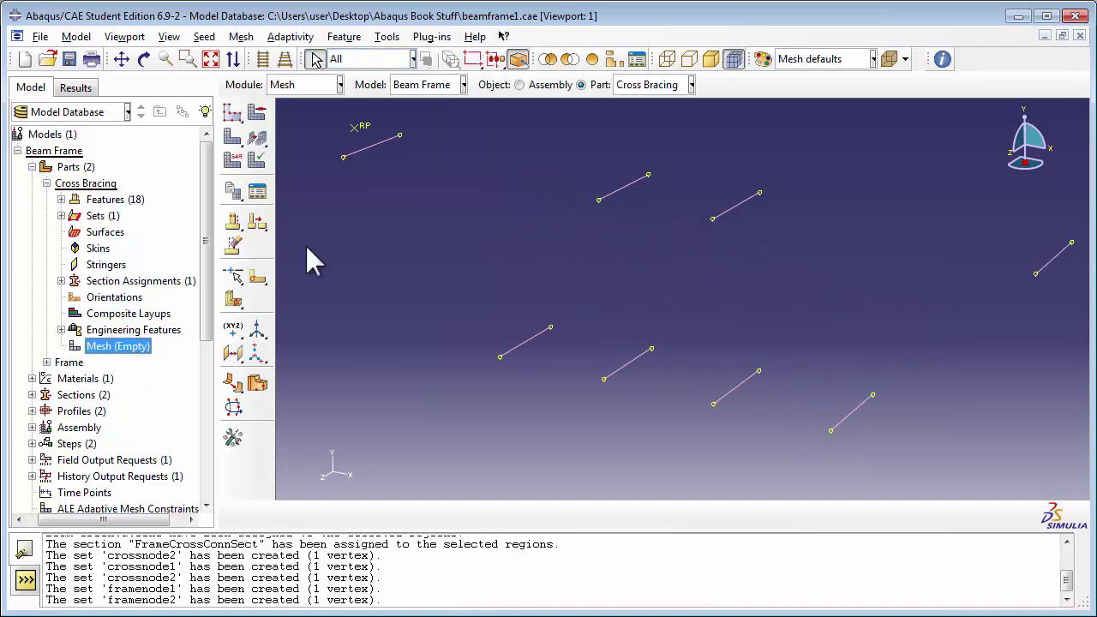
{"action": "left_click", "coordinate": [241, 37]}
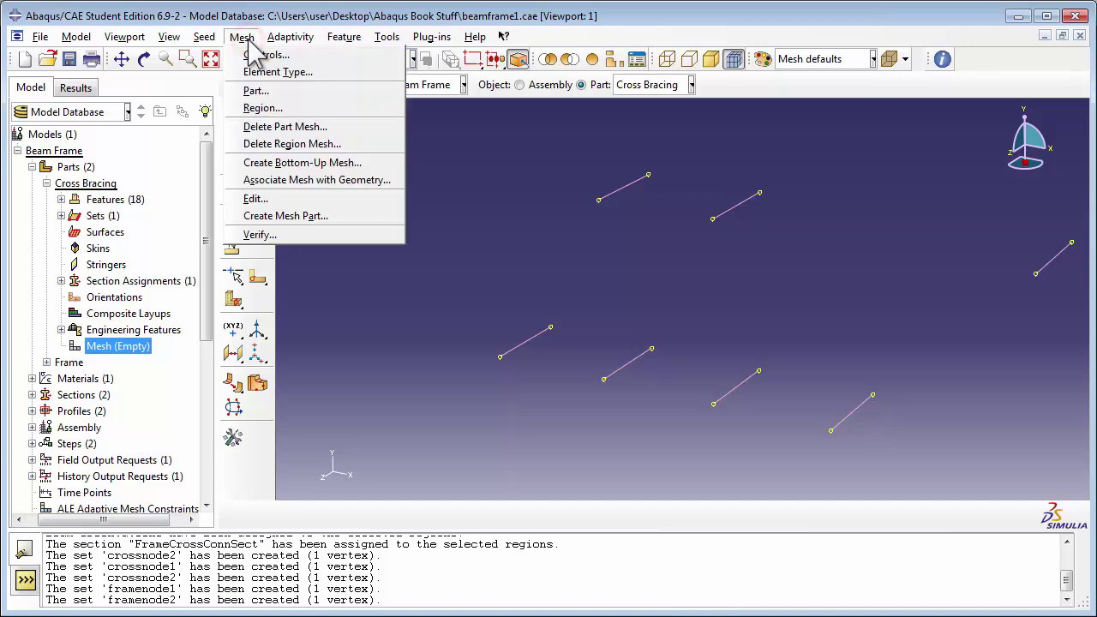
{"action": "left_click", "coordinate": [273, 73]}
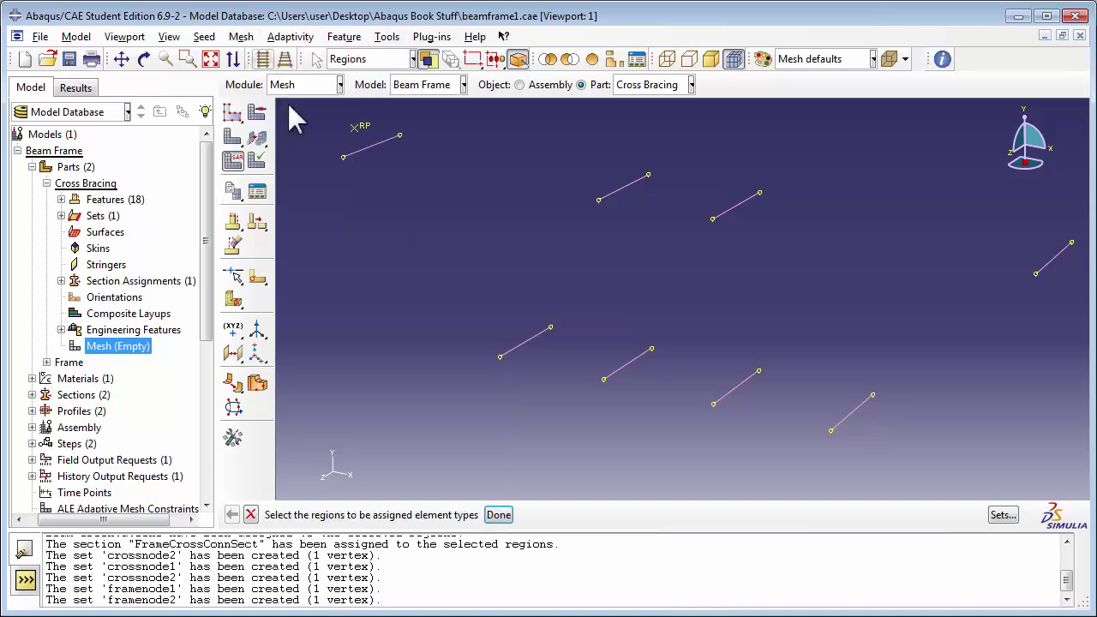
{"action": "scroll", "coordinate": [523, 347], "scroll_direction": "down", "scroll_amount": 3}
{"action": "left_click_drag", "start_coordinate": [319, 134], "coordinate": [943, 441]}
{"action": "left_click", "coordinate": [499, 514]}
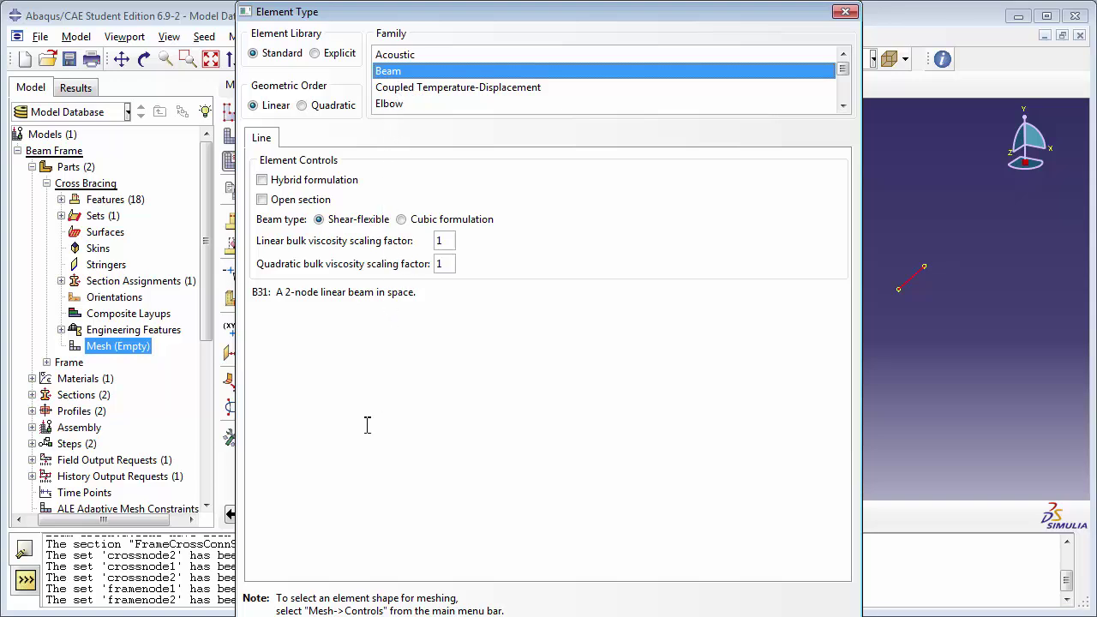
{"action": "key", "text": "Return"}
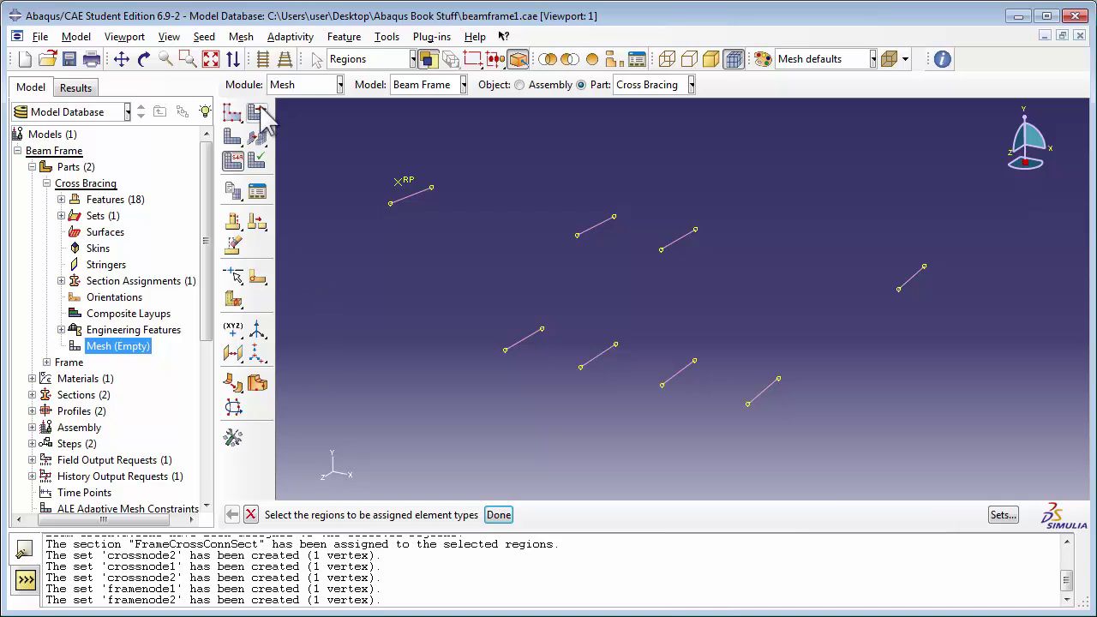
Seed all edges of the Cross Bracing part by number with 4 elements per edge.
{"action": "left_click", "coordinate": [206, 36]}
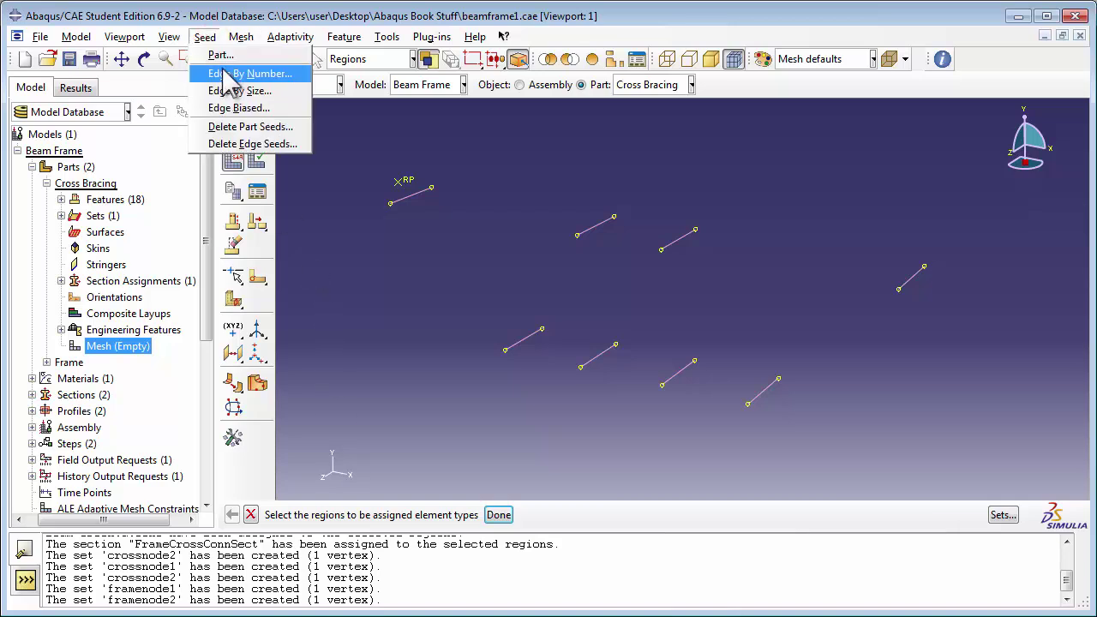
{"action": "left_click", "coordinate": [229, 72]}
{"action": "left_click_drag", "start_coordinate": [311, 133], "coordinate": [1000, 471]}
{"action": "left_click", "coordinate": [484, 514]}
{"action": "type", "text": "4"}
{"action": "key", "text": "Return"}
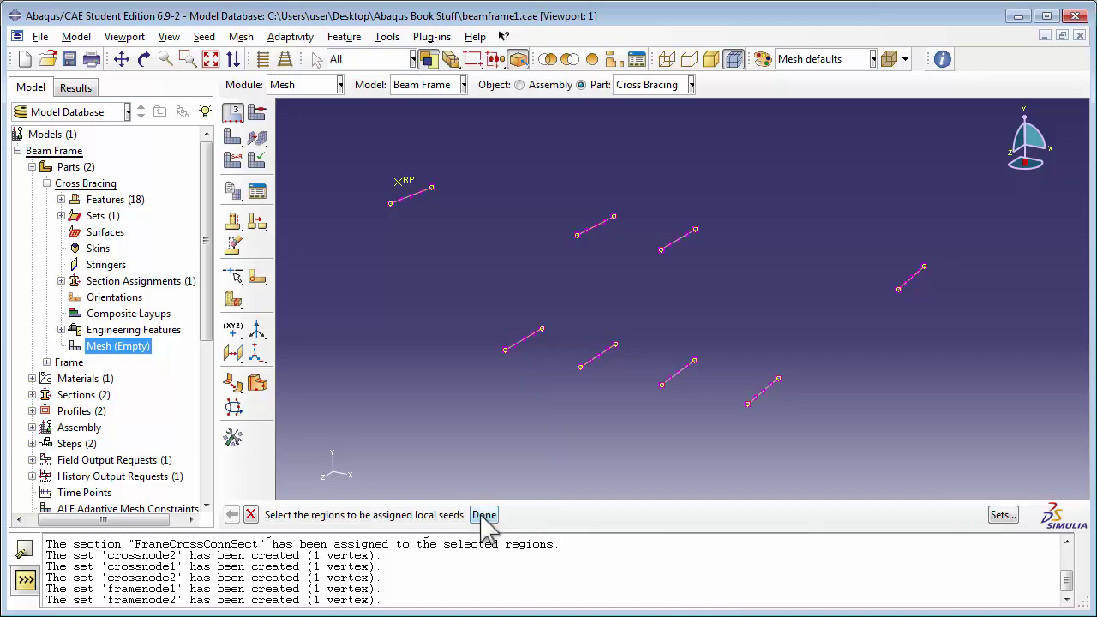
{"action": "left_click", "coordinate": [483, 515]}
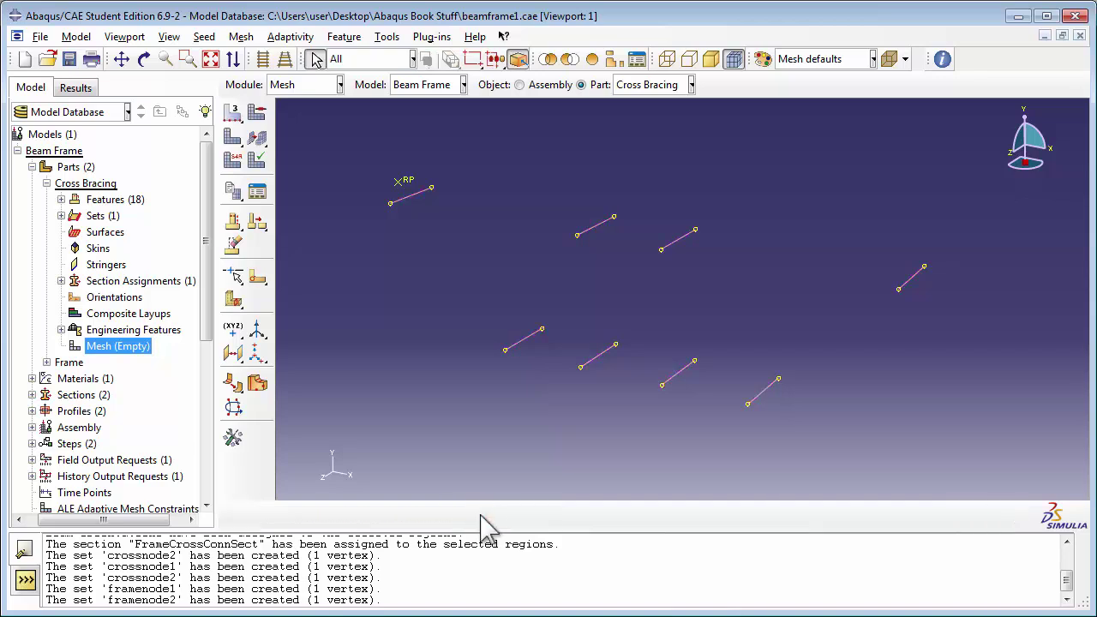
Generate the mesh on the whole Cross Bracing part.
{"action": "left_click", "coordinate": [241, 36]}
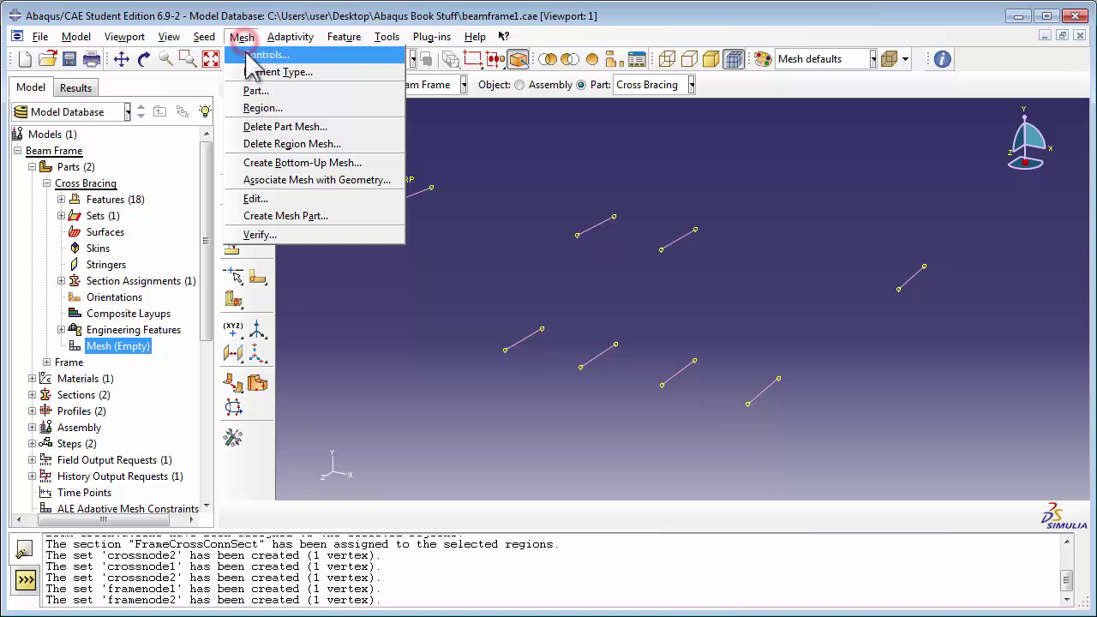
{"action": "left_click", "coordinate": [259, 90]}
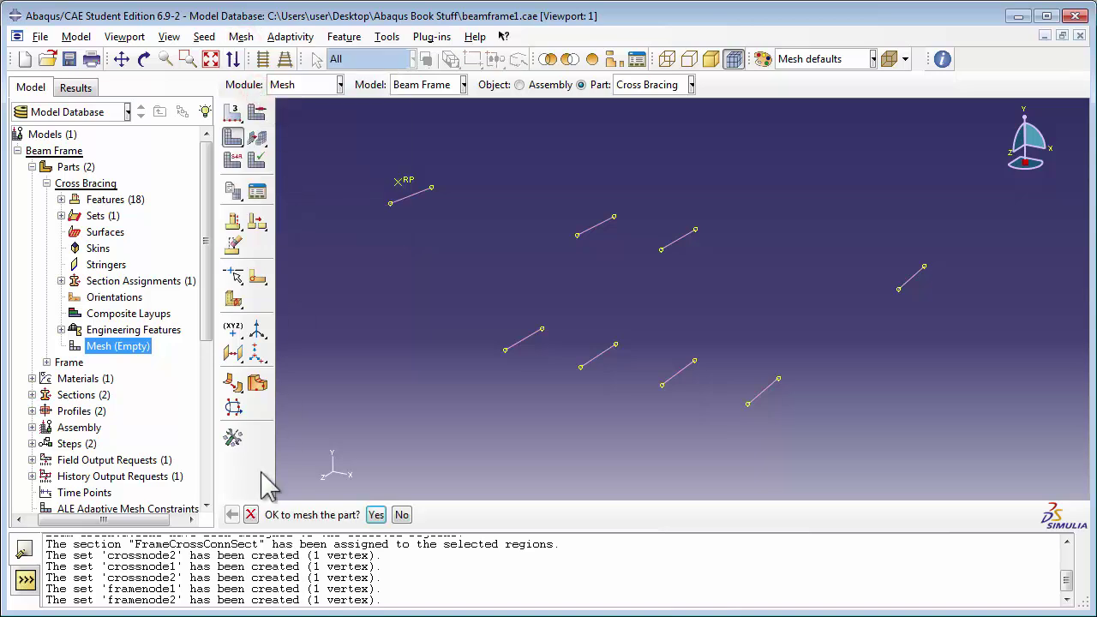
{"action": "left_click", "coordinate": [375, 515]}
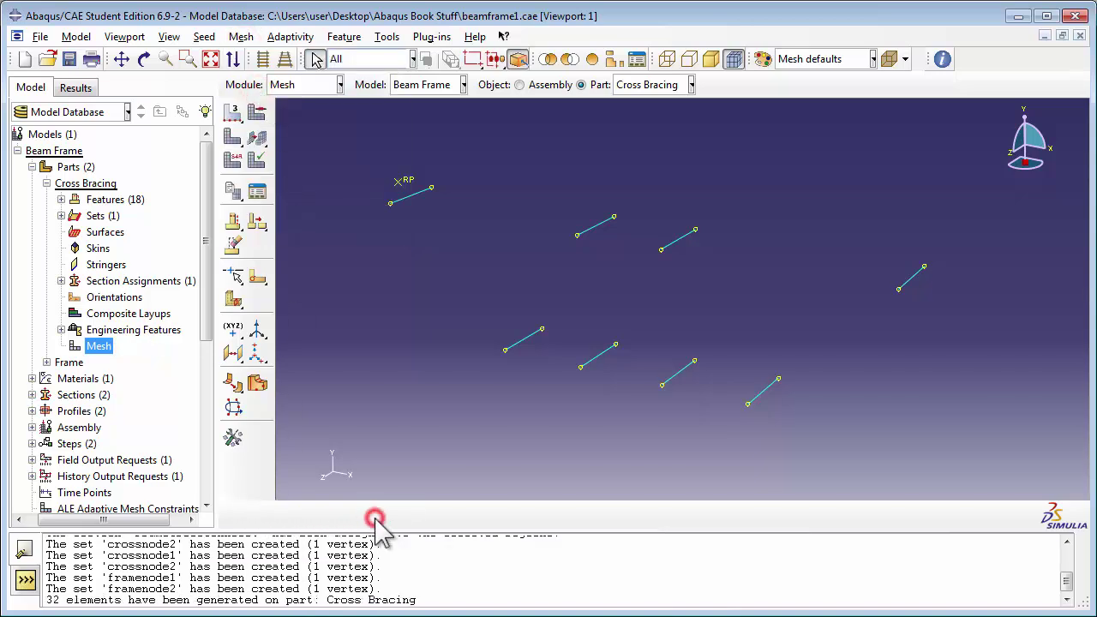
Assign the Standard, linear Beam element type B31 to all members of the Frame part.
{"action": "left_click", "coordinate": [46, 183]}
{"action": "left_click", "coordinate": [46, 198]}
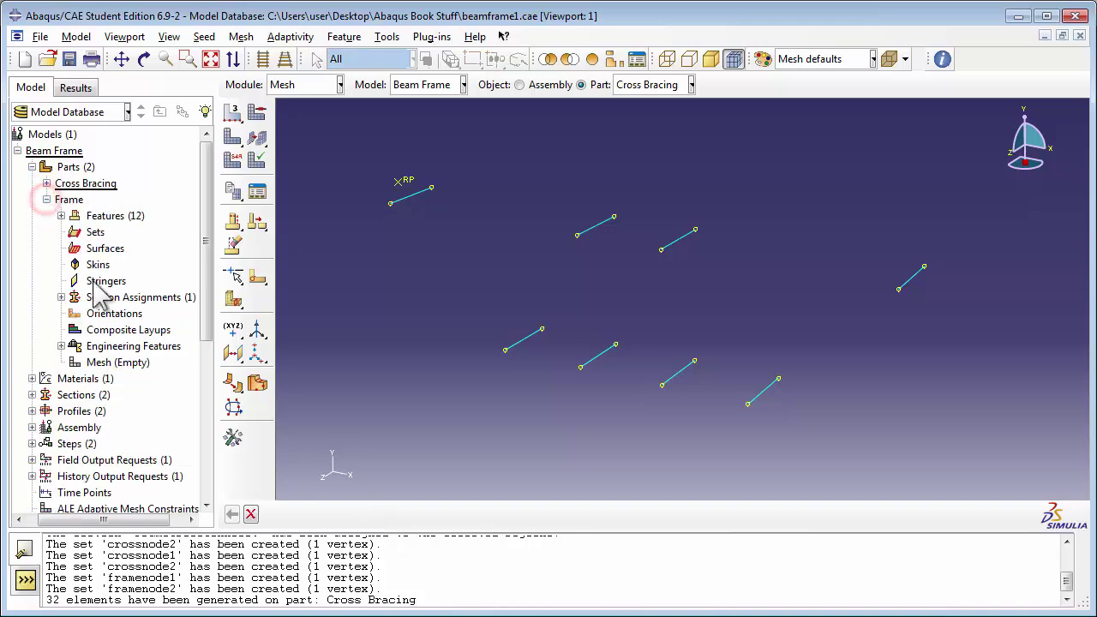
{"action": "left_click", "coordinate": [120, 362]}
{"action": "double_click", "coordinate": [120, 363]}
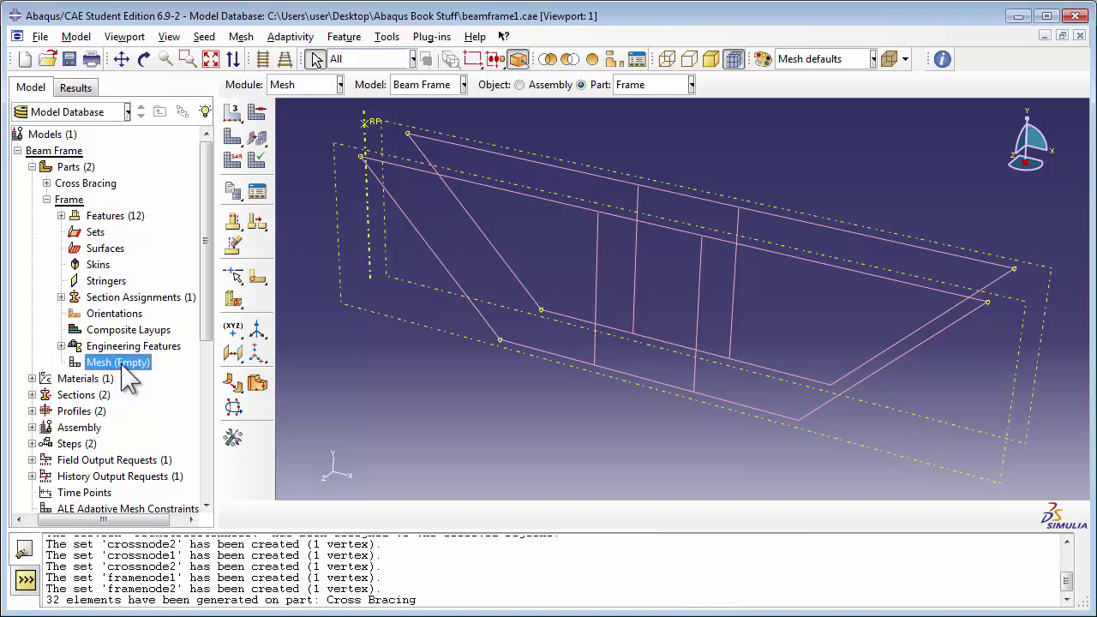
{"action": "left_click", "coordinate": [241, 36]}
{"action": "left_click", "coordinate": [274, 74]}
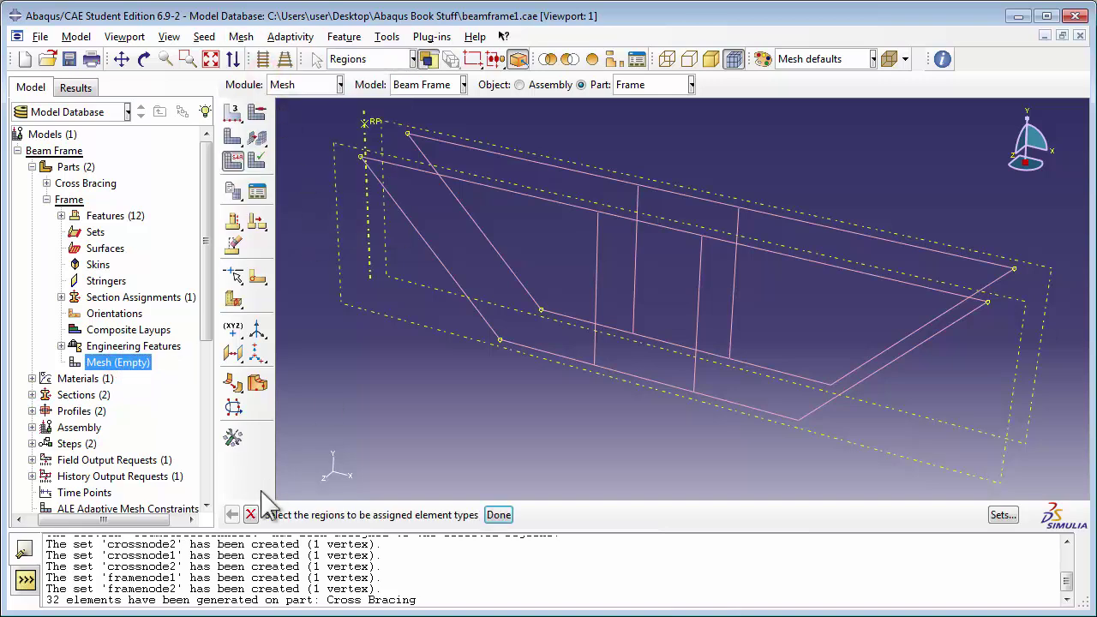
{"action": "left_click_drag", "start_coordinate": [296, 108], "coordinate": [1062, 485]}
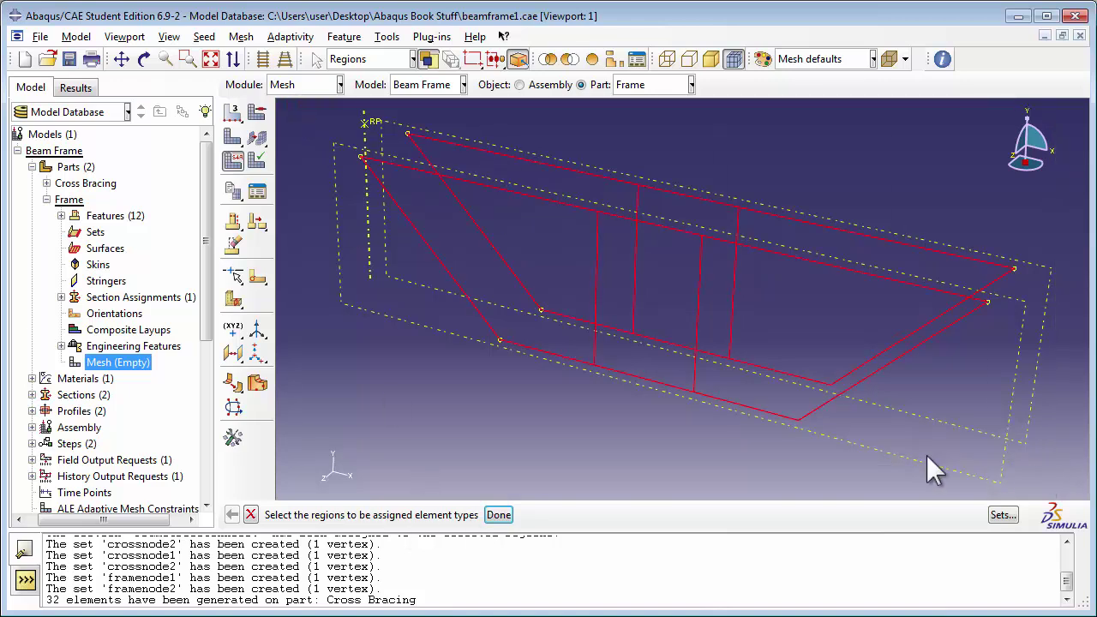
{"action": "left_click", "coordinate": [499, 515]}
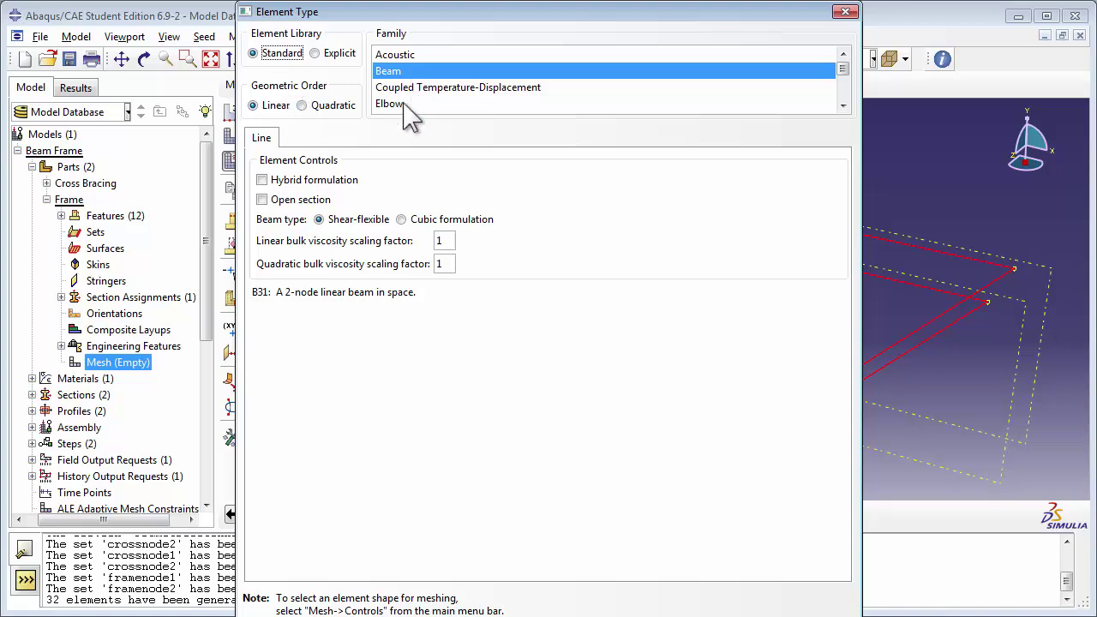
{"action": "left_click", "coordinate": [347, 616]}
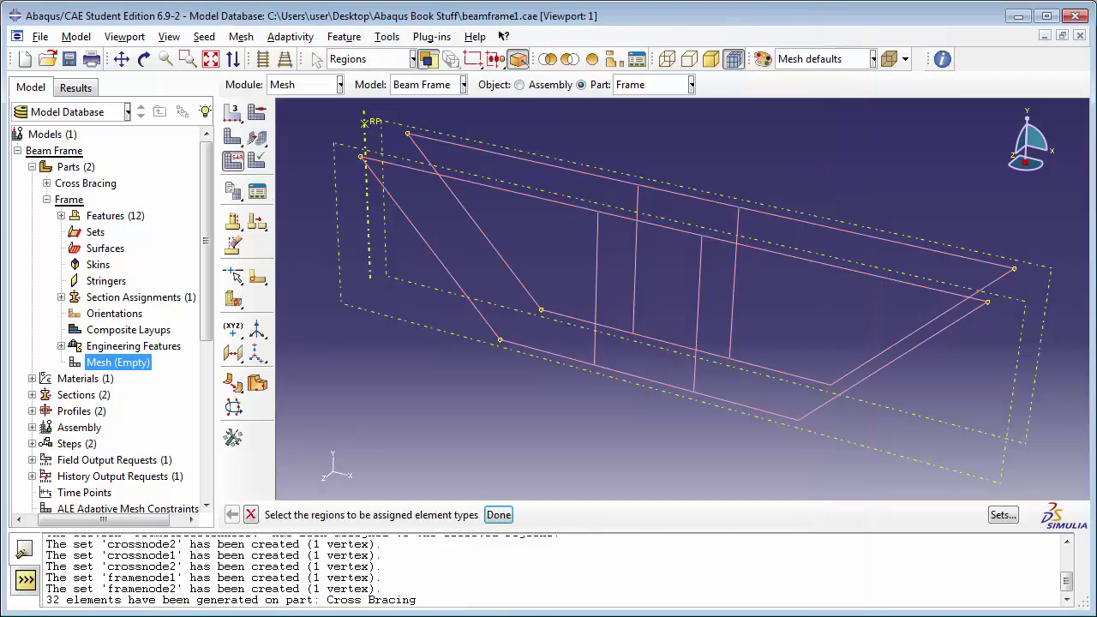
Seed all edges of the Frame part by number with 4 elements per edge.
{"action": "left_click", "coordinate": [205, 36]}
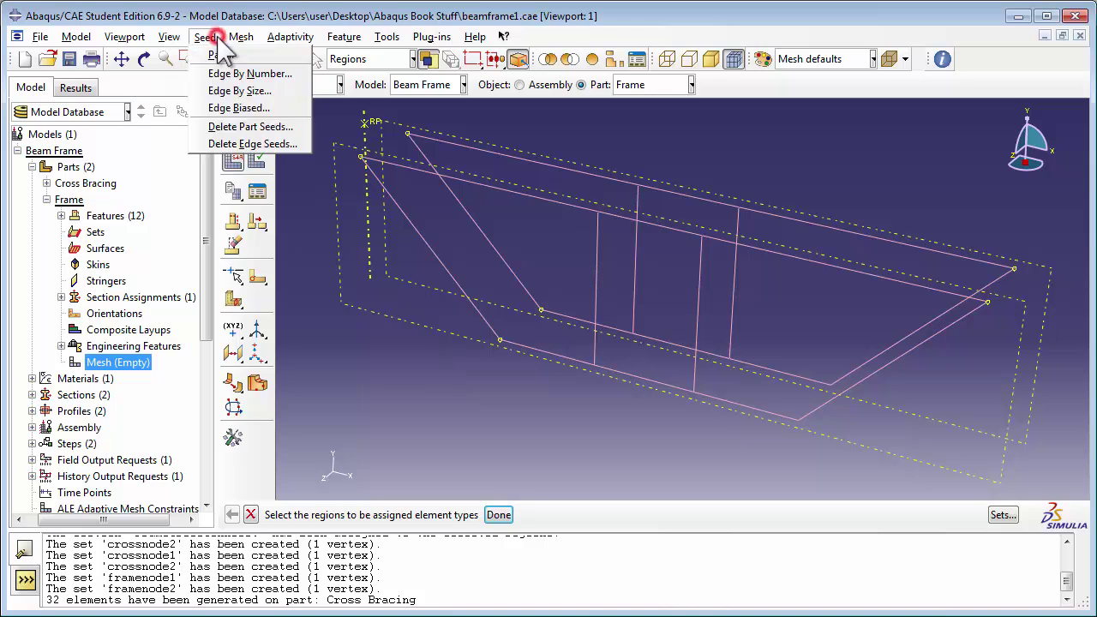
{"action": "left_click", "coordinate": [224, 74]}
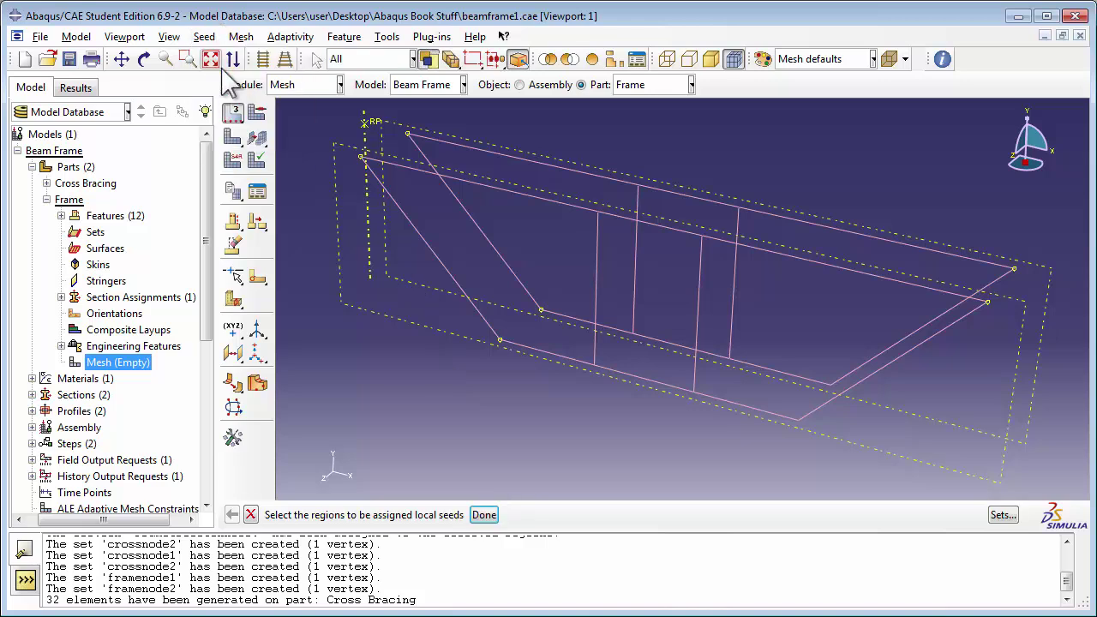
{"action": "left_click_drag", "start_coordinate": [289, 107], "coordinate": [1077, 489]}
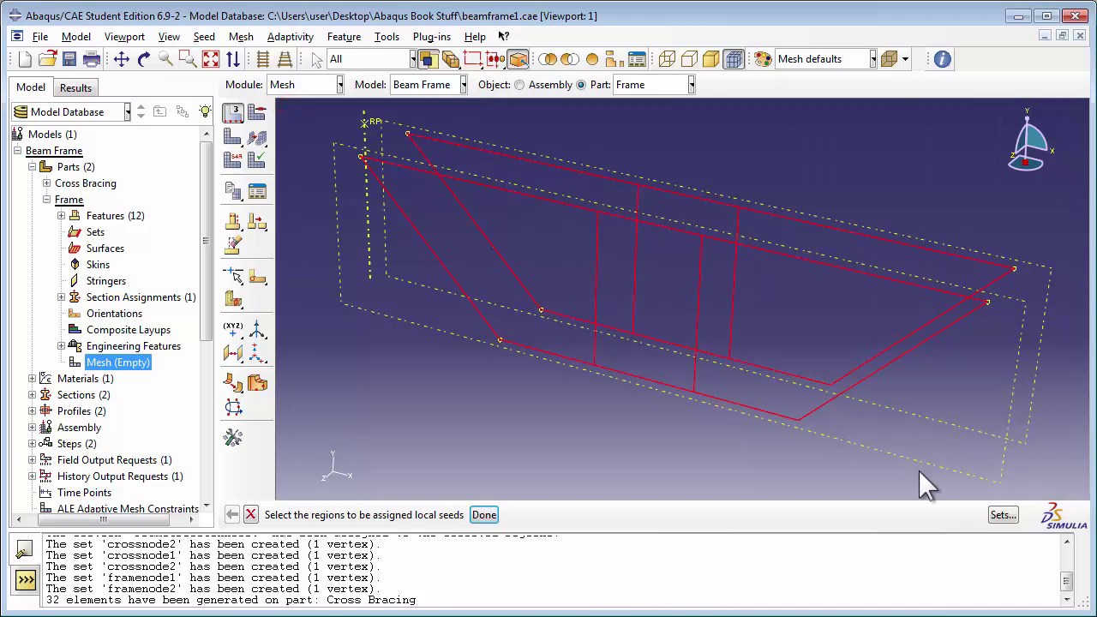
{"action": "left_click", "coordinate": [484, 516]}
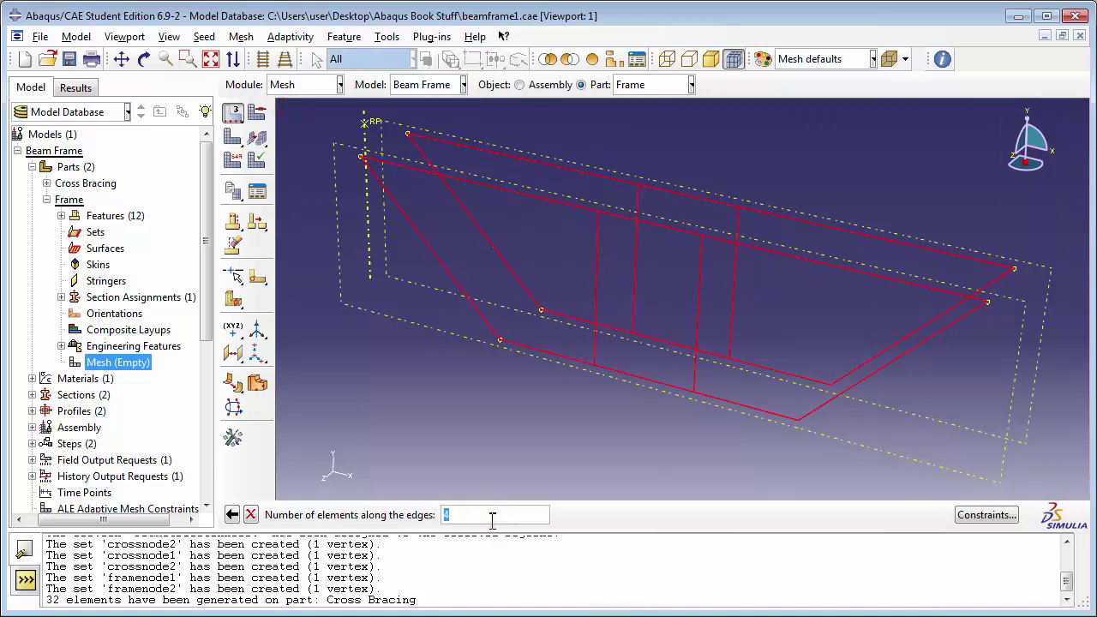
{"action": "key", "text": "Return"}
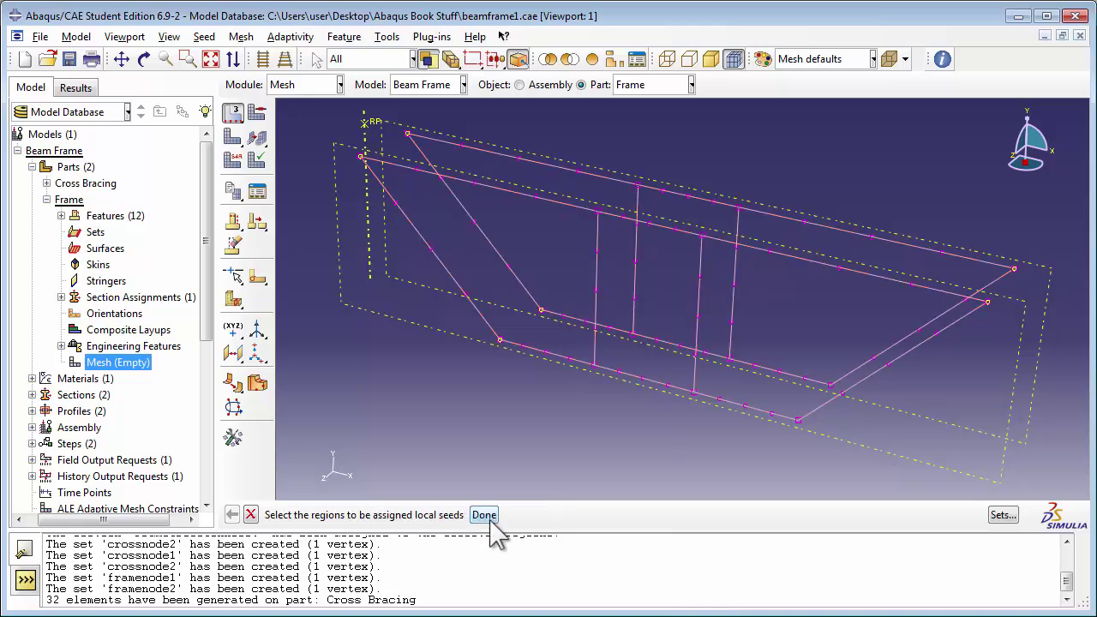
Generate the mesh on the whole Frame part.
{"action": "left_click", "coordinate": [240, 37]}
{"action": "left_click", "coordinate": [274, 91]}
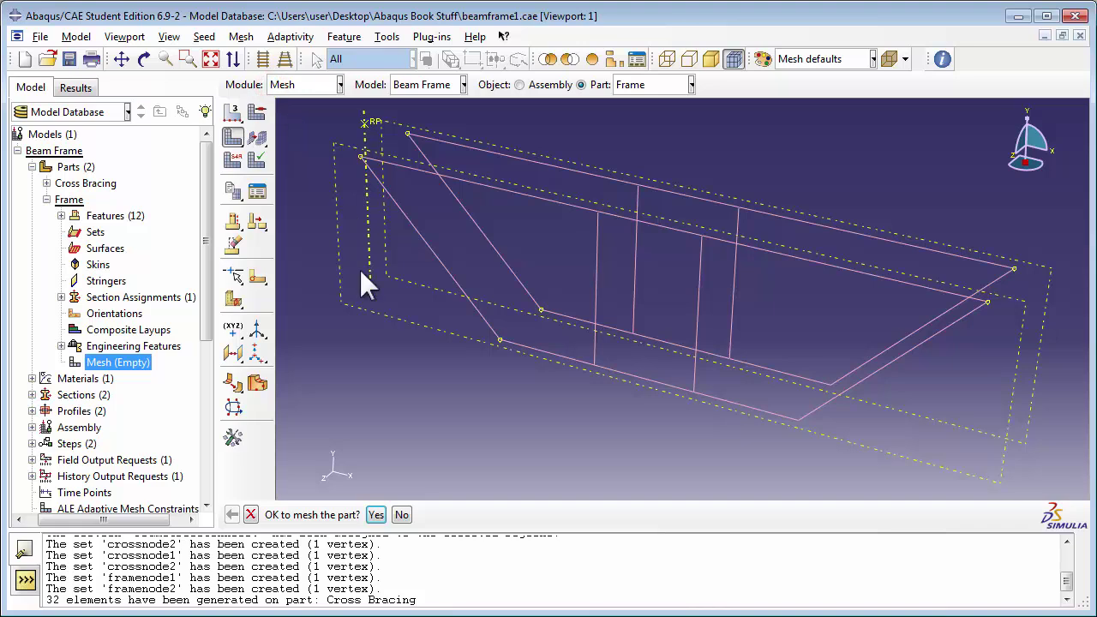
{"action": "left_click", "coordinate": [376, 515]}
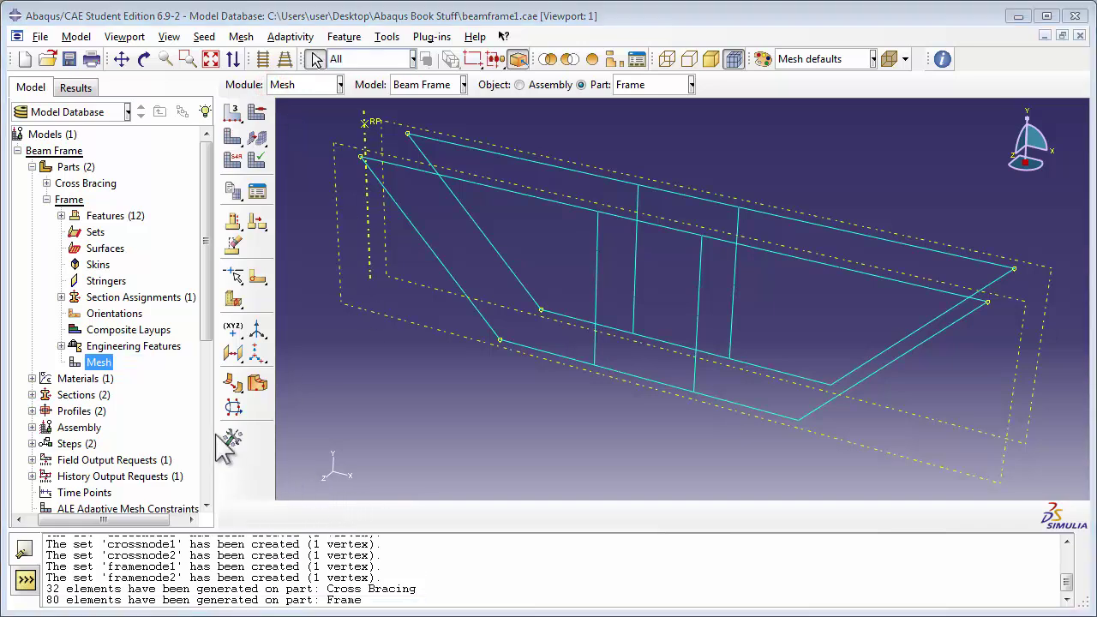
Create an analysis job named BeamFrameAnalysisJob from the Beam Frame model.
{"action": "left_click_drag", "start_coordinate": [209, 342], "coordinate": [209, 502]}
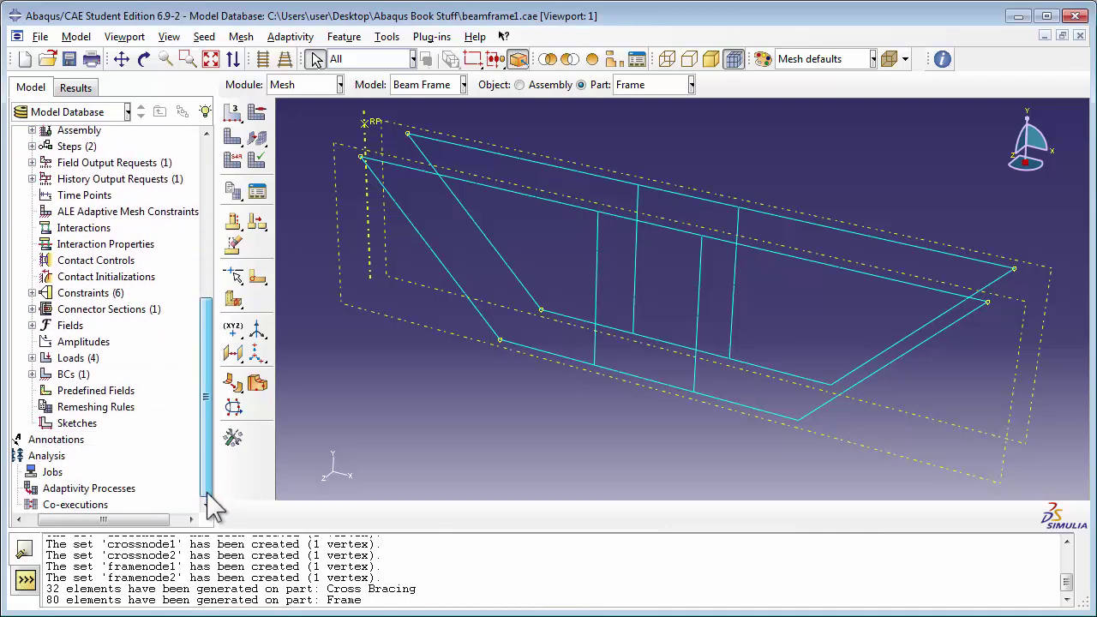
{"action": "double_click", "coordinate": [51, 472]}
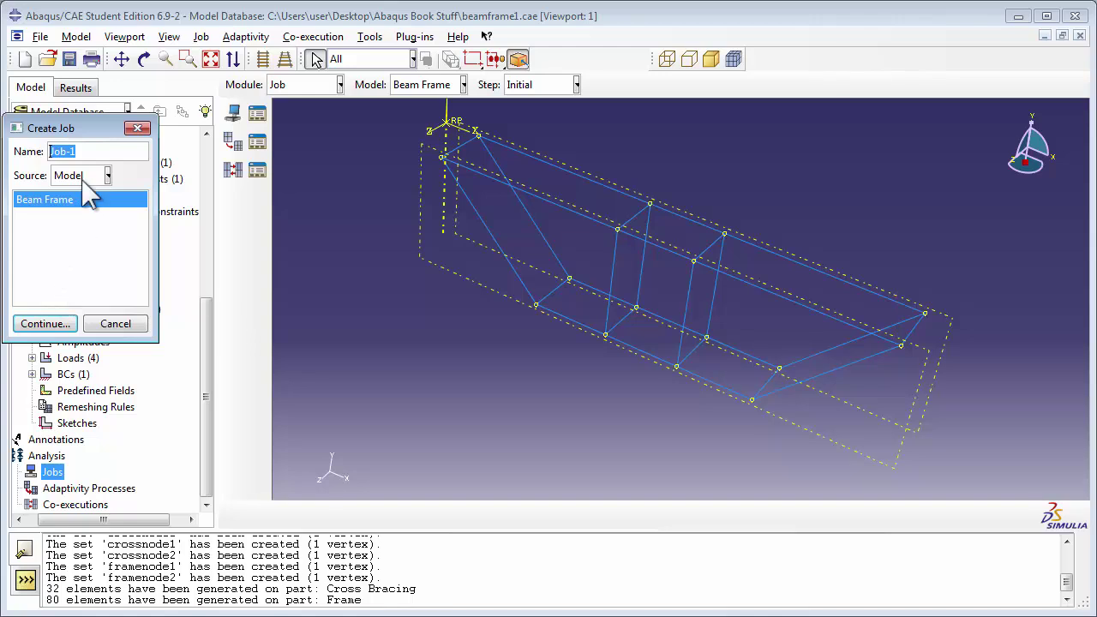
{"action": "type", "text": "Beam"}
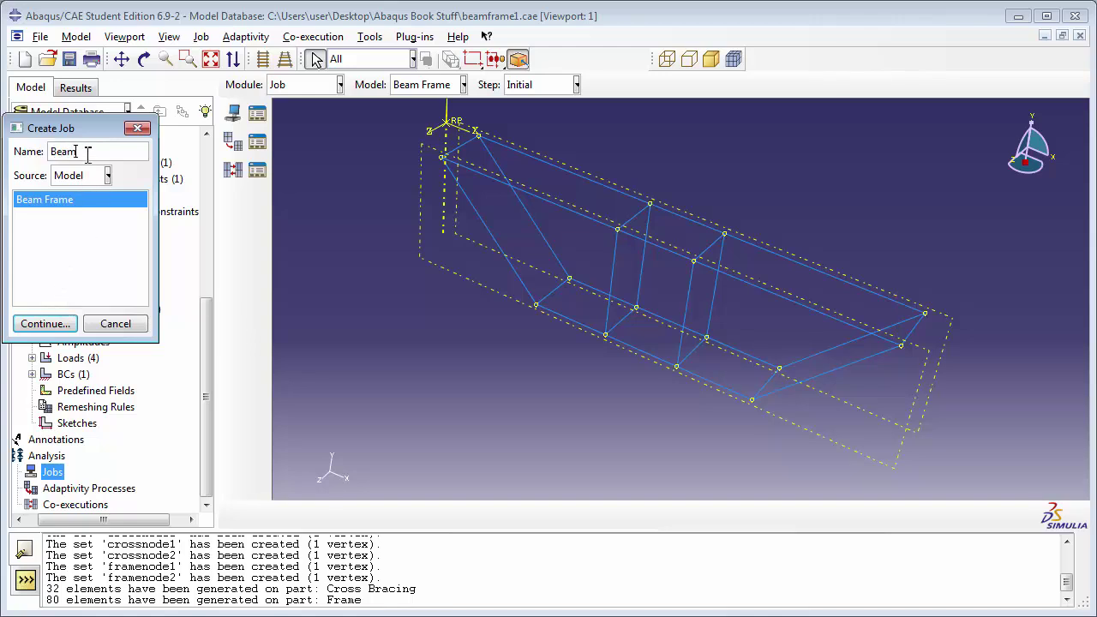
{"action": "type", "text": "FrameAnalysisJob"}
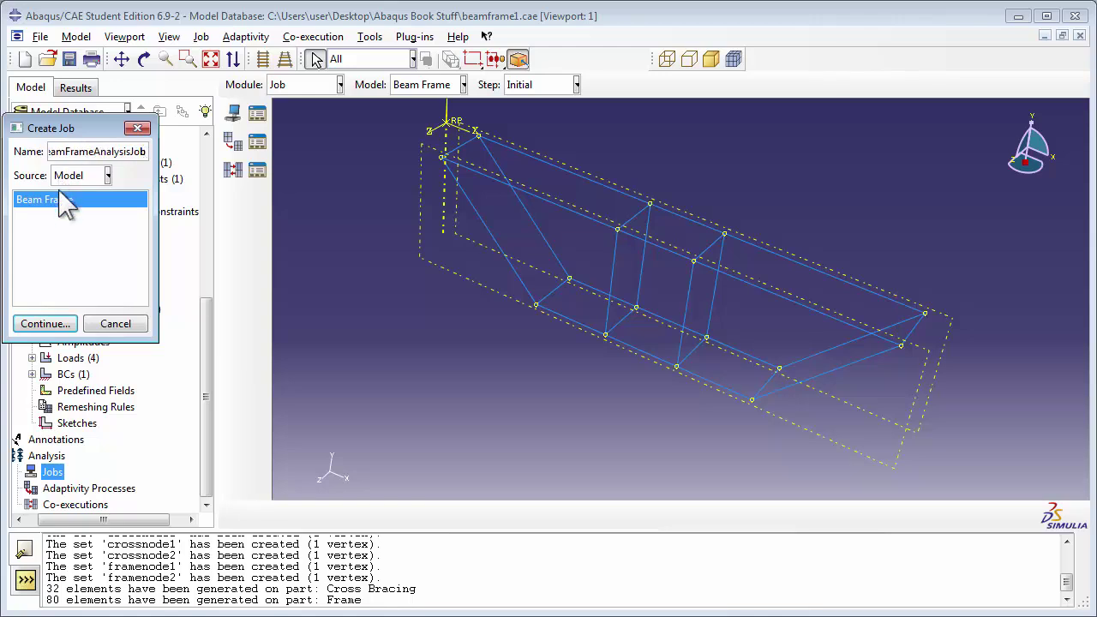
{"action": "left_click", "coordinate": [45, 323]}
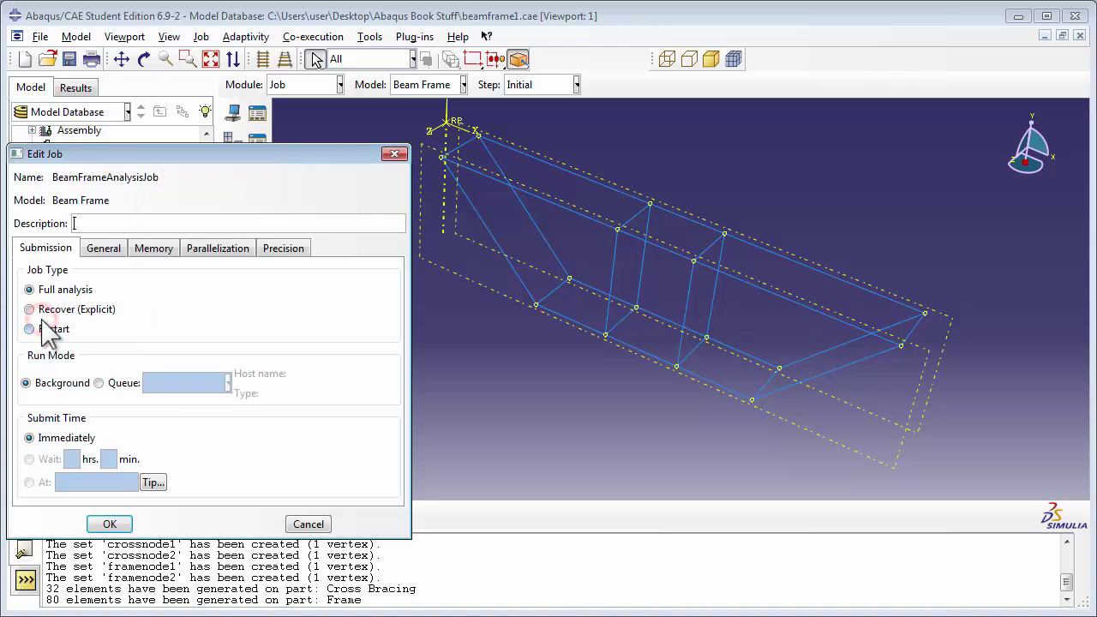
Describe the job as "Analysis of loaded beam frame" and accept its default full analysis settings.
{"action": "left_click", "coordinate": [91, 224]}
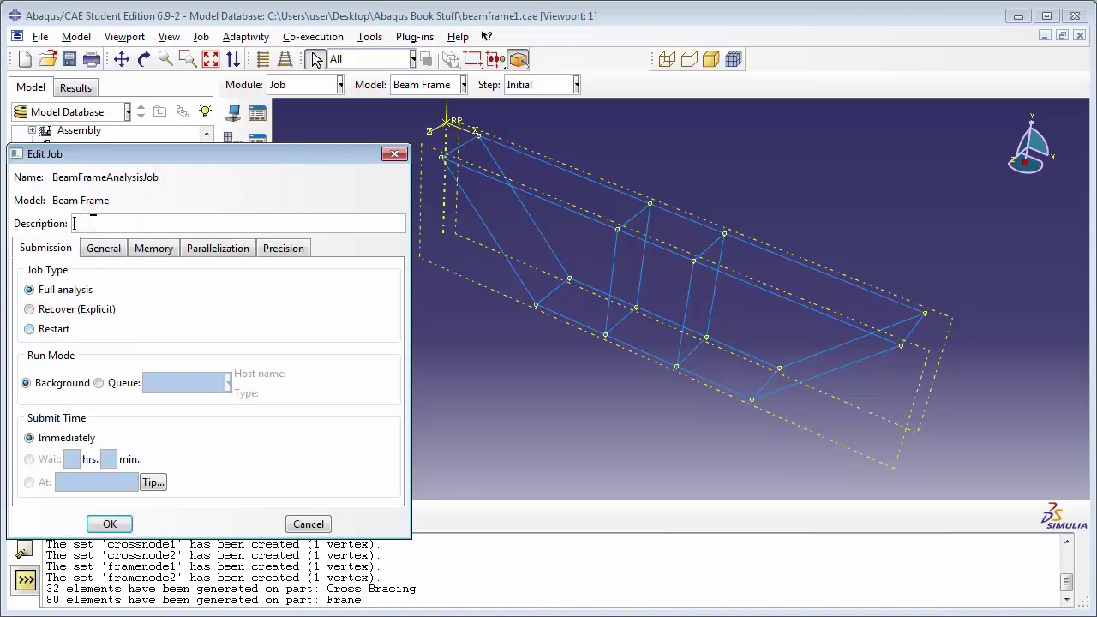
{"action": "type", "text": "Analysis of beam frame"}
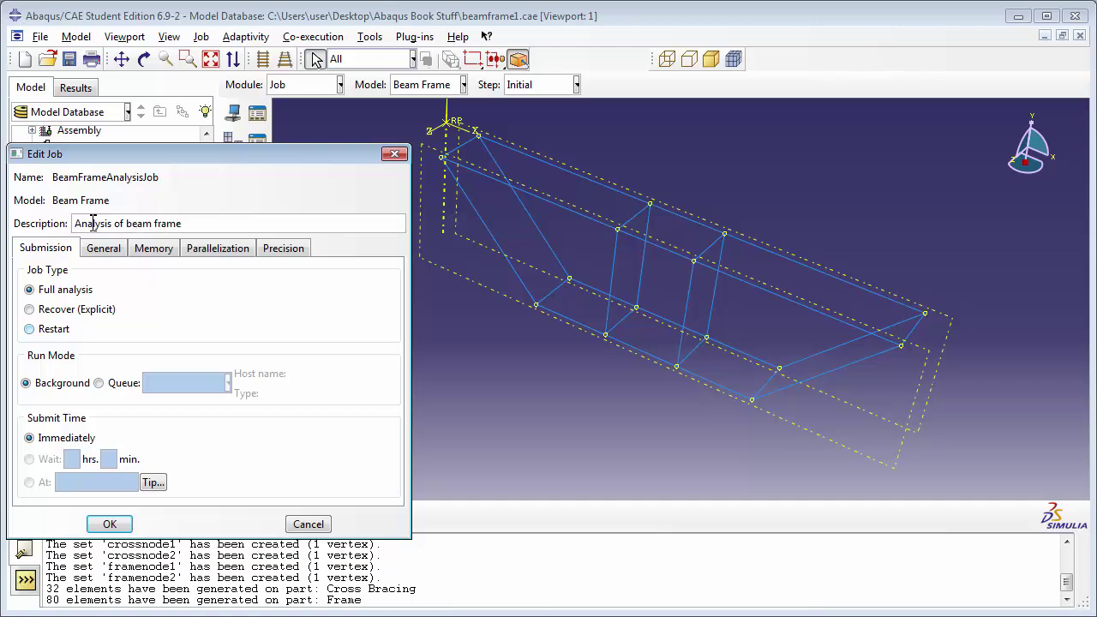
{"action": "key", "text": "Left"}
{"action": "key", "text": "Left"}
{"action": "key", "text": "Left"}
{"action": "key", "text": "Left"}
{"action": "key", "text": "Left"}
{"action": "key", "text": "Left"}
{"action": "key", "text": "Left"}
{"action": "key", "text": "Left"}
{"action": "key", "text": "Left"}
{"action": "key", "text": "Left"}
{"action": "type", "text": "loaded"}
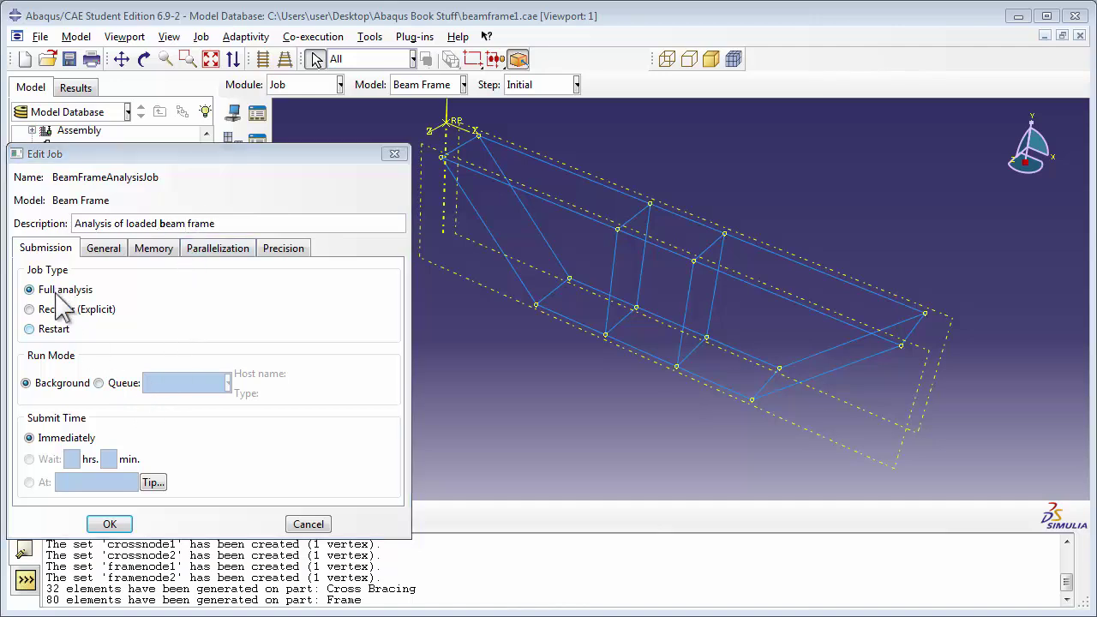
{"action": "left_click", "coordinate": [108, 523]}
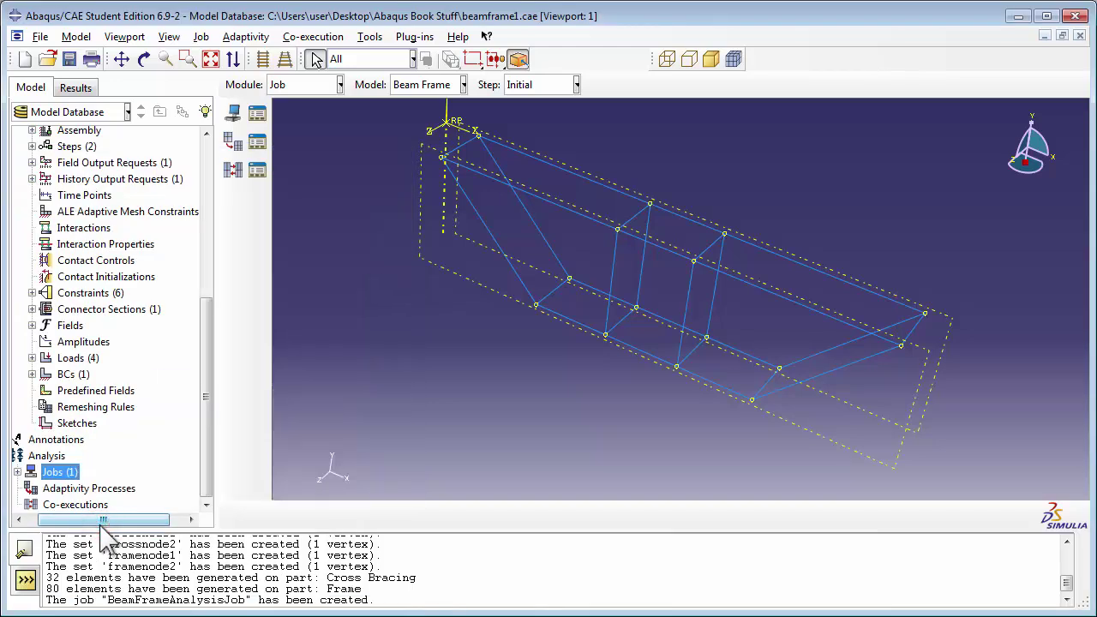
Try to submit BeamFrameAnalysisJob for analysis, overwriting the existing job files.
{"action": "left_click", "coordinate": [17, 472]}
{"action": "left_click", "coordinate": [92, 473]}
{"action": "right_click", "coordinate": [90, 472]}
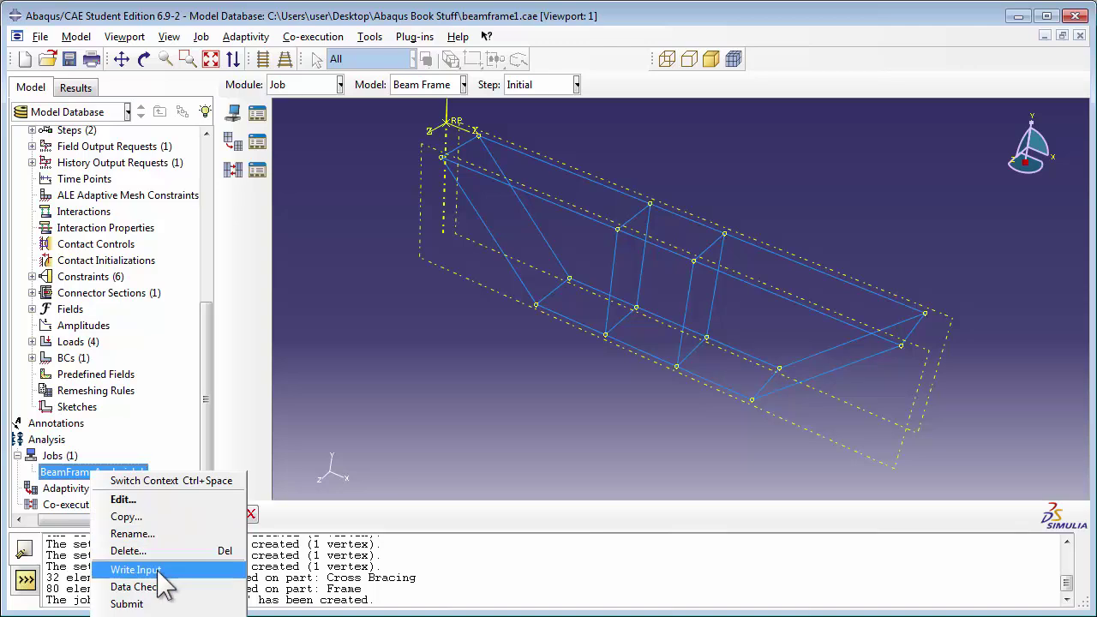
{"action": "left_click", "coordinate": [154, 603]}
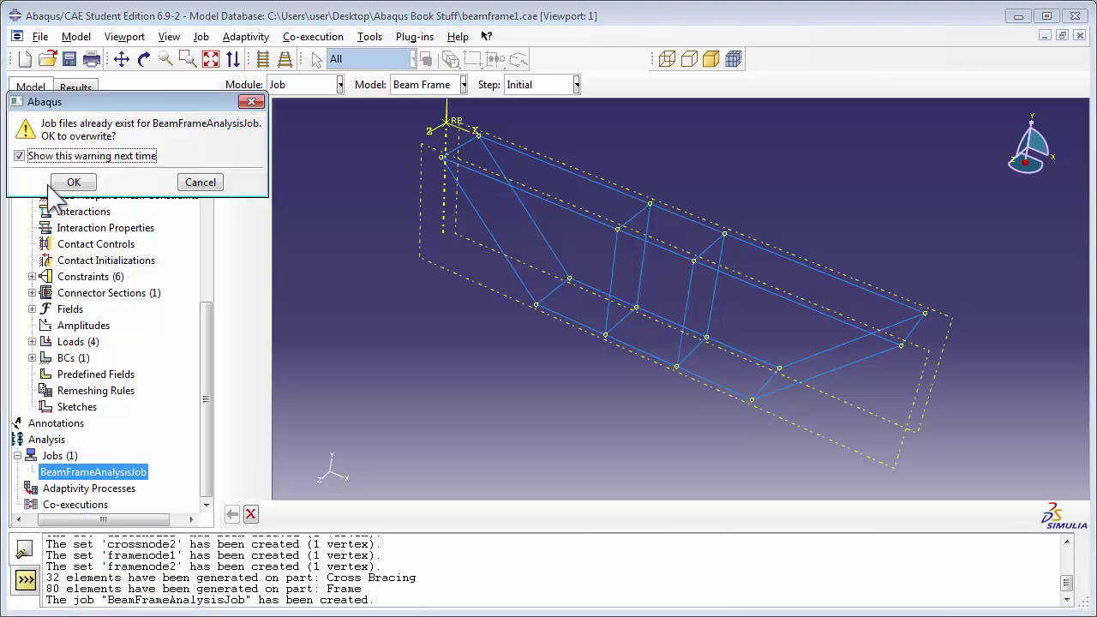
{"action": "left_click", "coordinate": [74, 182]}
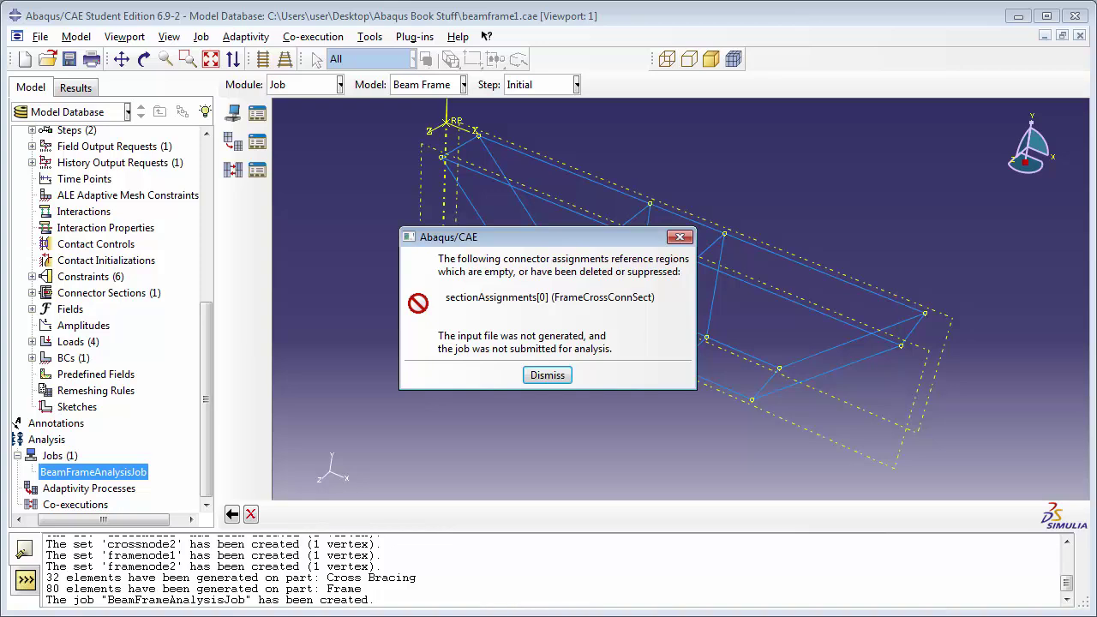
{"action": "left_click", "coordinate": [545, 374]}
Resume the suppressed Wire-1 feature of the assembly.
{"action": "left_click_drag", "start_coordinate": [207, 379], "coordinate": [210, 330]}
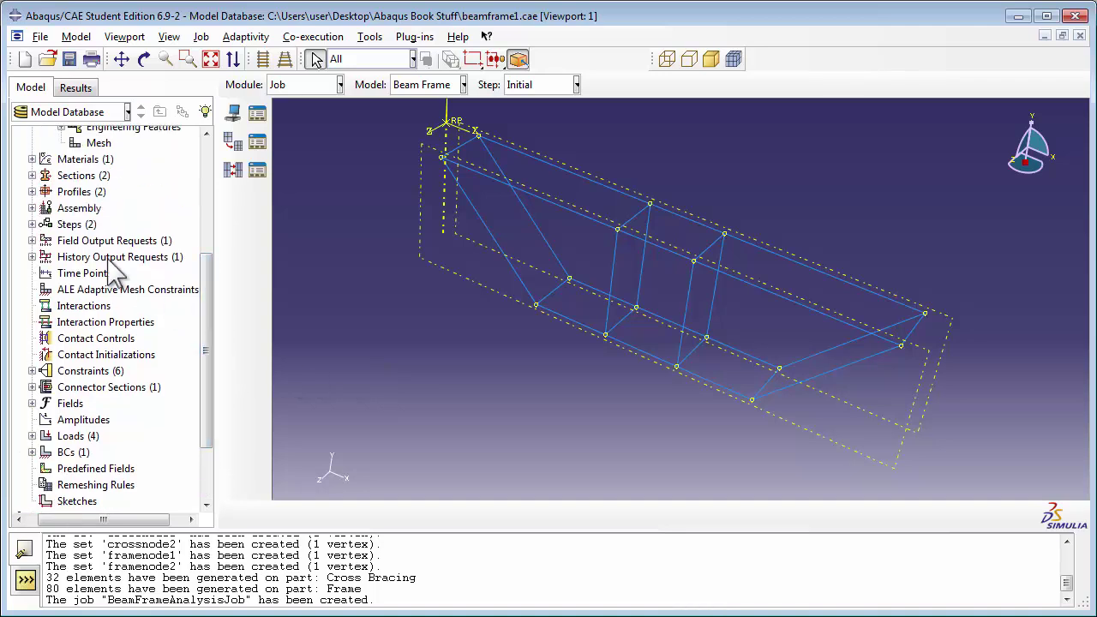
{"action": "left_click", "coordinate": [32, 208]}
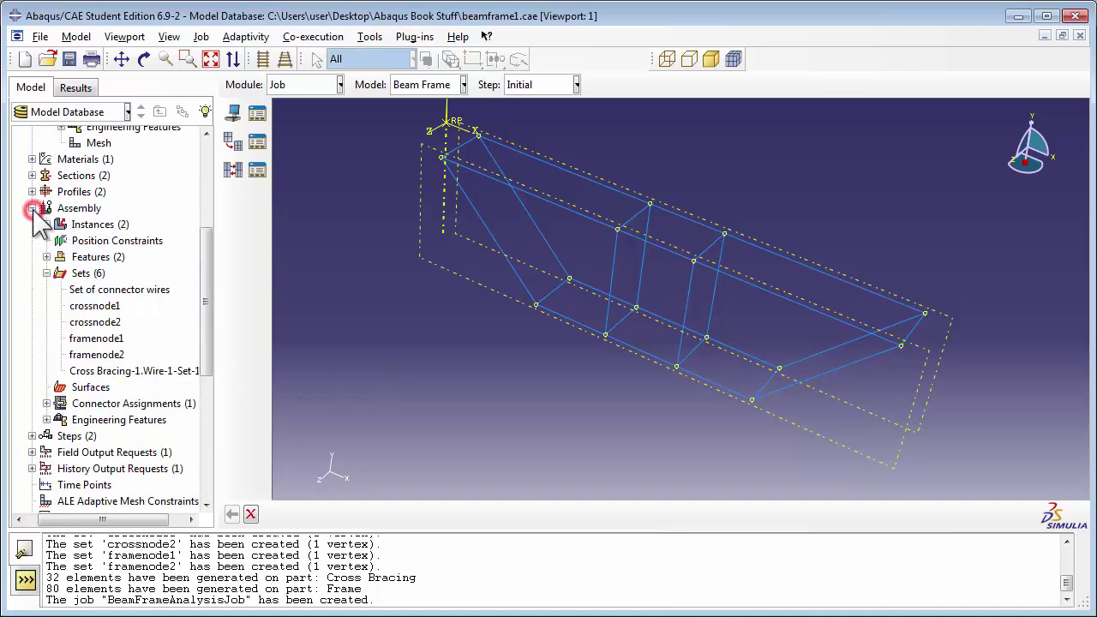
{"action": "left_click", "coordinate": [46, 273]}
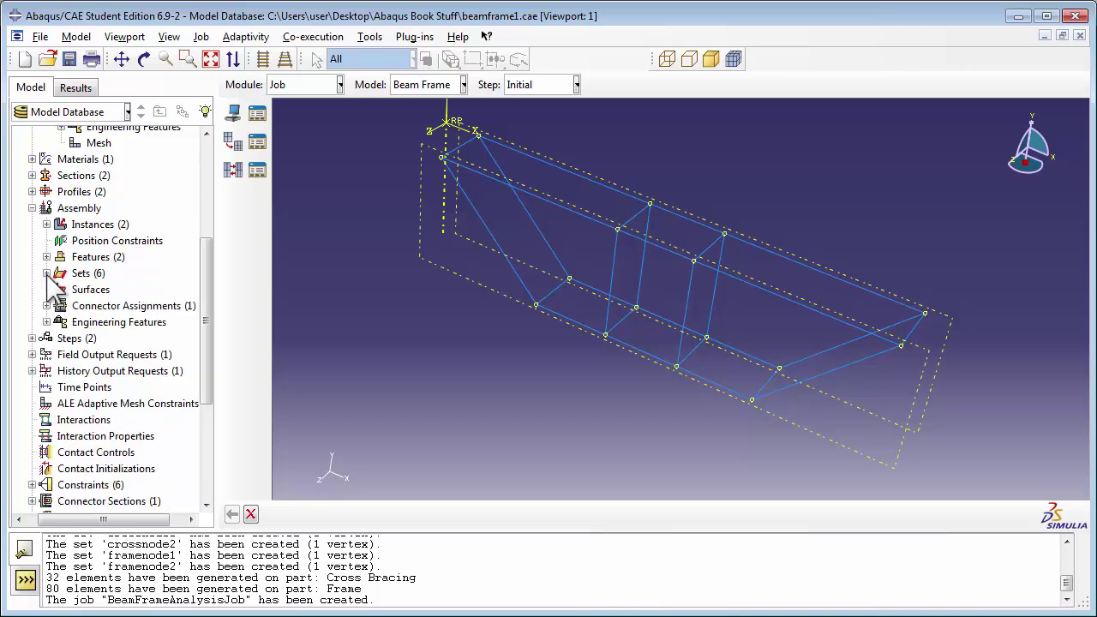
{"action": "left_click", "coordinate": [47, 257]}
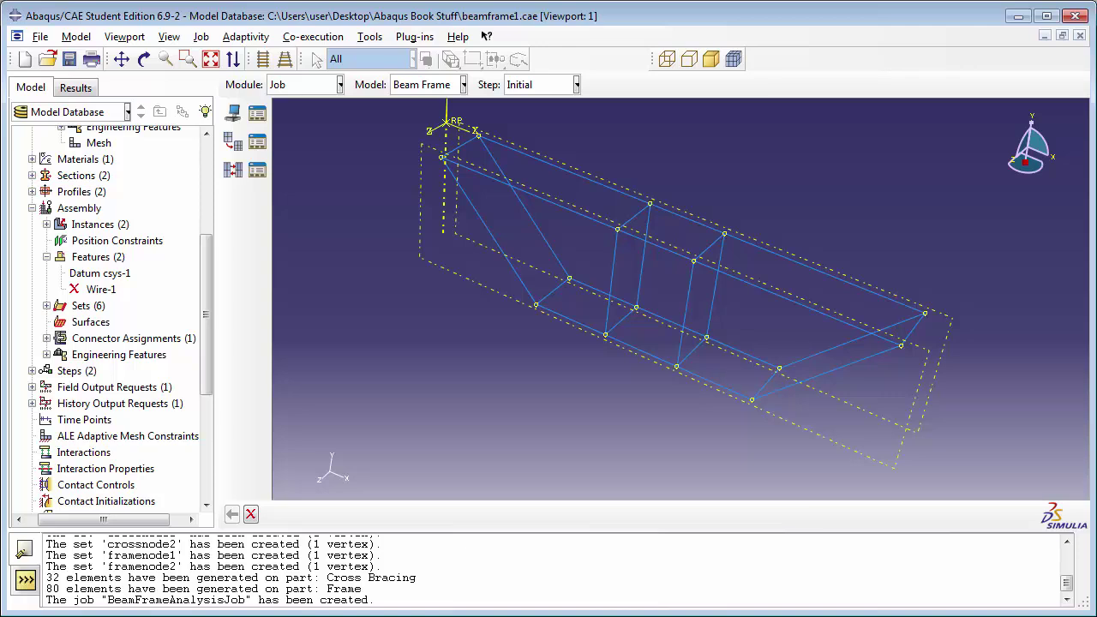
{"action": "right_click", "coordinate": [98, 290]}
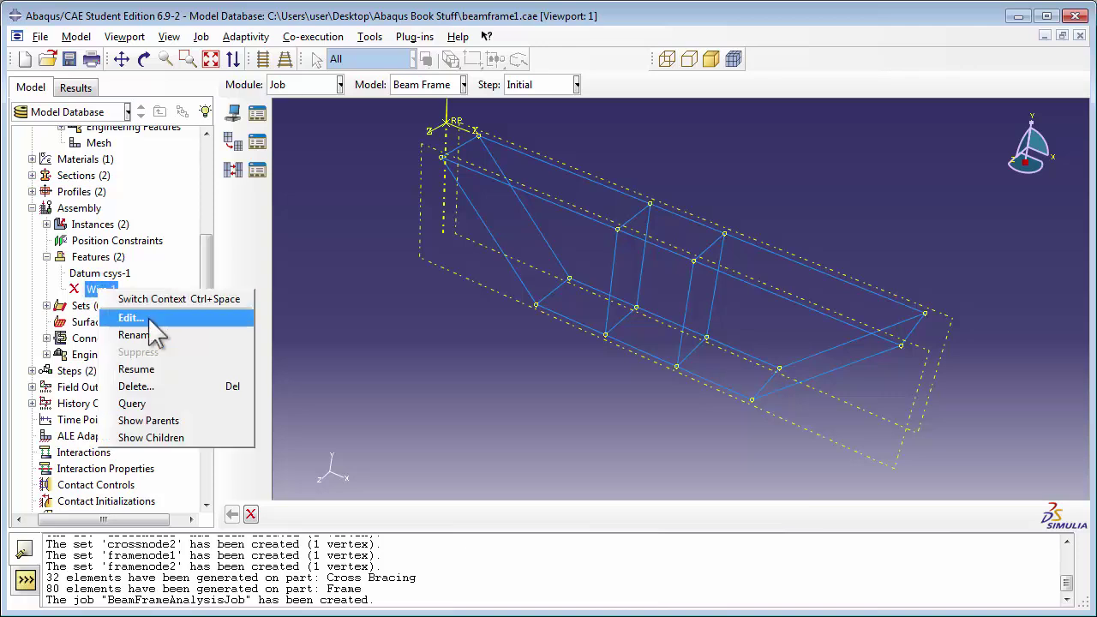
{"action": "left_click", "coordinate": [205, 370]}
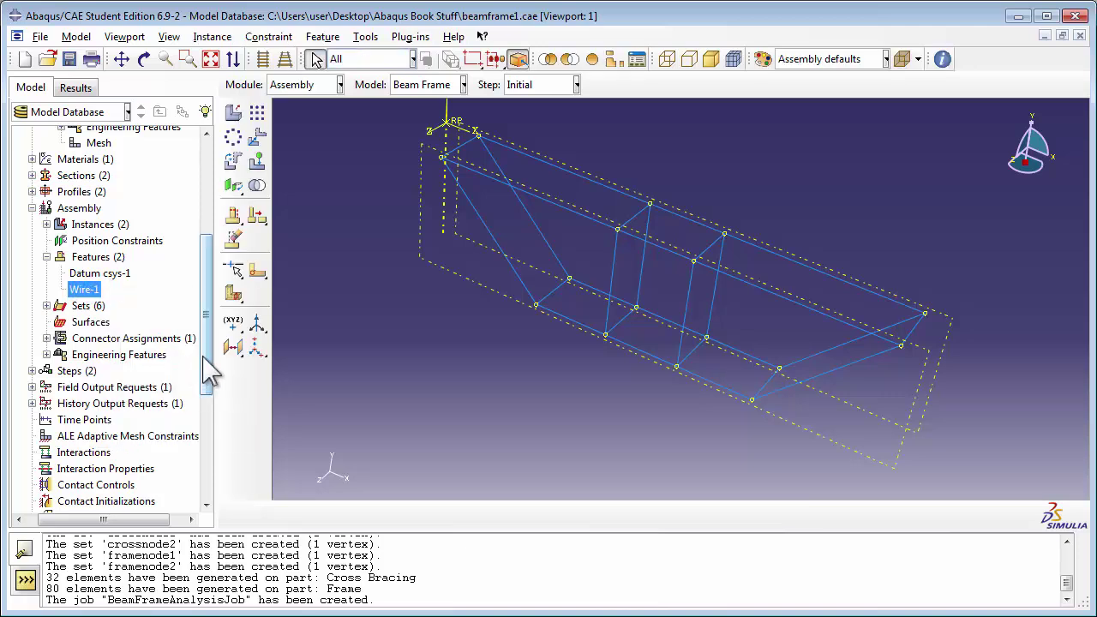
Resubmit BeamFrameAnalysisJob for analysis and allow its existing job files to be overwritten.
{"action": "left_click_drag", "start_coordinate": [205, 332], "coordinate": [211, 443]}
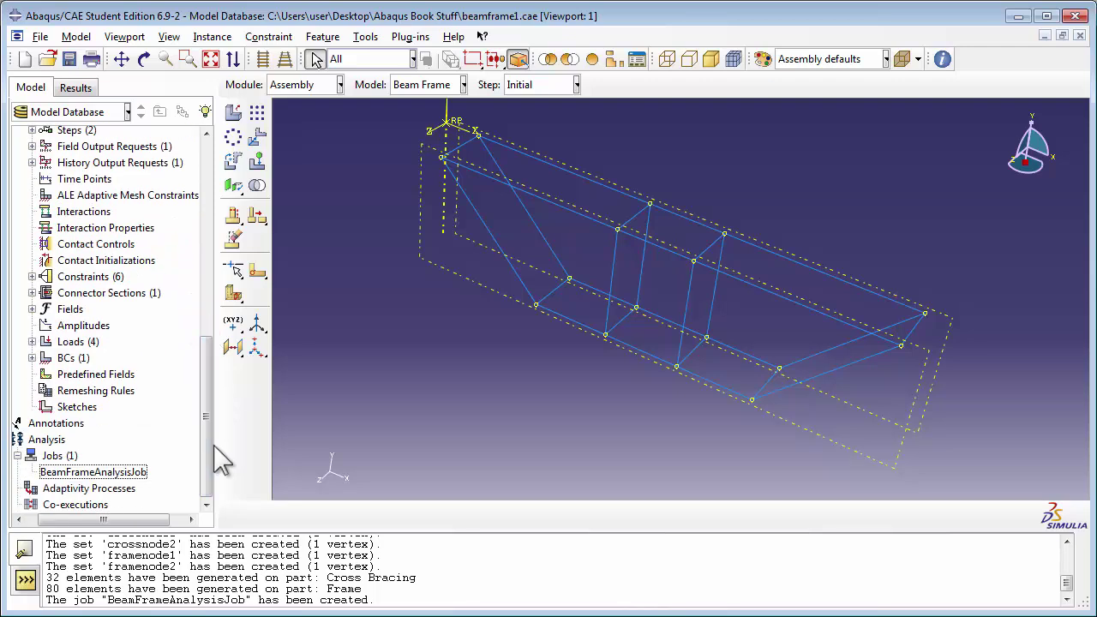
{"action": "right_click", "coordinate": [140, 472]}
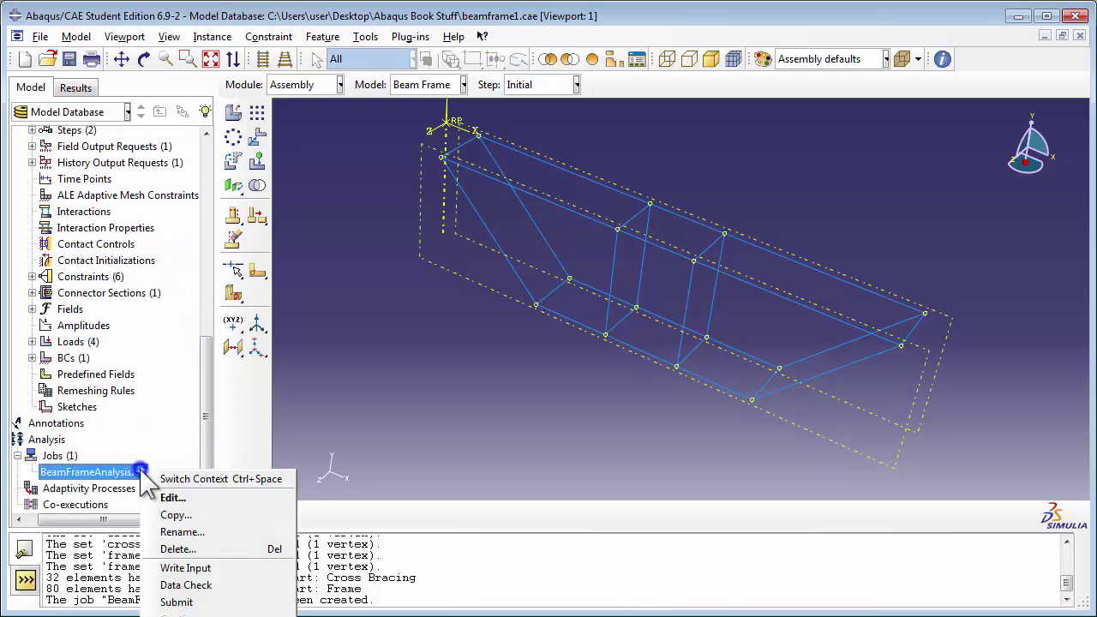
{"action": "left_click", "coordinate": [227, 600]}
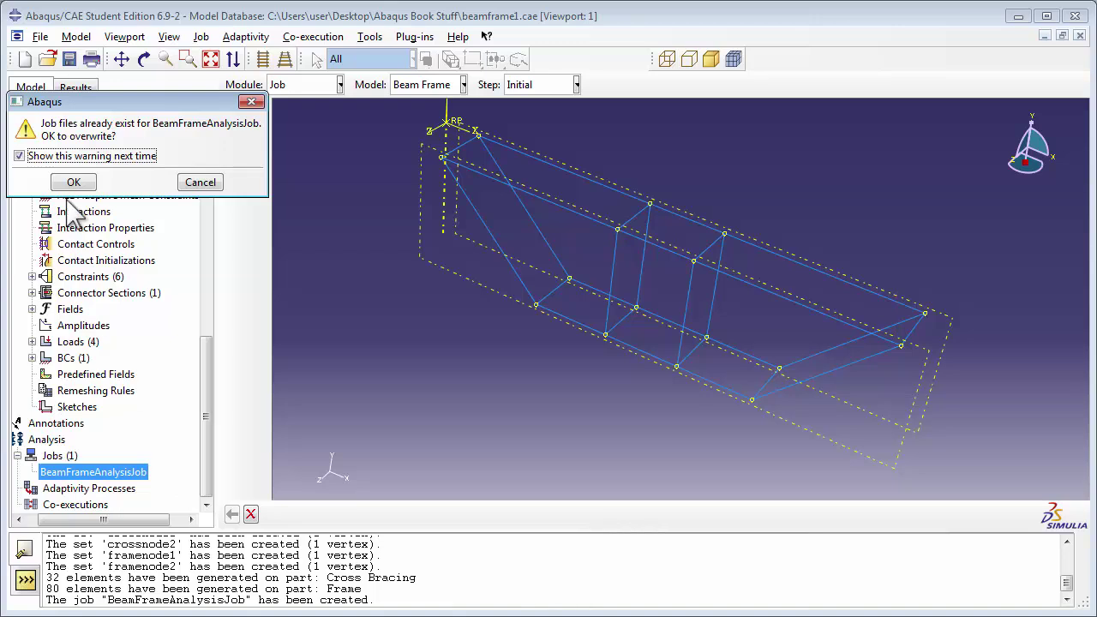
{"action": "left_click", "coordinate": [69, 182]}
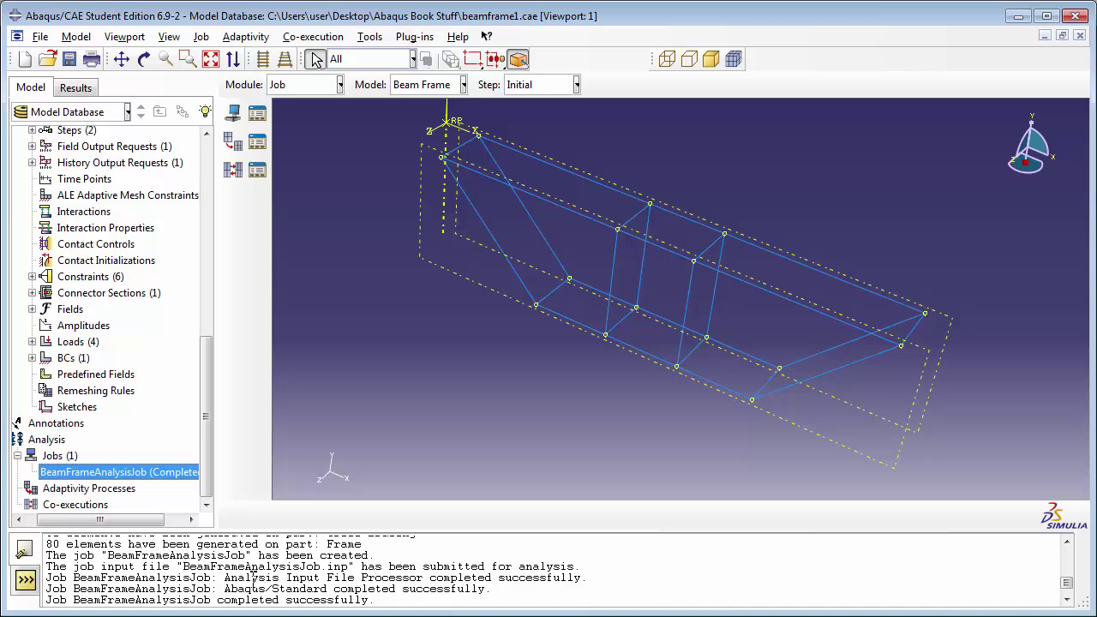
Open the results of BeamFrameAnalysisJob and compare the deformed shape plot with the undeformed one.
{"action": "right_click", "coordinate": [181, 473]}
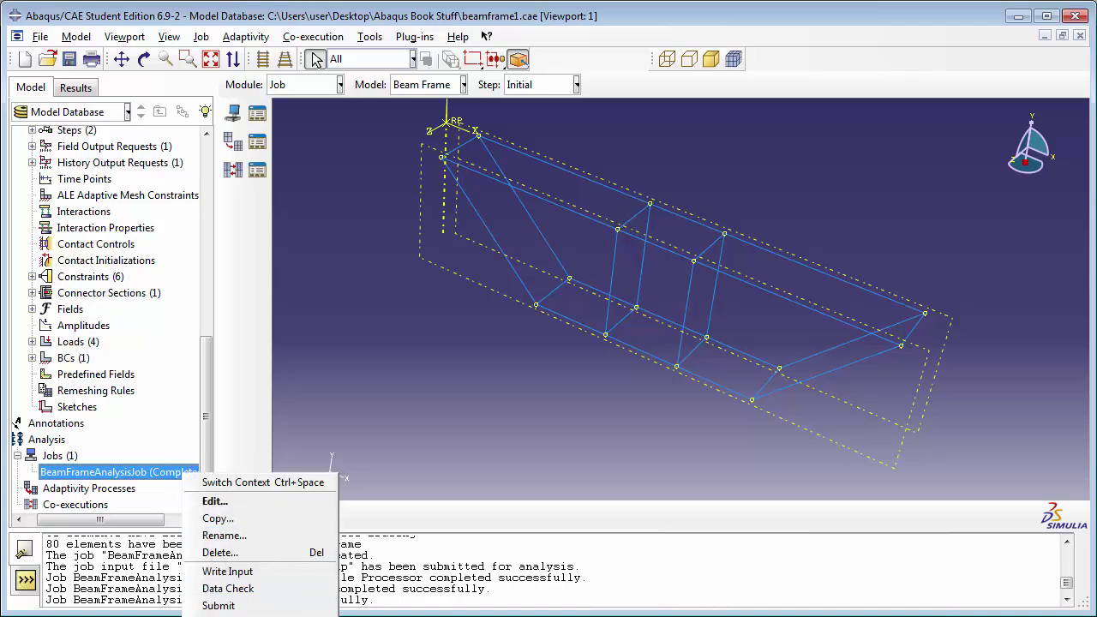
{"action": "left_click", "coordinate": [224, 616]}
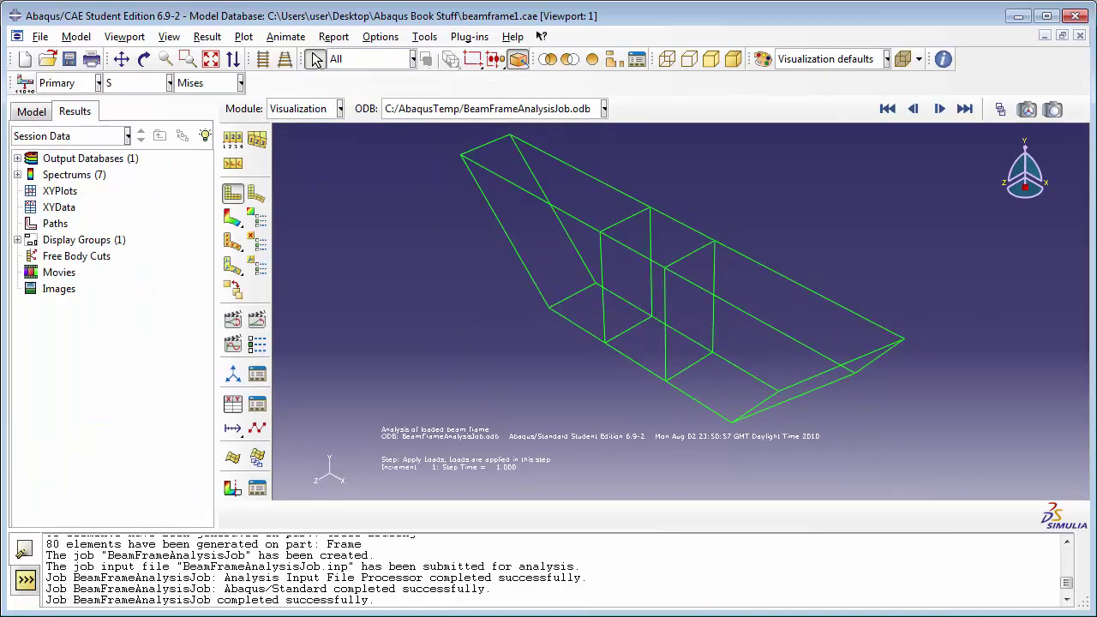
{"action": "left_click", "coordinate": [256, 194]}
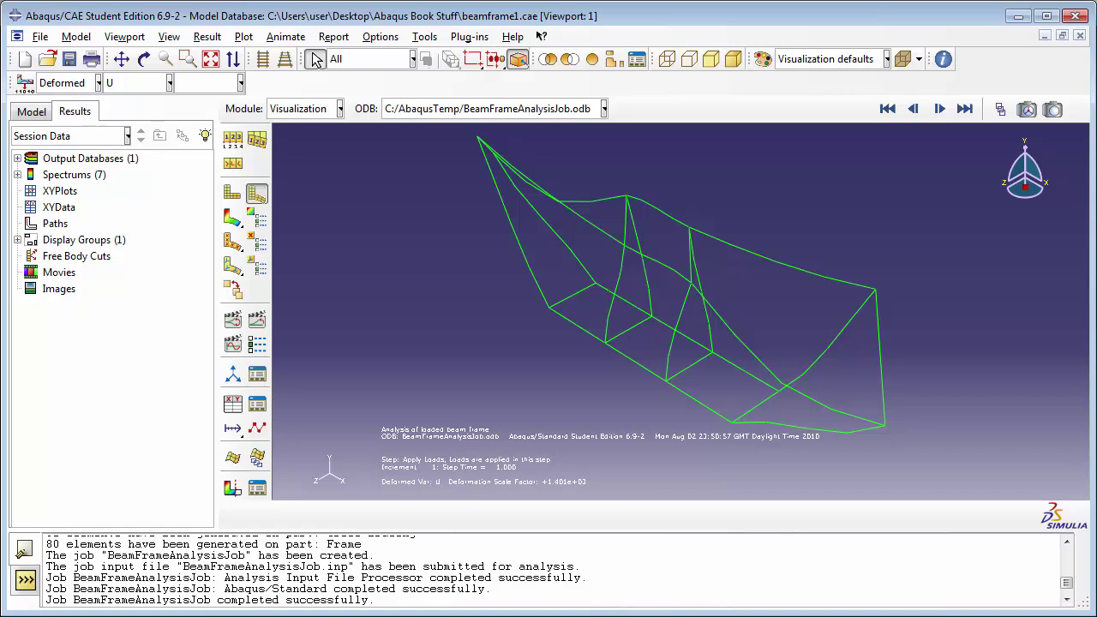
{"action": "left_click", "coordinate": [234, 196]}
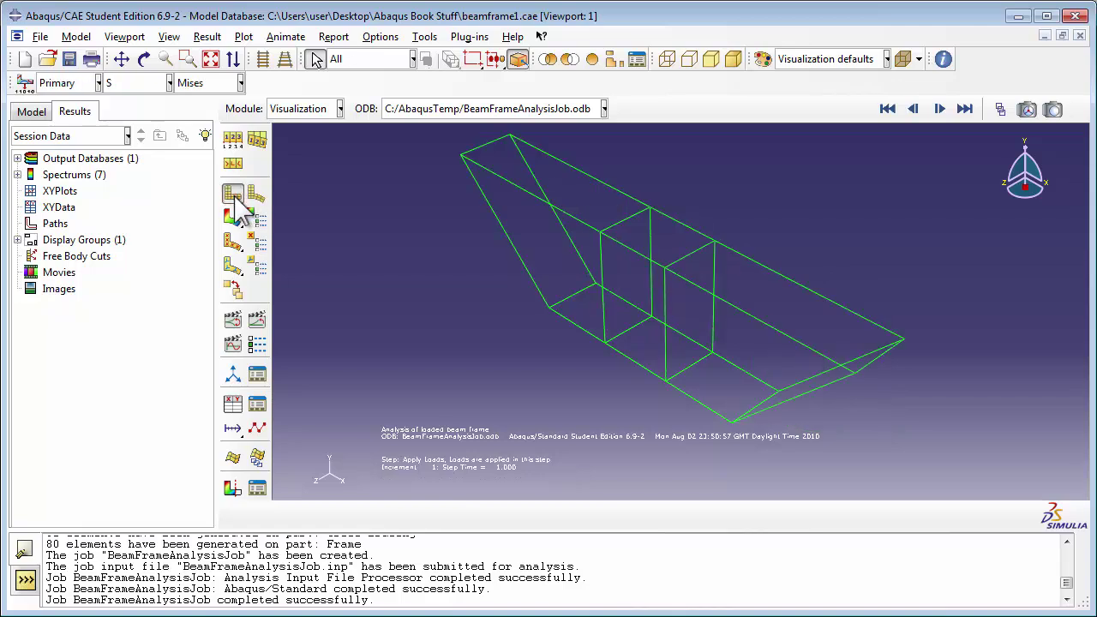